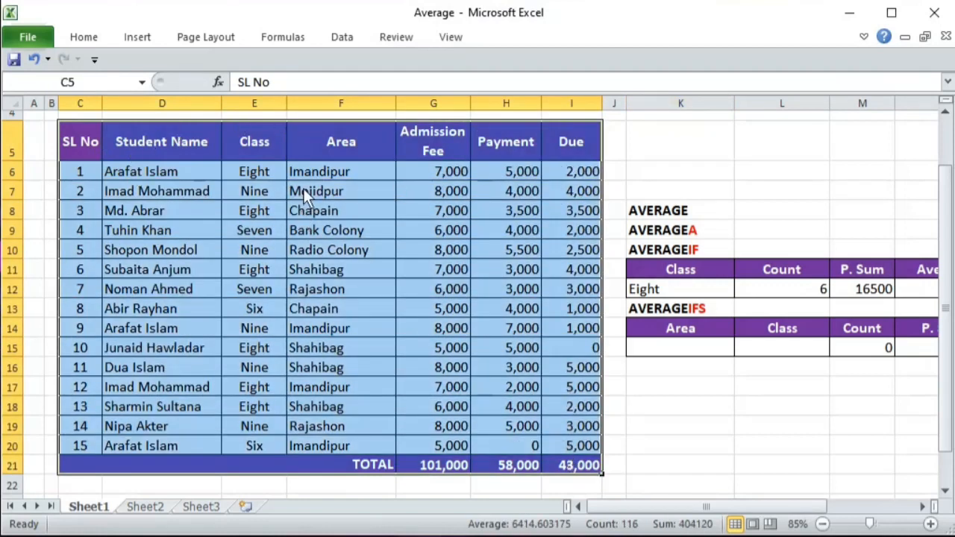
click(676, 217)
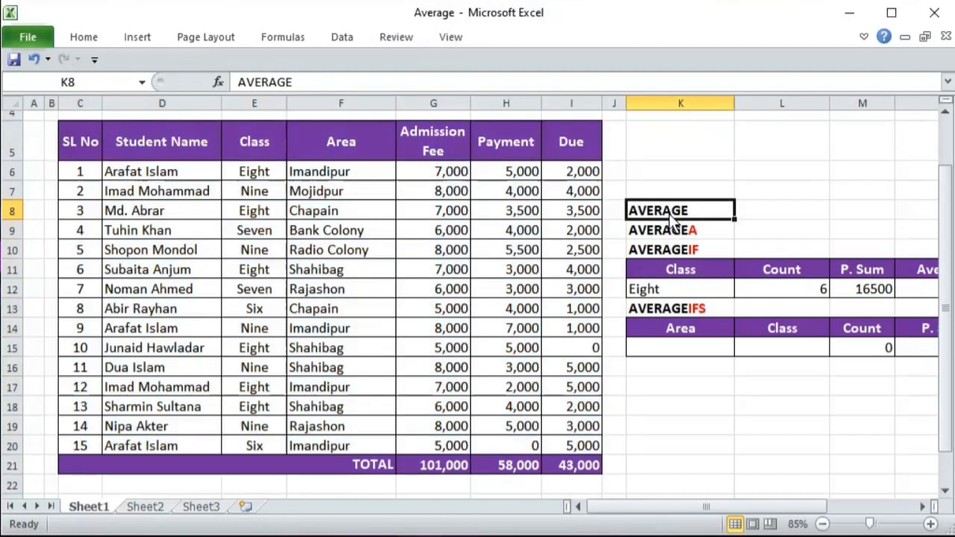
click(659, 238)
click(660, 249)
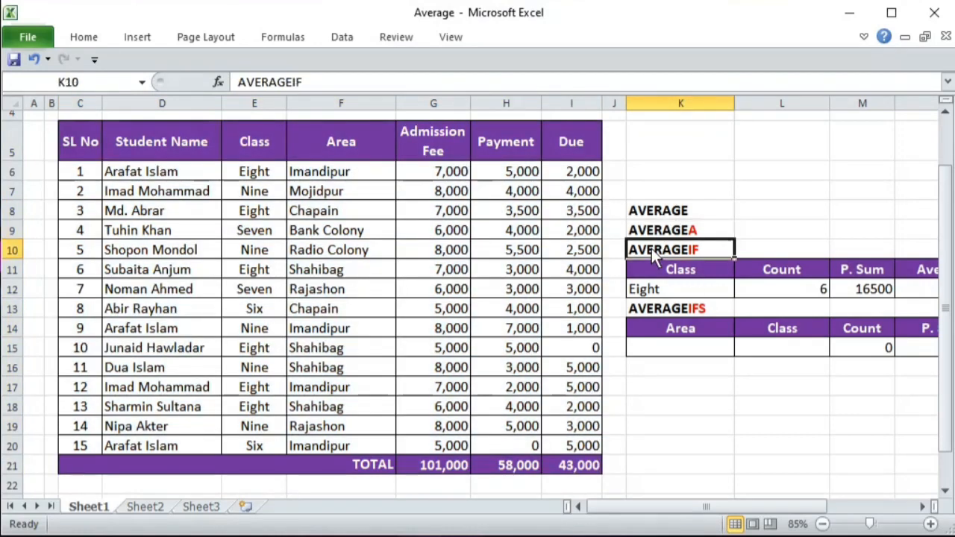
click(670, 309)
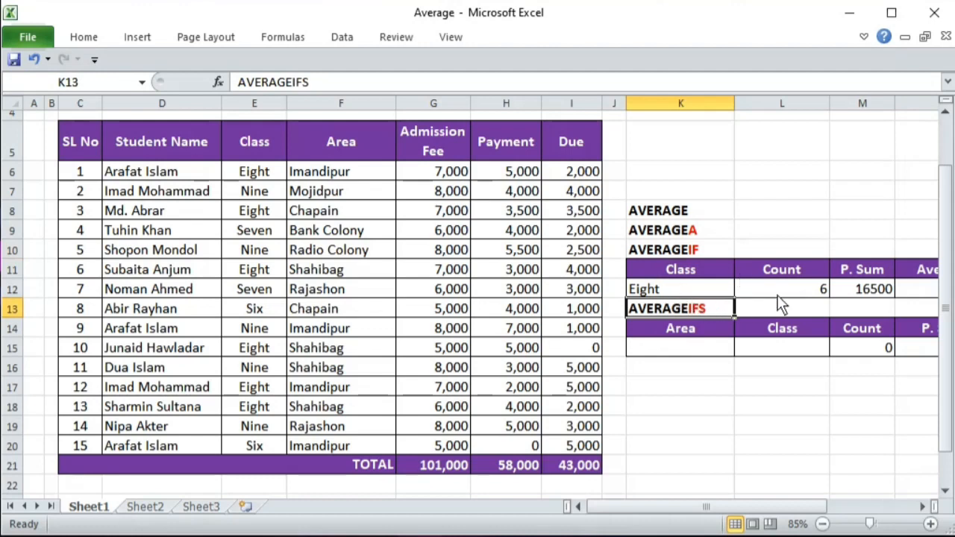
- Clear the class criterion in cell K12 of the AVERAGEIF table
click(710, 292)
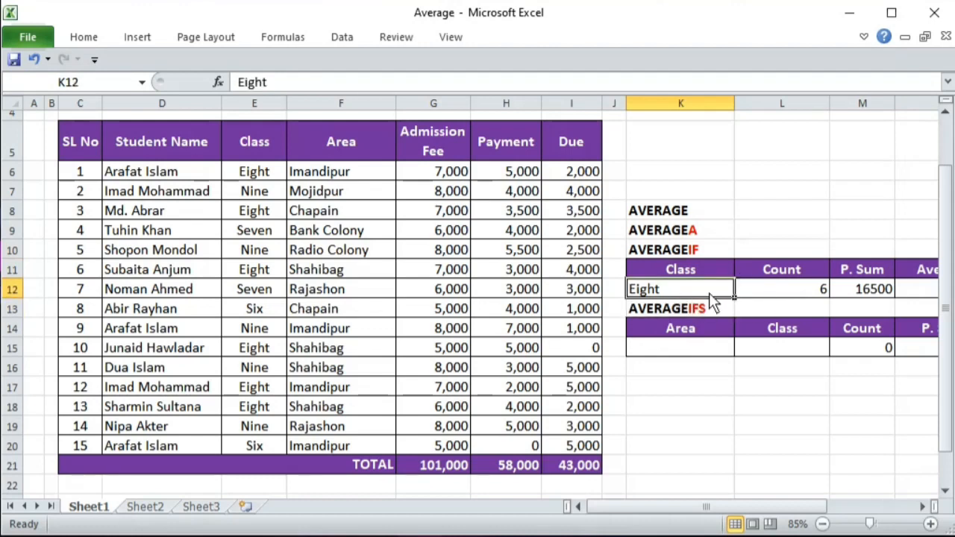
key(Delete)
click(659, 171)
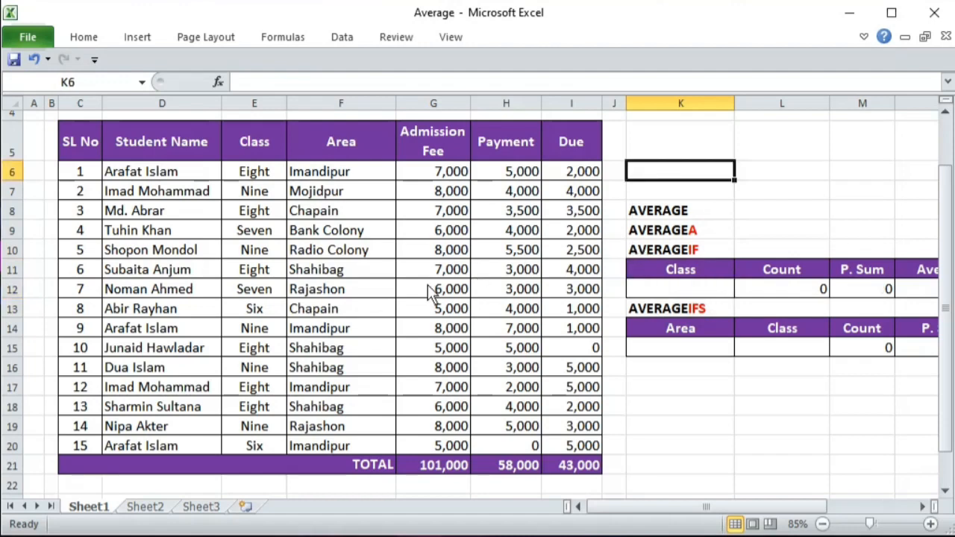
- Calculate the average of the Payment column in cell L8 with the formula =AVERAGE(H6:H20)
click(671, 215)
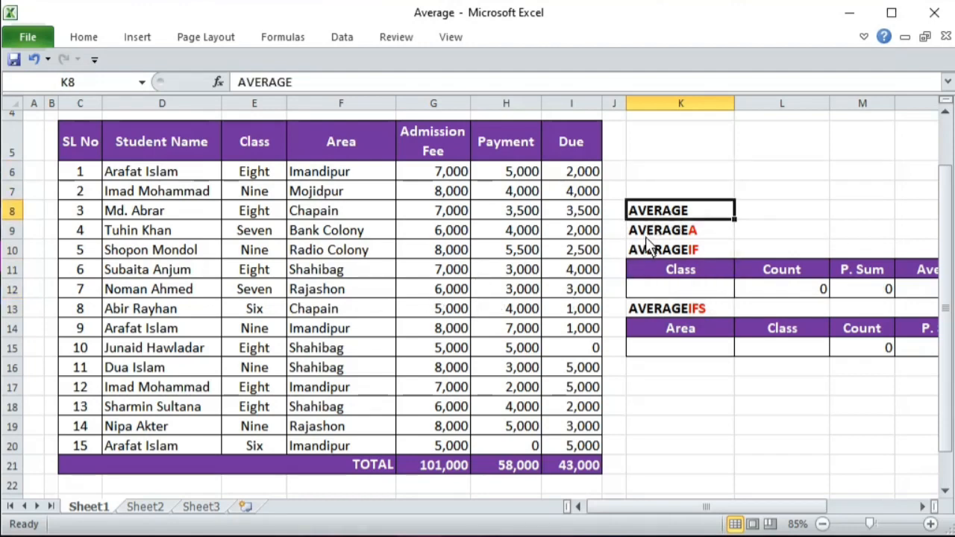
scroll(729, 241, down, 1)
scroll(742, 247, up, 1)
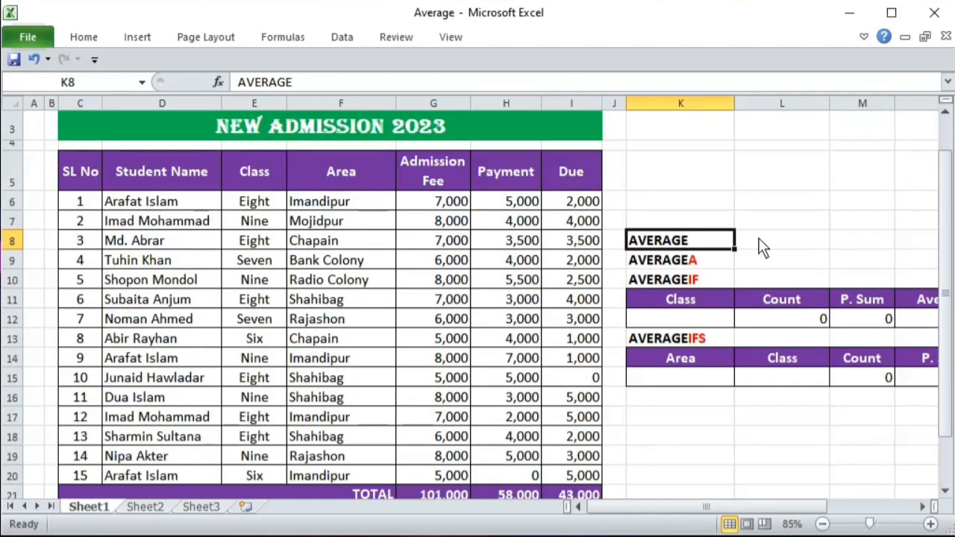
click(759, 247)
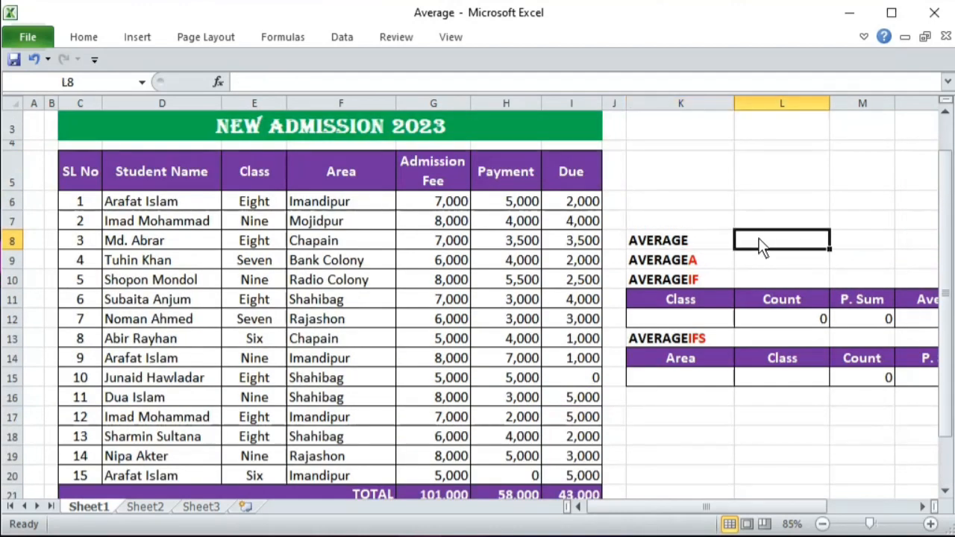
text(=)
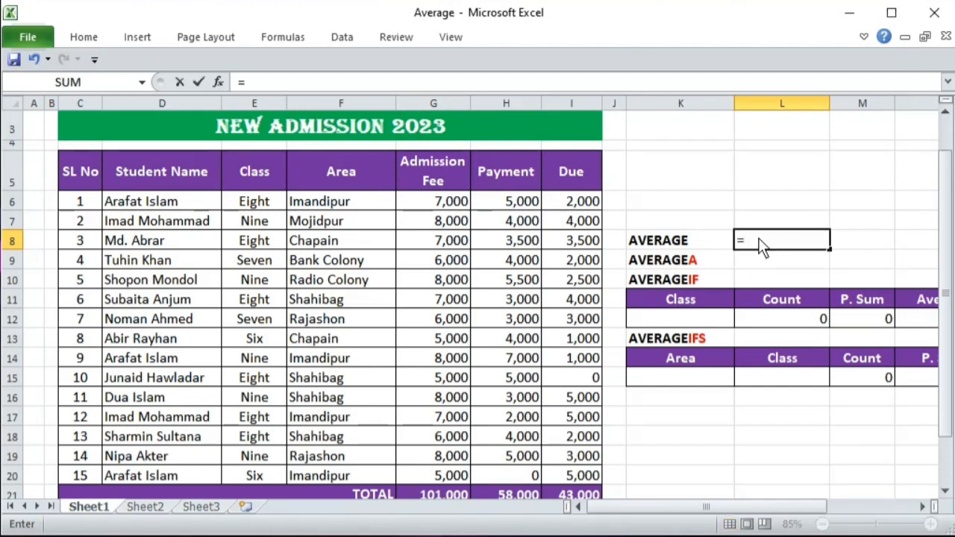
text(average)
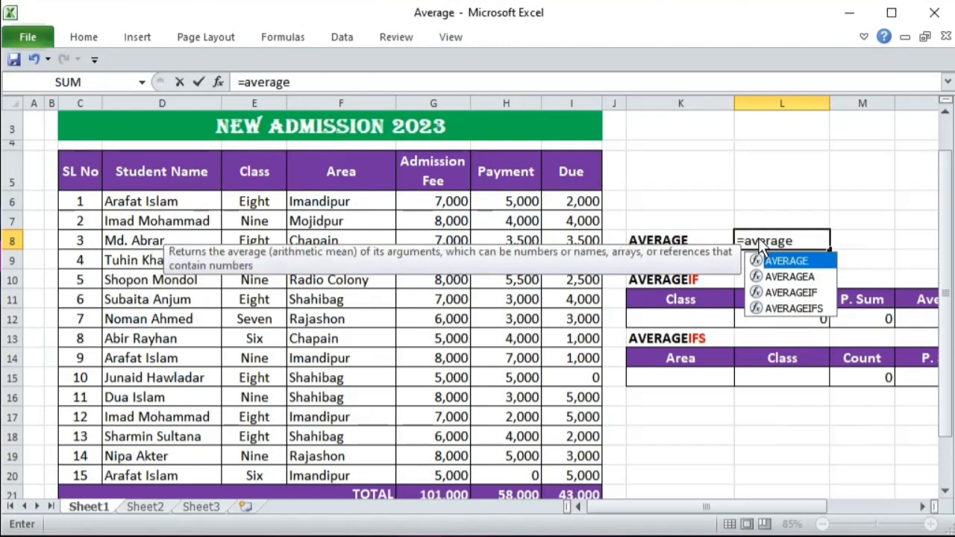
key(Tab)
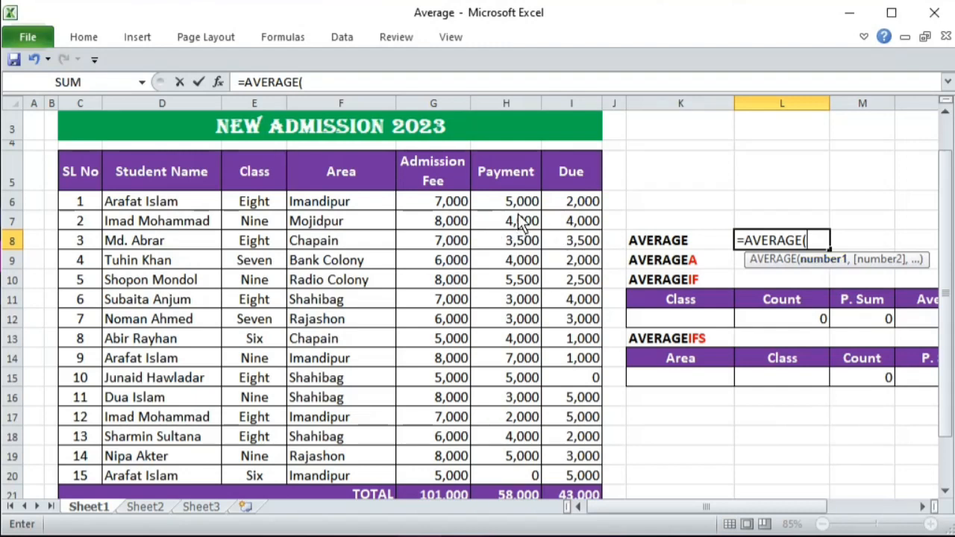
drag(519, 205, 527, 483)
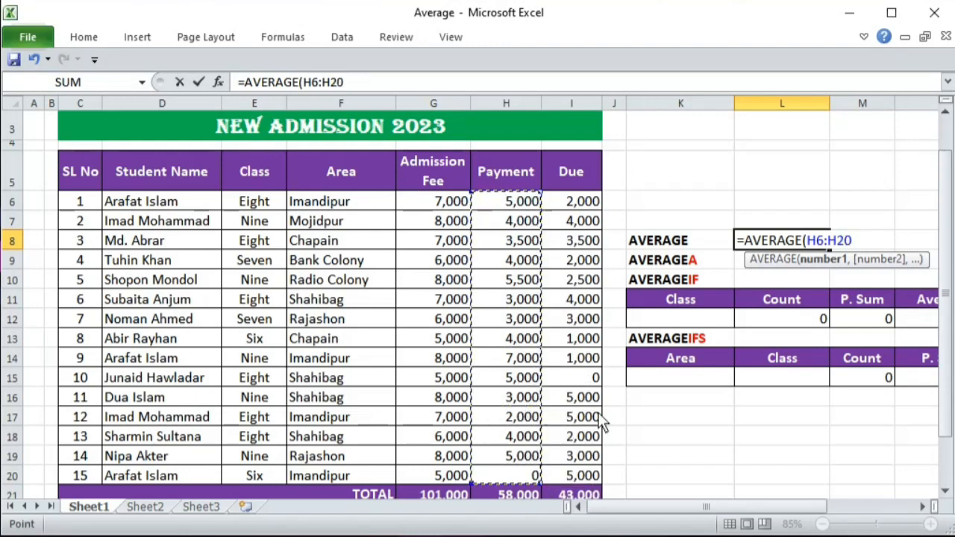
text())
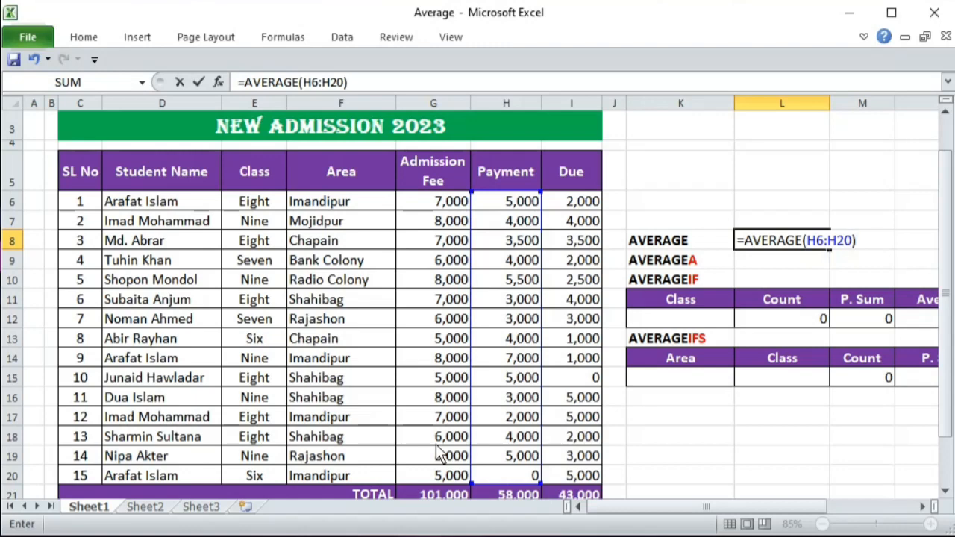
key(Return)
key(Up)
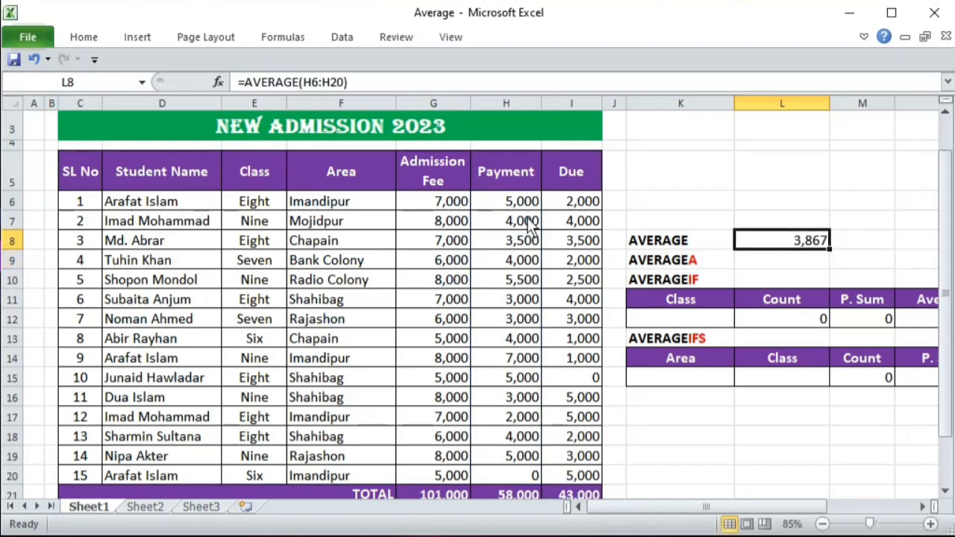
- Examine the Payment values and the serial numbers of the student rows against the average in cell L8
drag(513, 209, 515, 482)
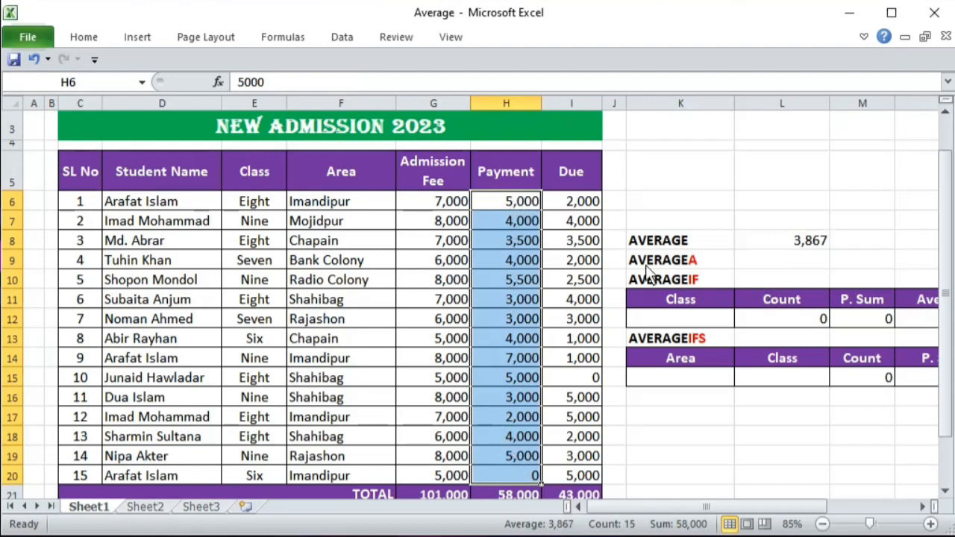
click(807, 243)
scroll(774, 271, down, 2)
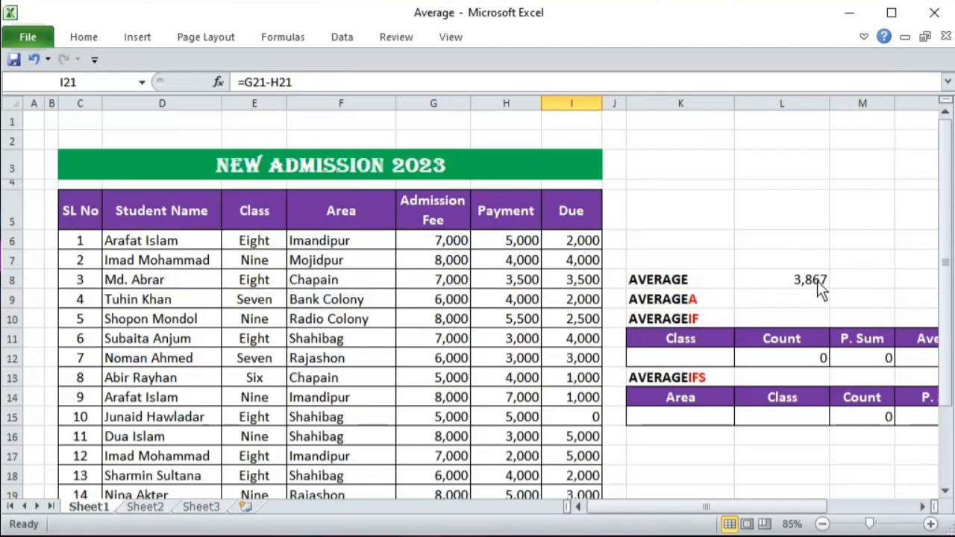
click(817, 281)
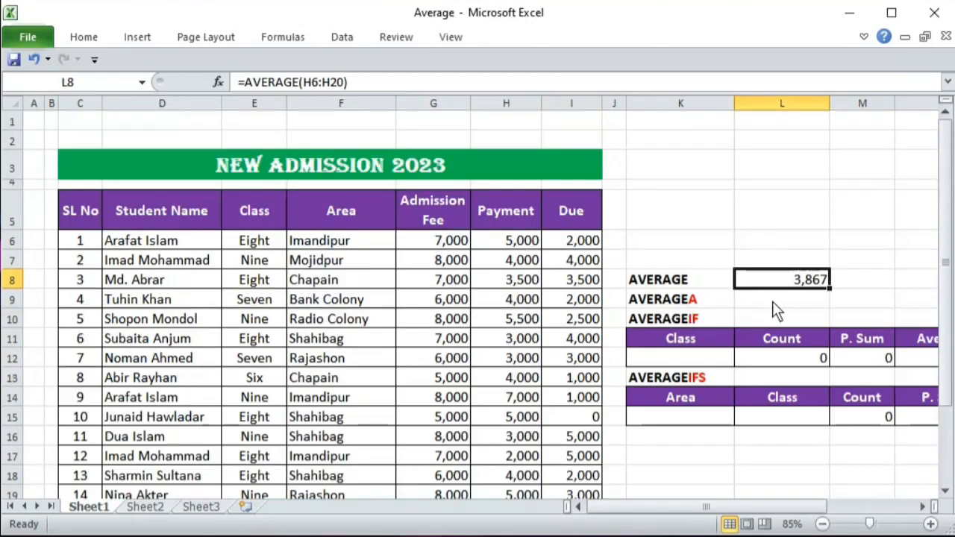
drag(522, 240, 523, 446)
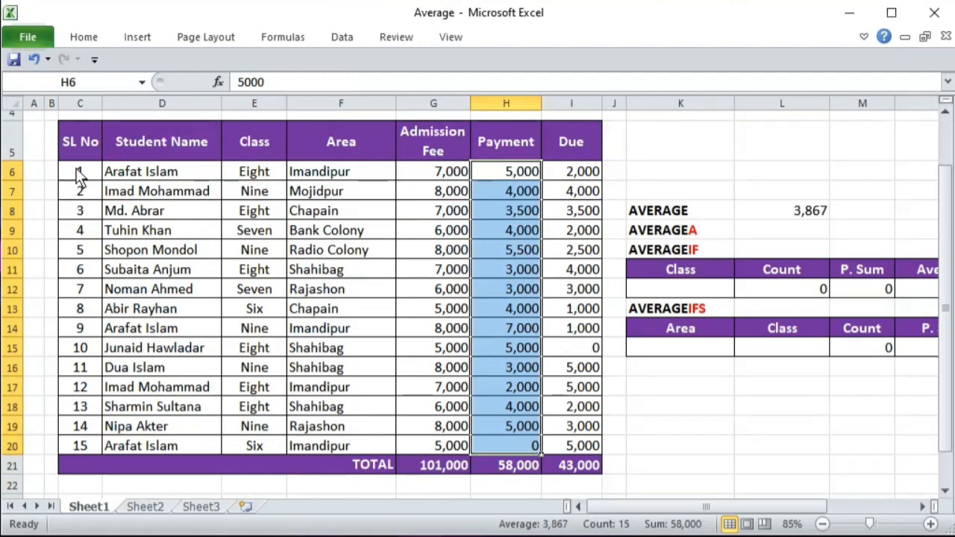
drag(80, 175, 79, 446)
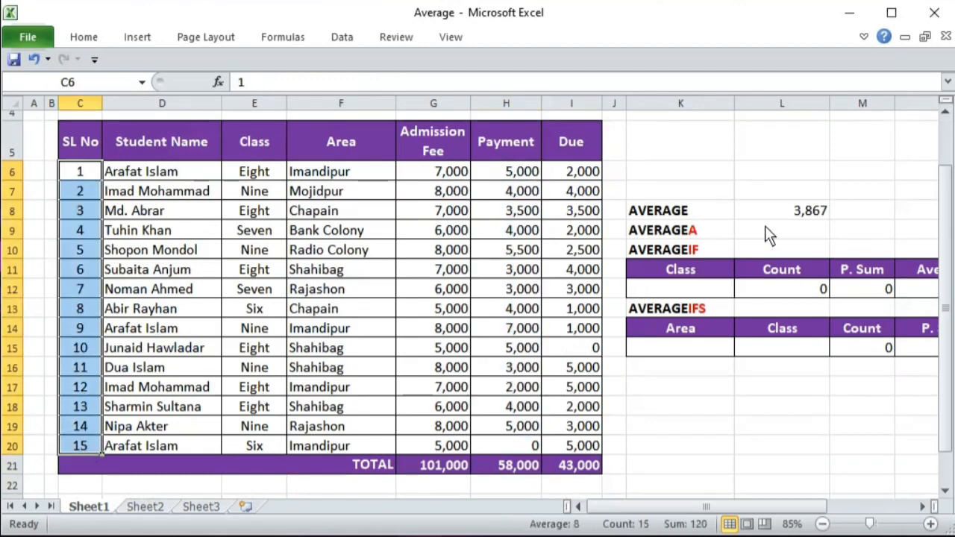
click(787, 220)
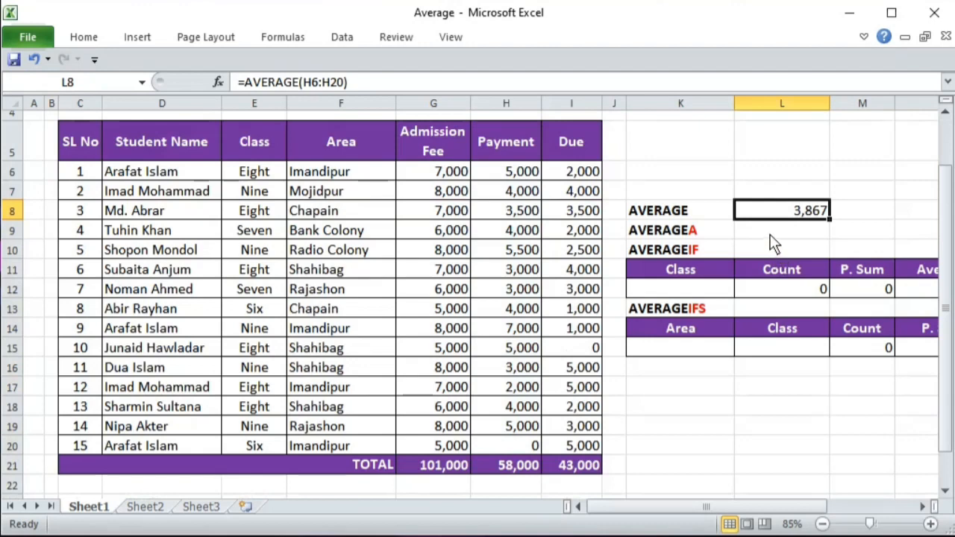
click(771, 235)
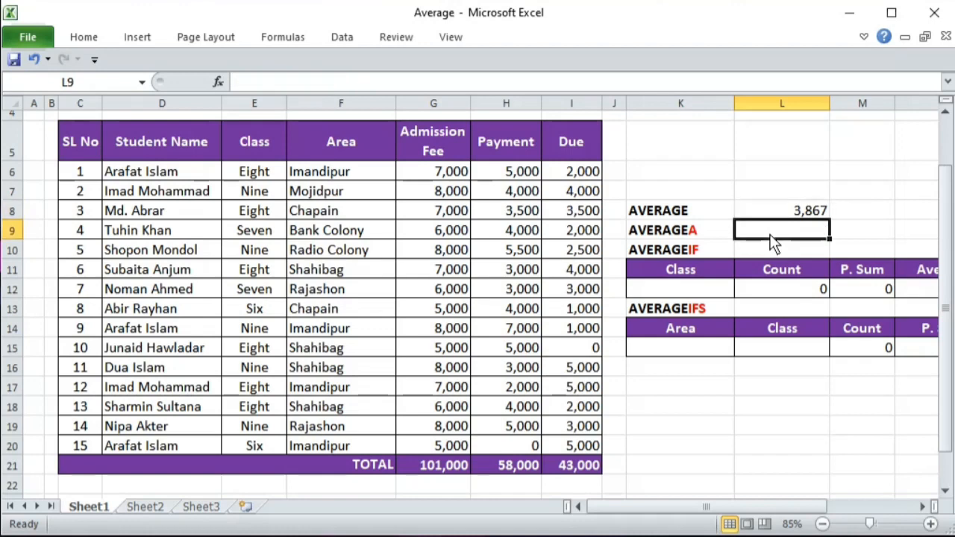
click(783, 191)
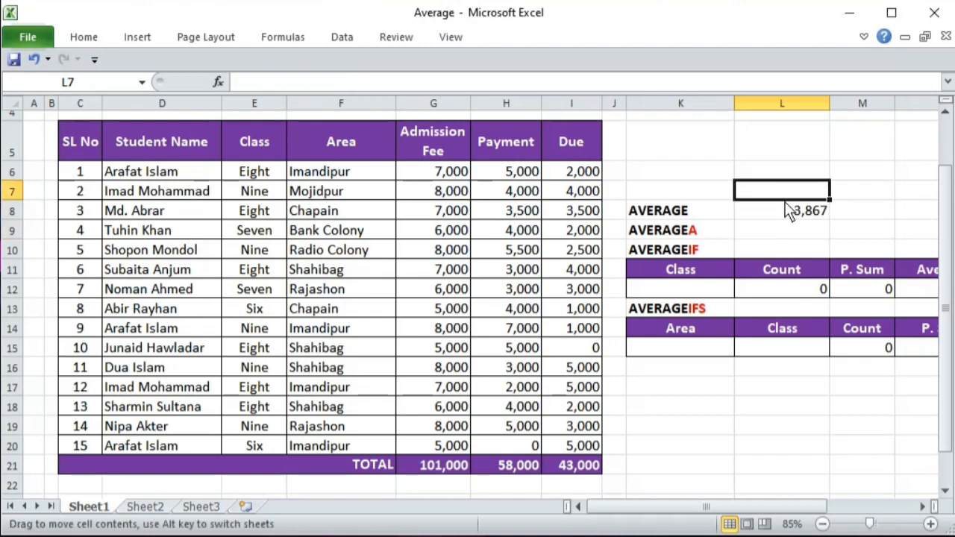
click(783, 216)
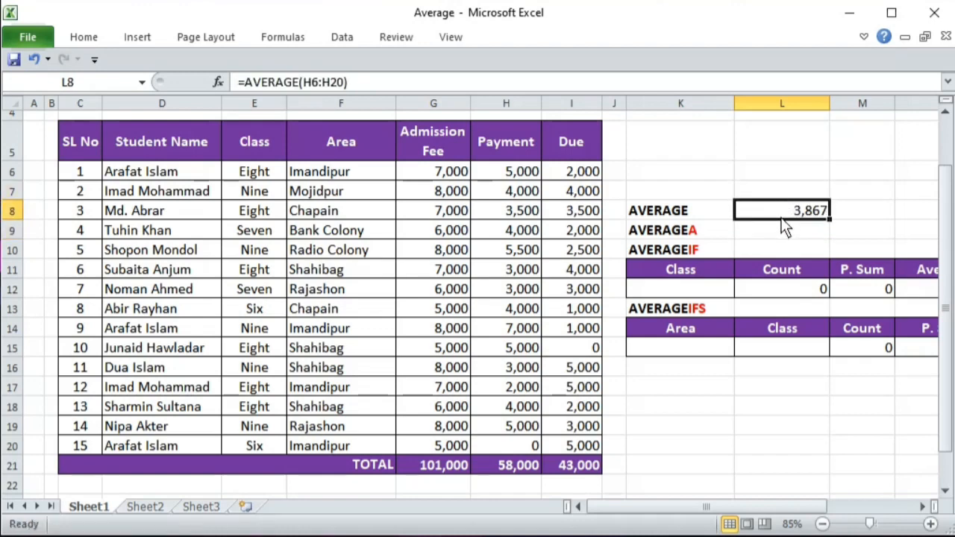
- Calculate the Payment average in cell M8 with AVERAGE, supplying H6:H20 as Number1 through the function arguments dialog
click(853, 216)
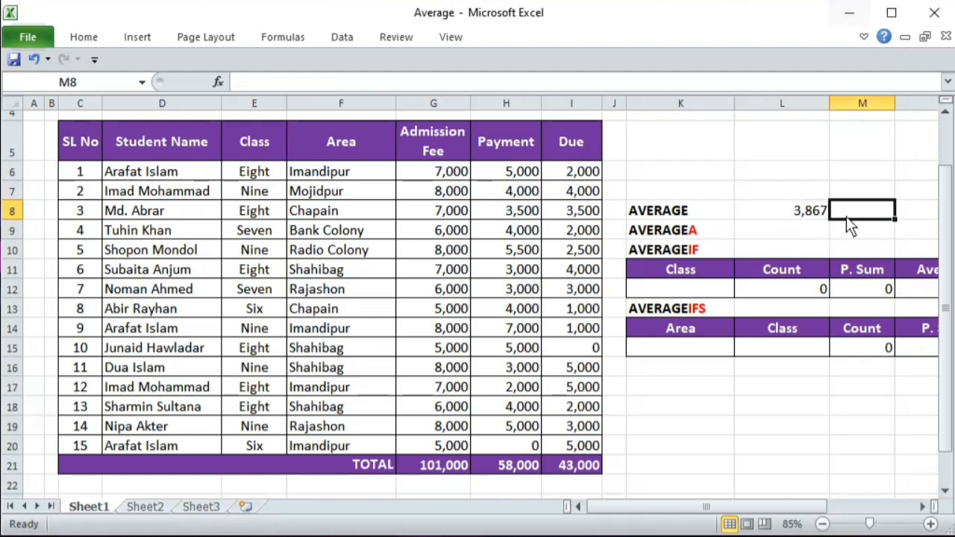
text(=)
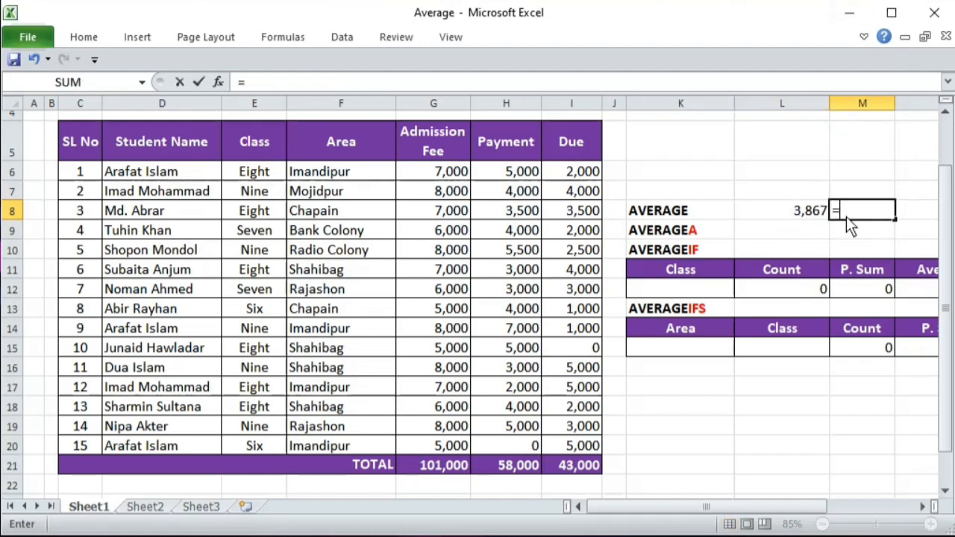
text(average)
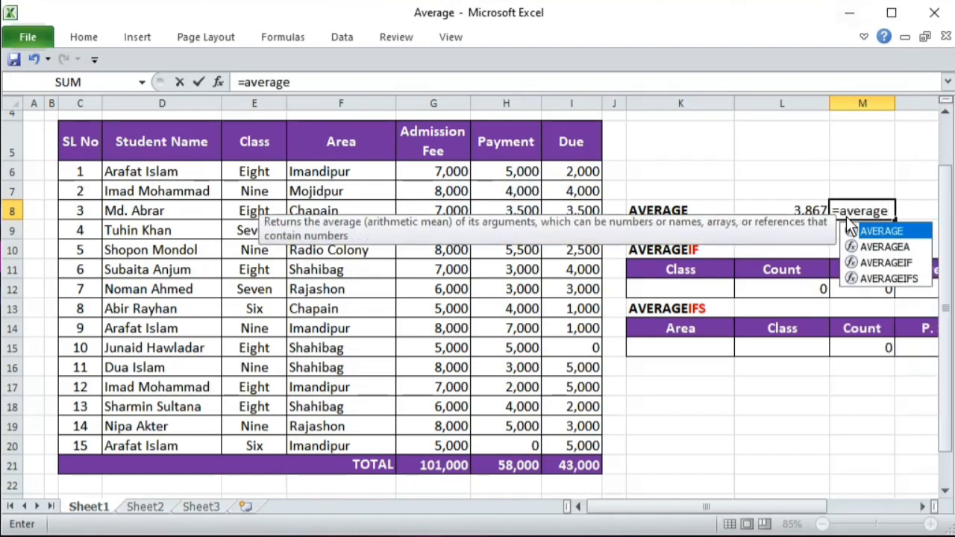
key(Tab)
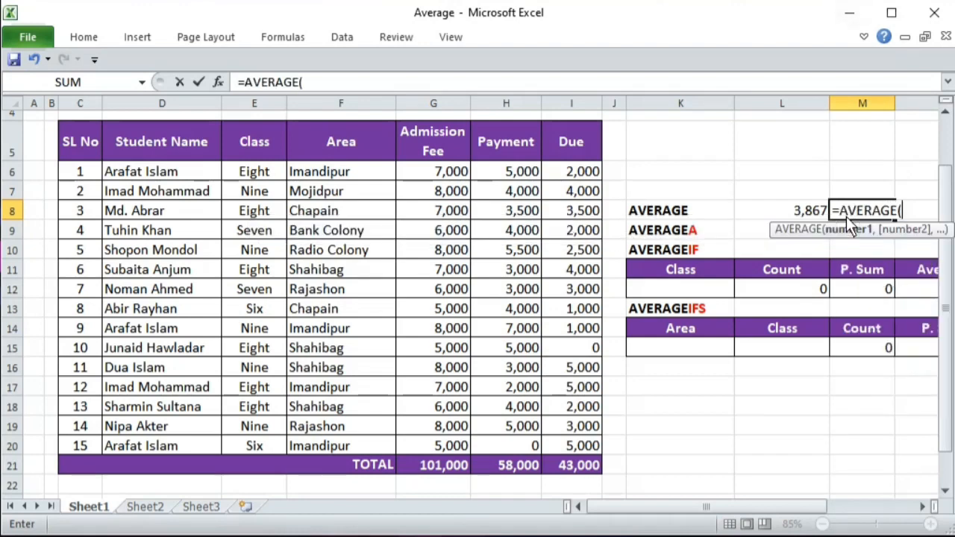
drag(753, 518, 804, 518)
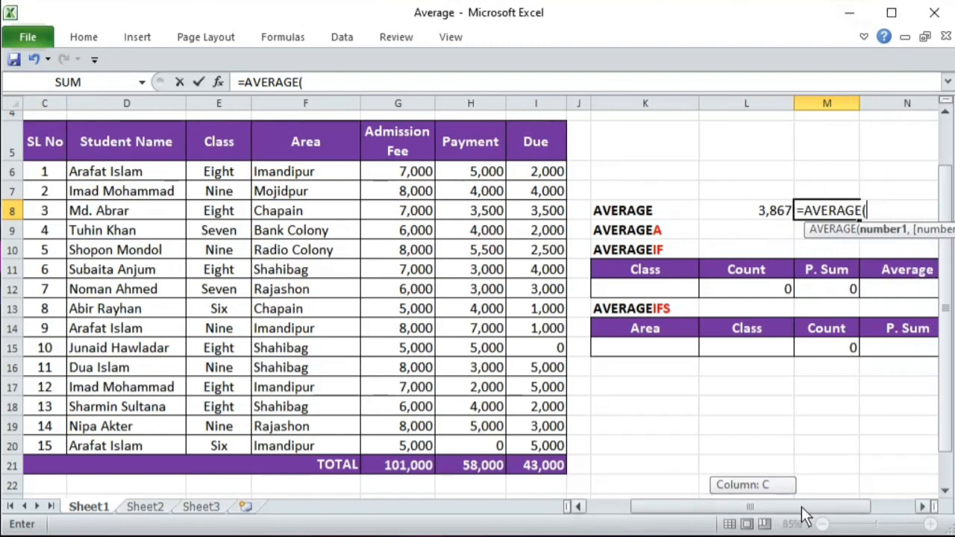
click(217, 83)
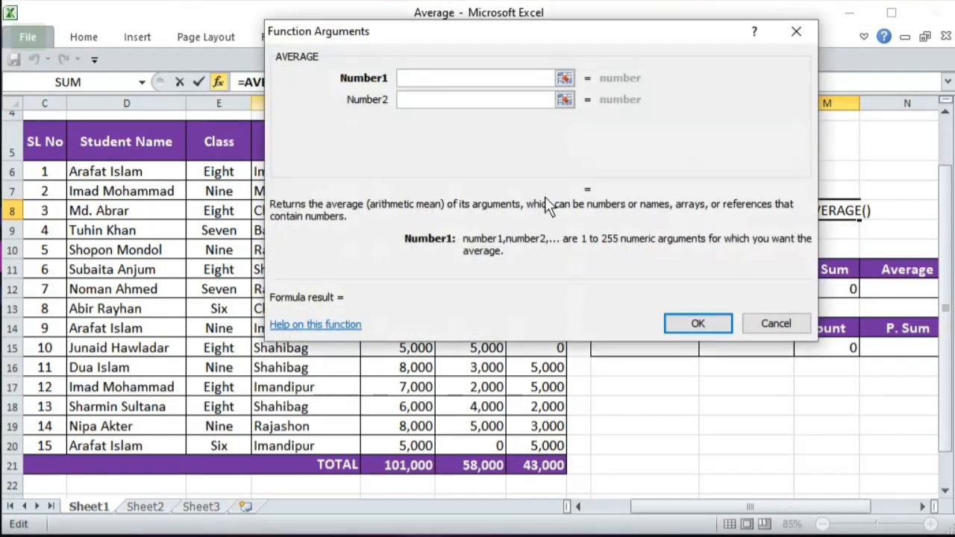
drag(547, 30, 510, 156)
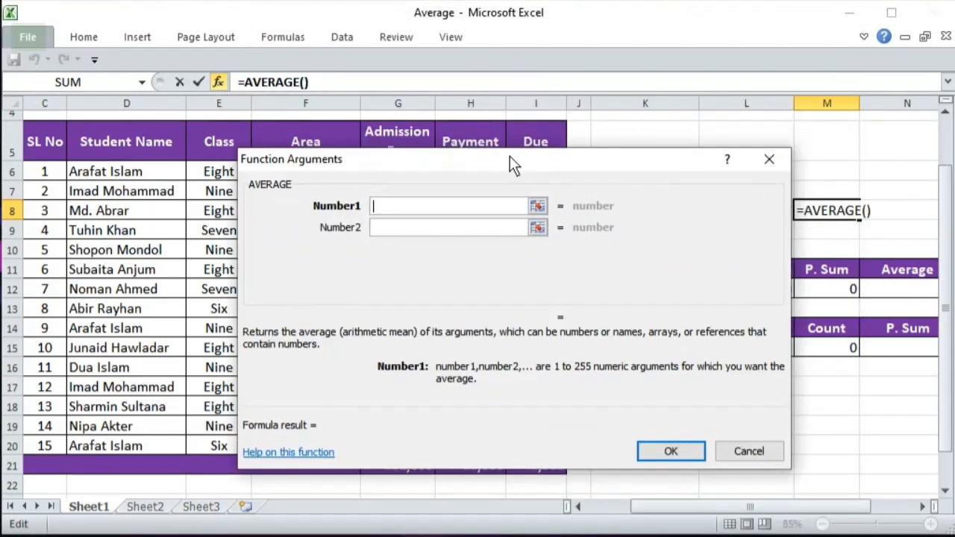
drag(446, 163, 789, 142)
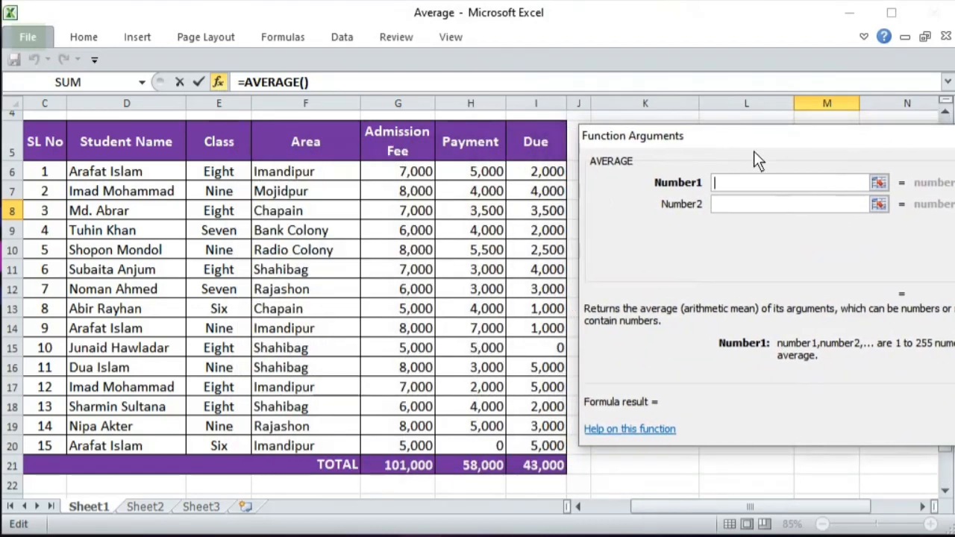
drag(482, 176, 493, 447)
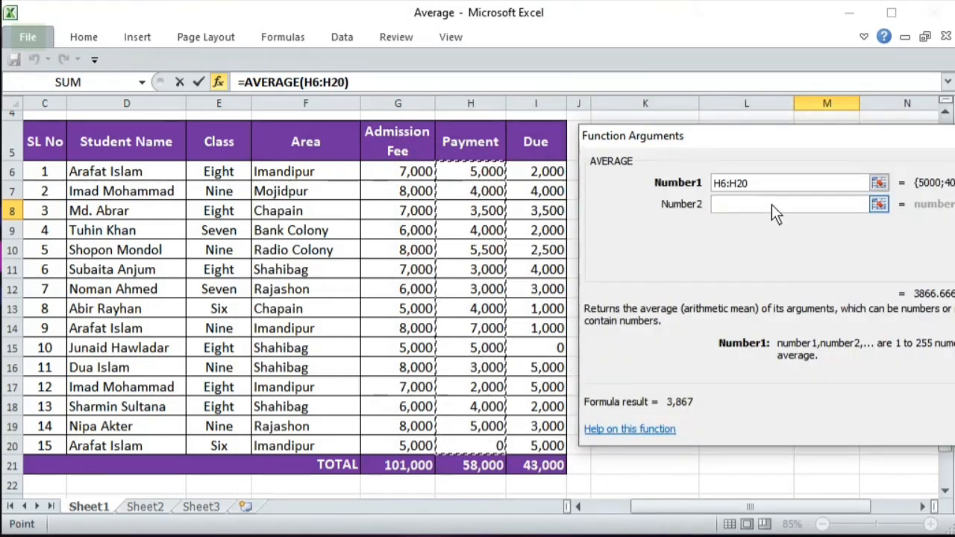
drag(726, 136, 371, 88)
click(655, 379)
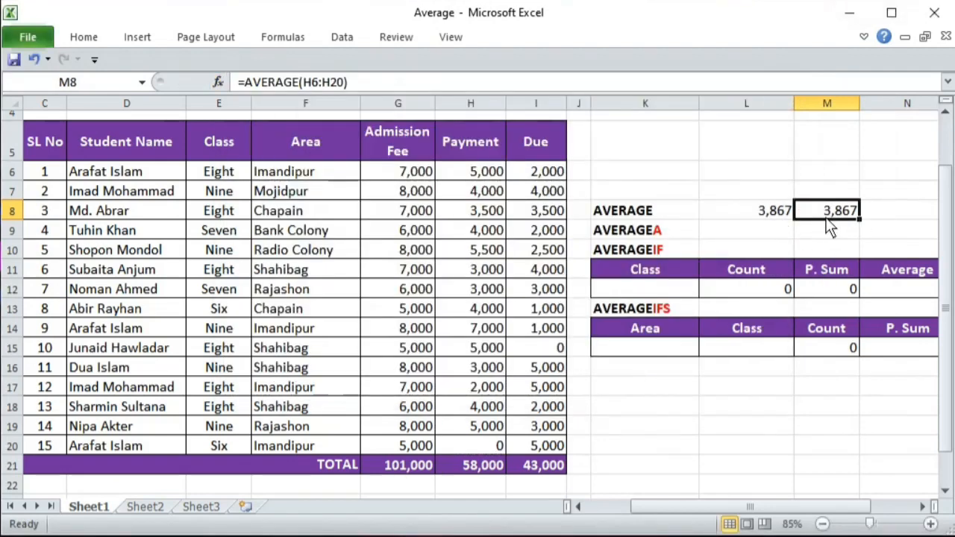
- Extend the AVERAGE in cell M8 to include the Due column by supplying I6:I20 as Number2 in the function arguments dialog
click(219, 82)
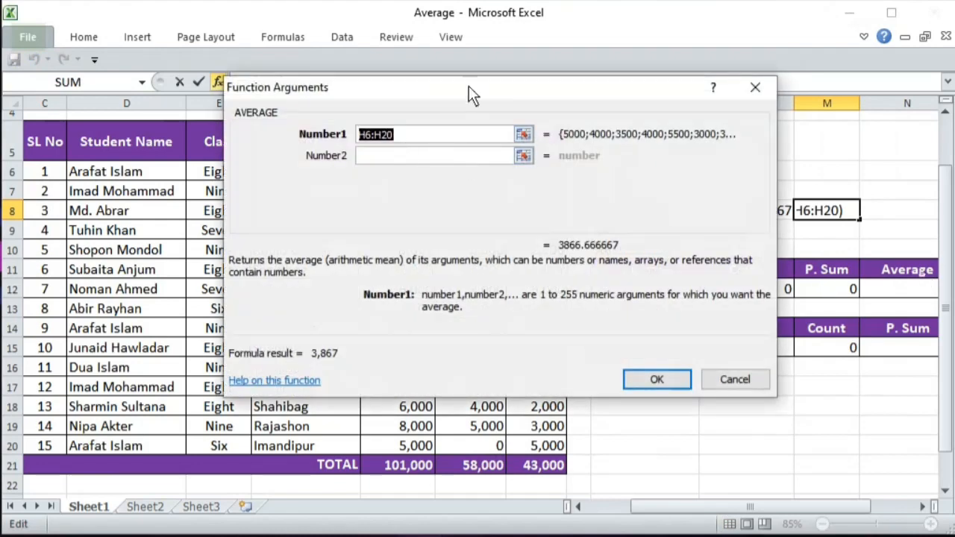
drag(469, 86, 839, 110)
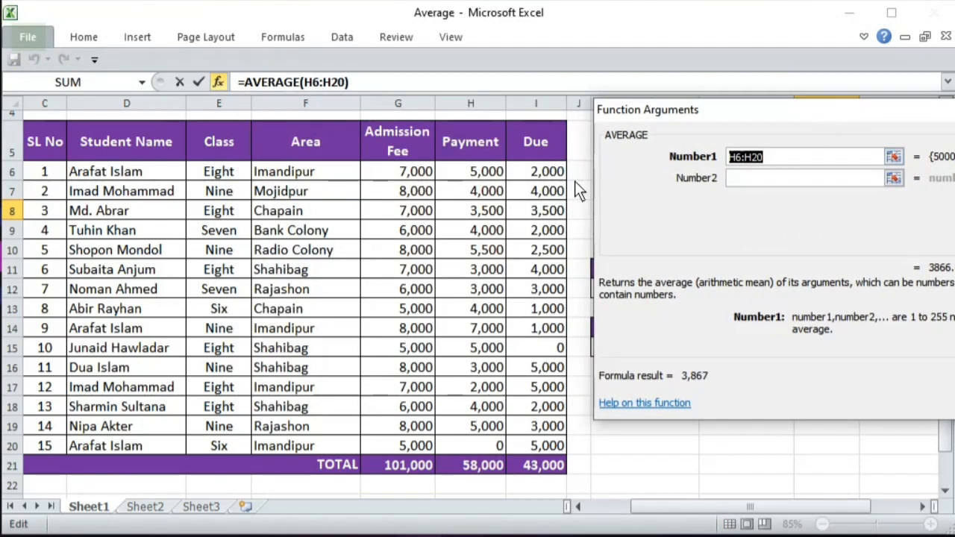
click(794, 177)
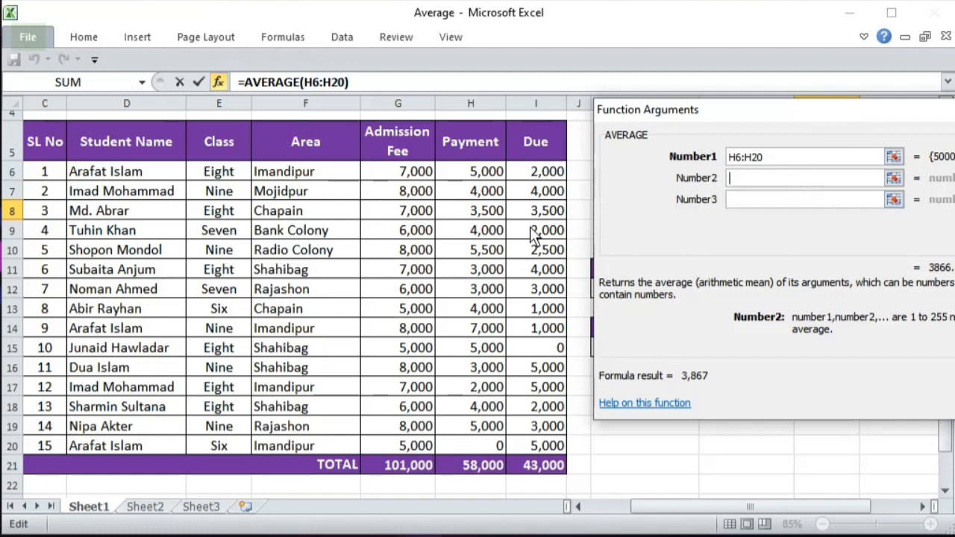
drag(536, 170, 552, 447)
drag(753, 117, 489, 122)
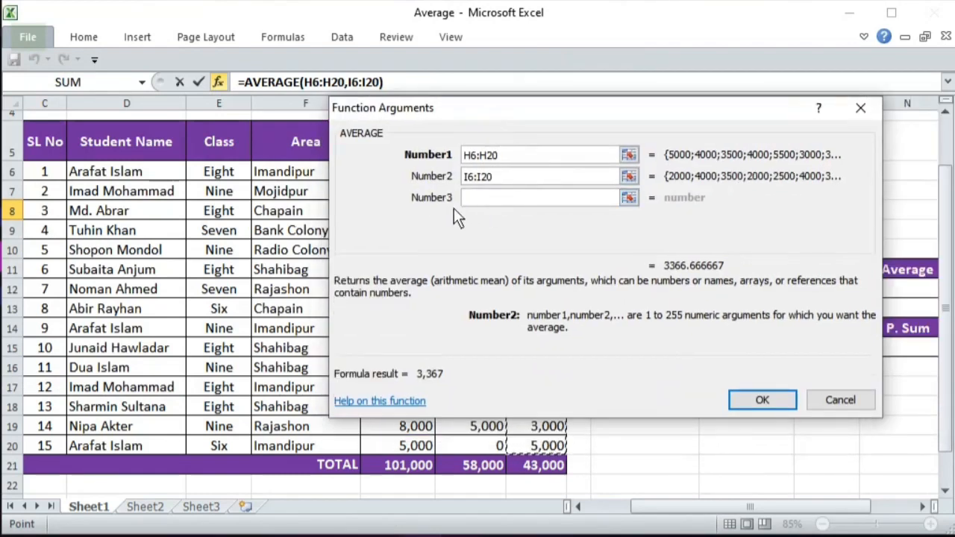
click(762, 401)
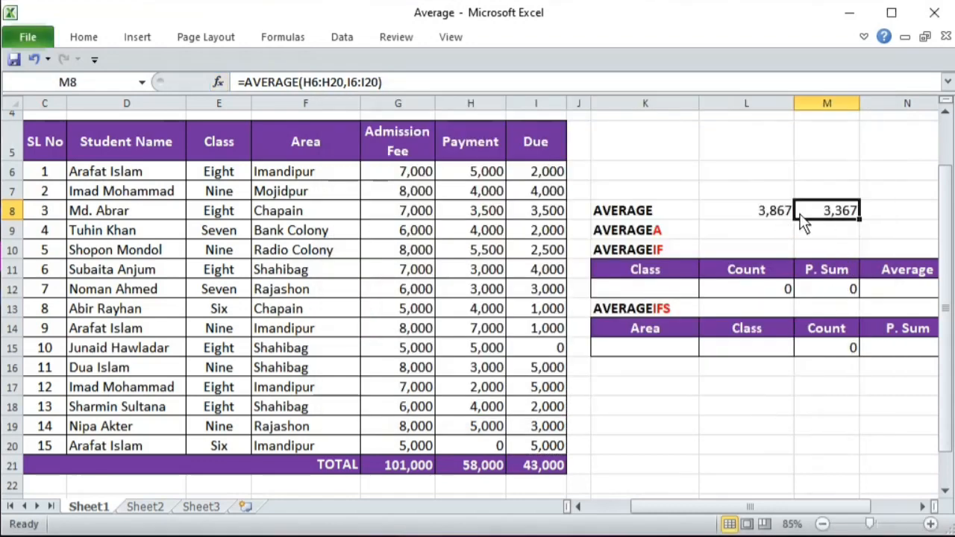
- Examine the Payment and Due values and their column totals against the two-range average in cell M8
drag(470, 179, 547, 446)
click(850, 213)
drag(485, 175, 556, 449)
scroll(577, 395, down, 1)
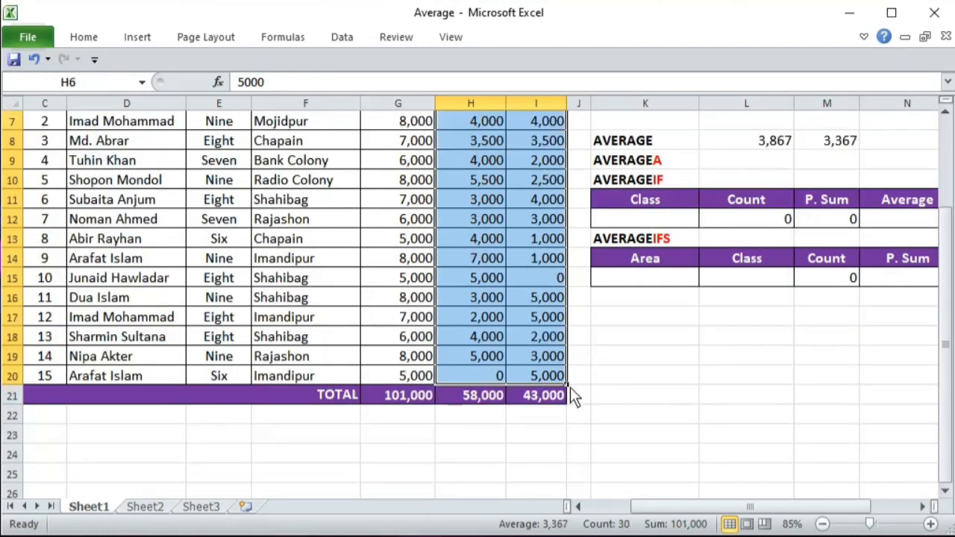
scroll(570, 387, up, 1)
click(476, 177)
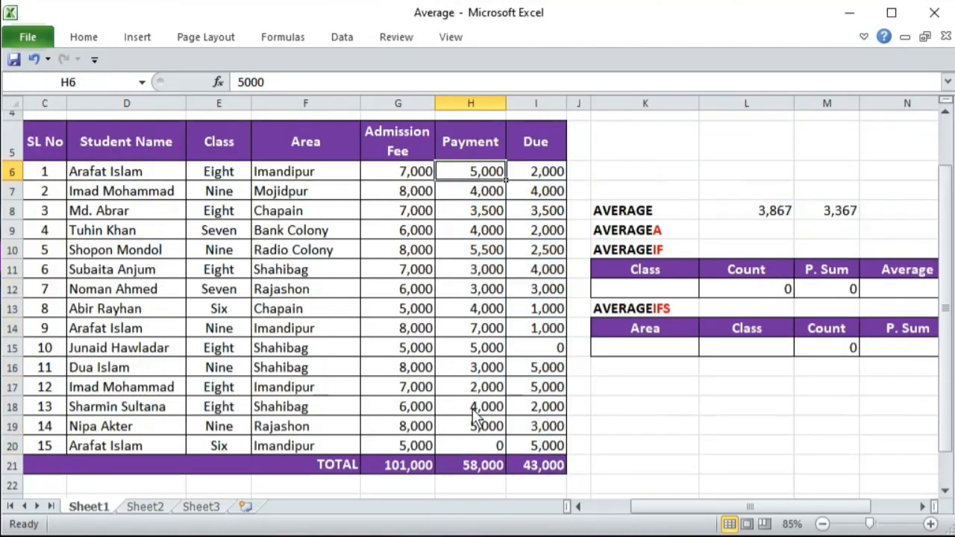
shift+click(479, 445)
click(483, 470)
click(550, 175)
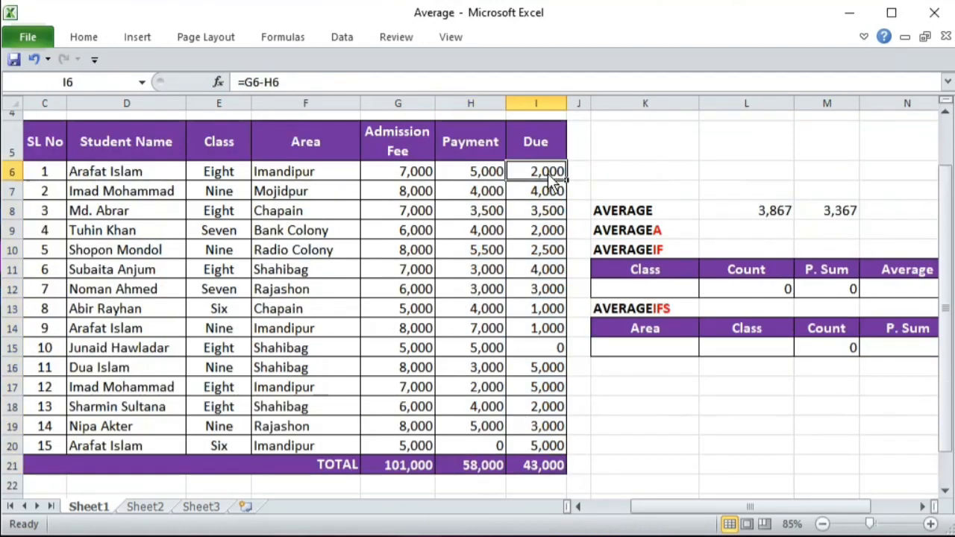
drag(556, 179, 550, 443)
click(535, 468)
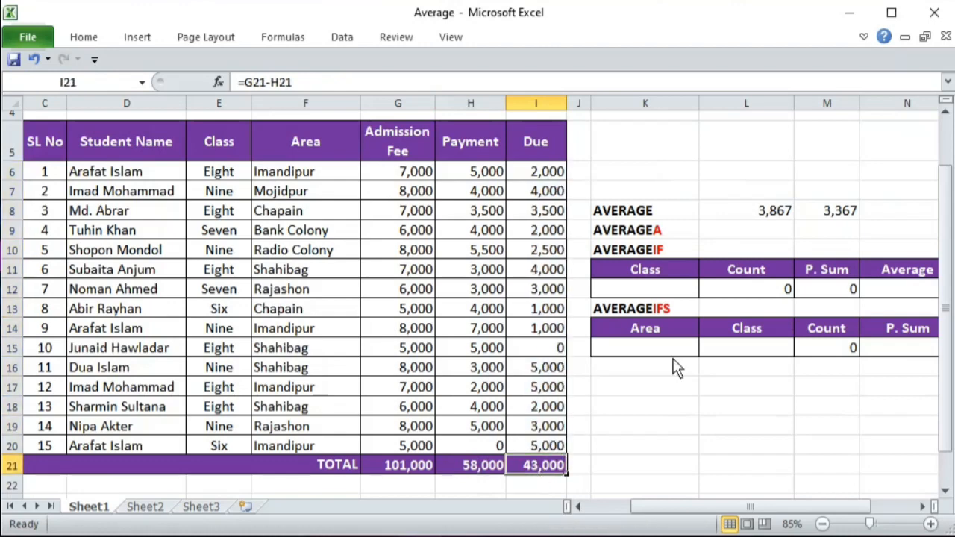
click(823, 214)
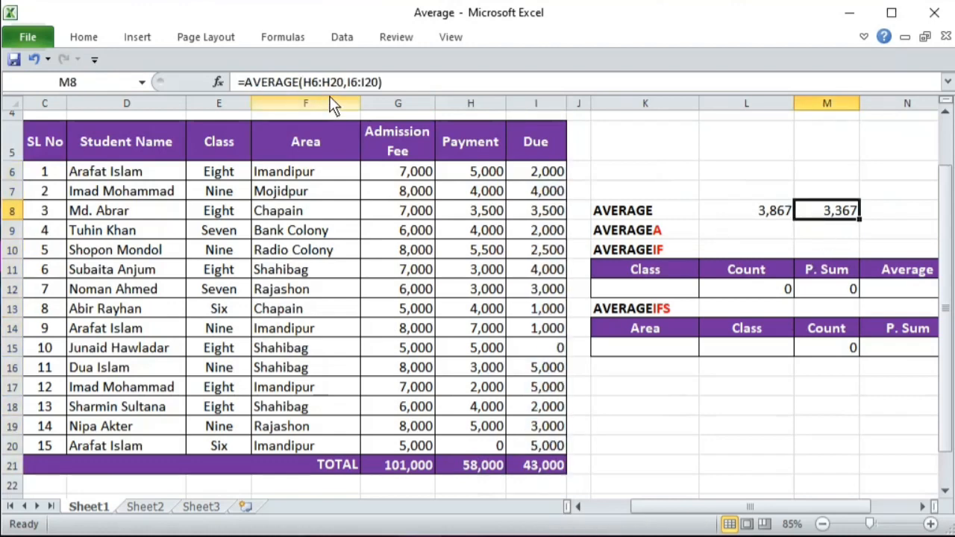
scroll(455, 400, down, 1)
drag(455, 399, 528, 403)
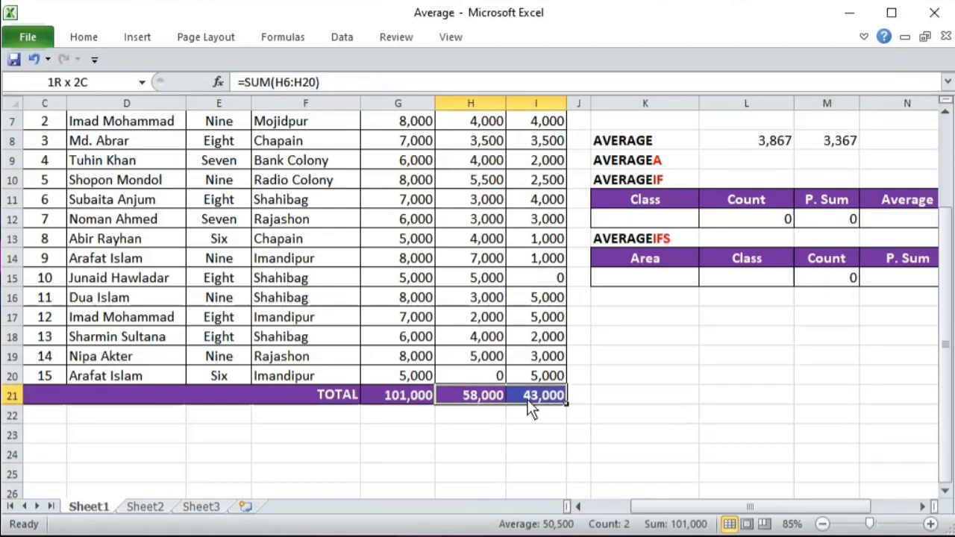
scroll(518, 268, up, 1)
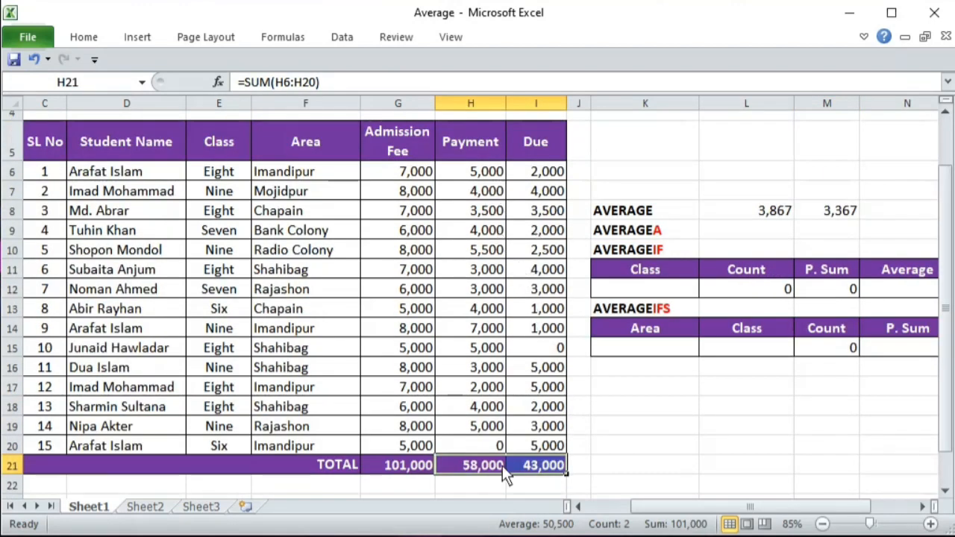
drag(464, 176, 470, 445)
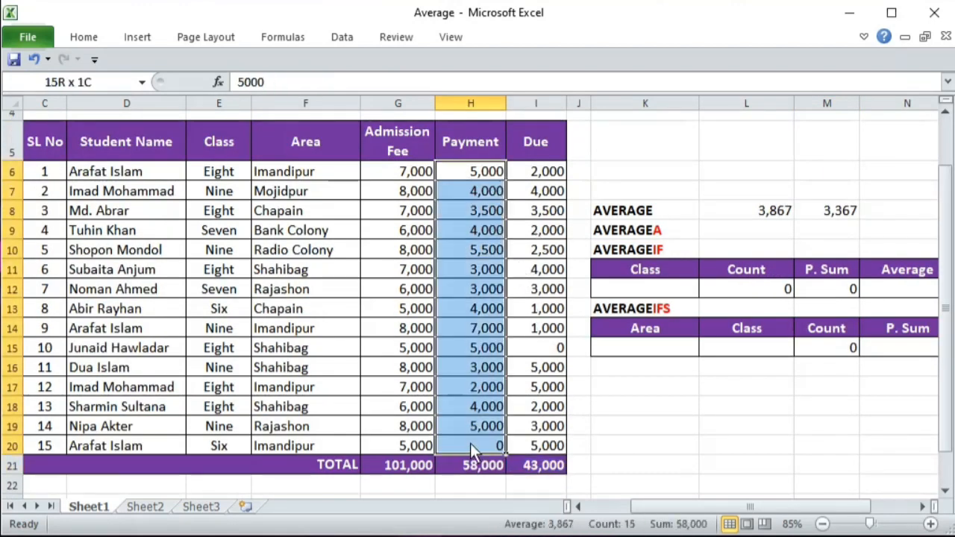
drag(539, 174, 532, 440)
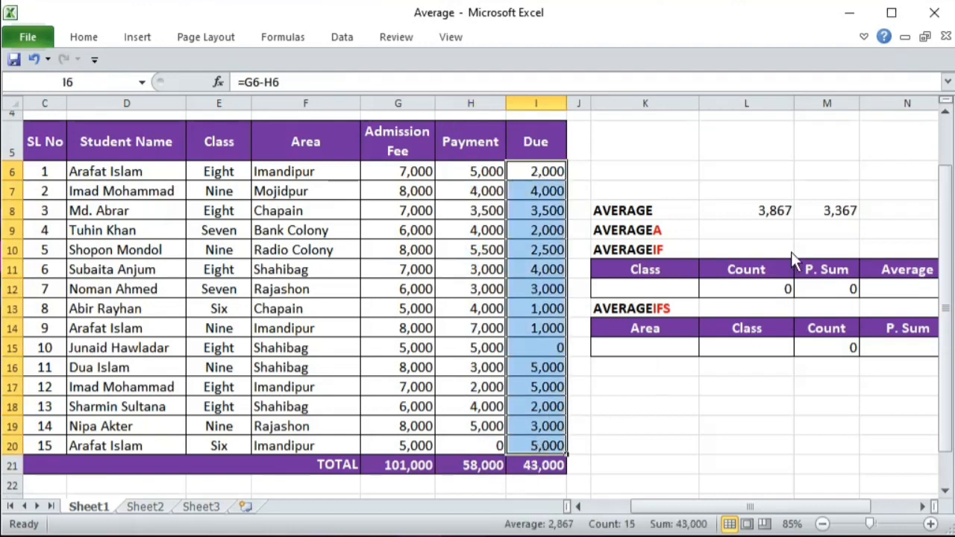
- Cross-check the M8 average manually in cell H23 with the formula =(H21+I21)/30
scroll(533, 306, down, 1)
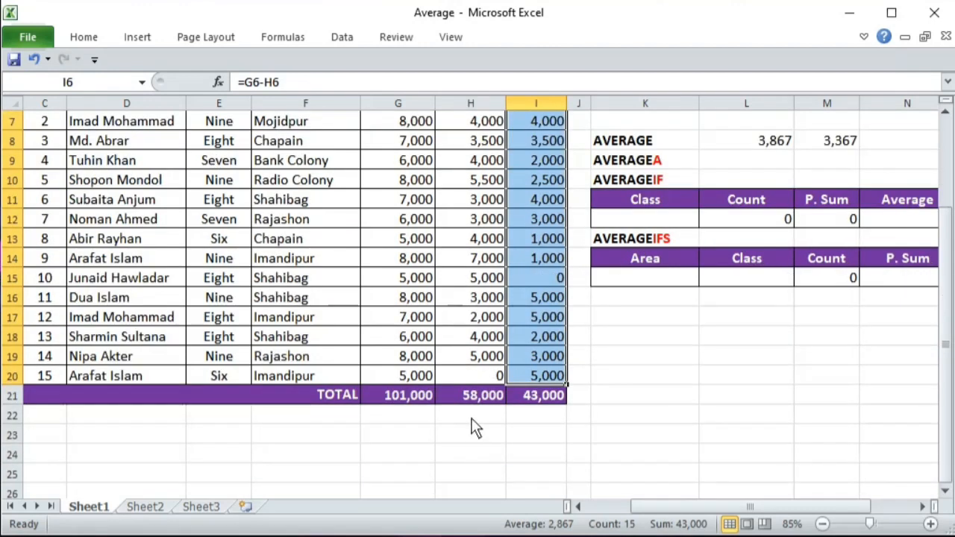
click(489, 439)
text(=)
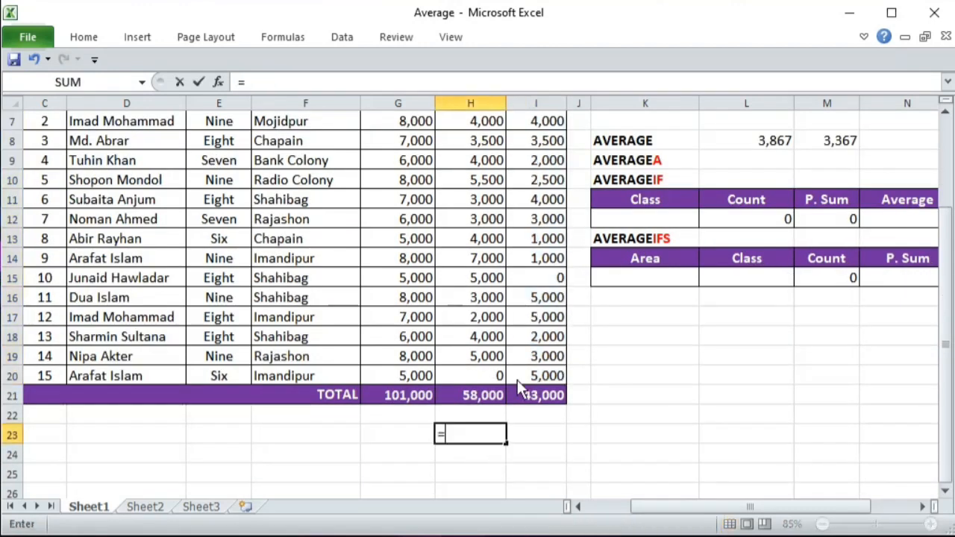
text(()
click(478, 397)
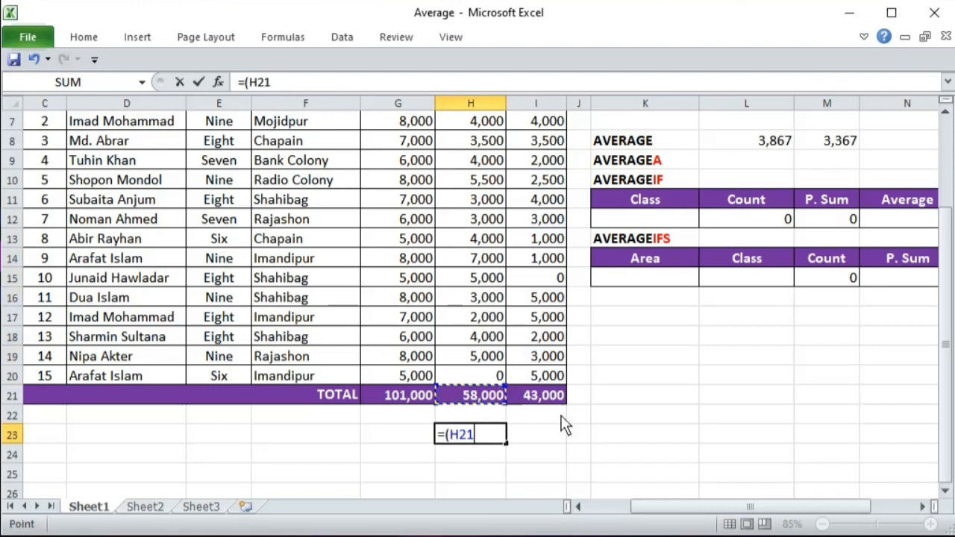
text(+)
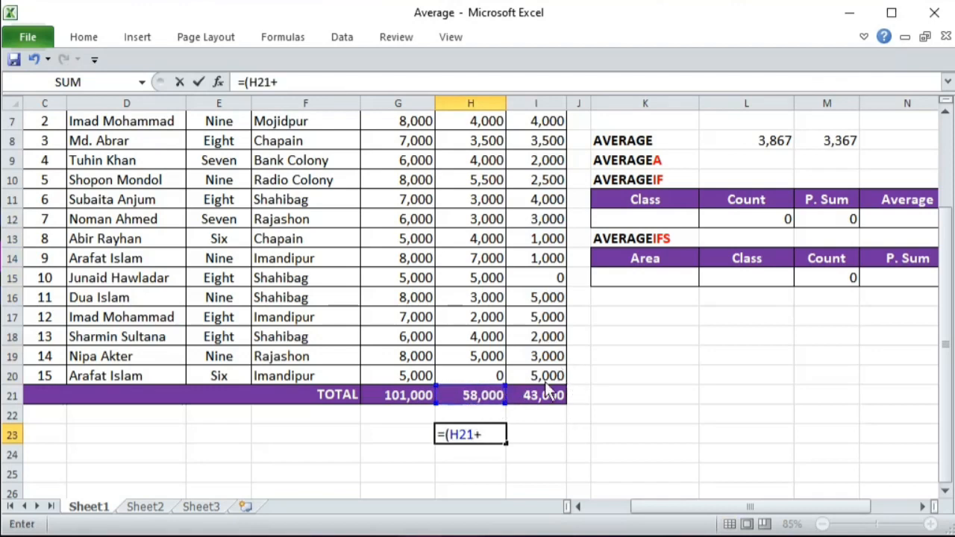
click(545, 397)
text()/30)
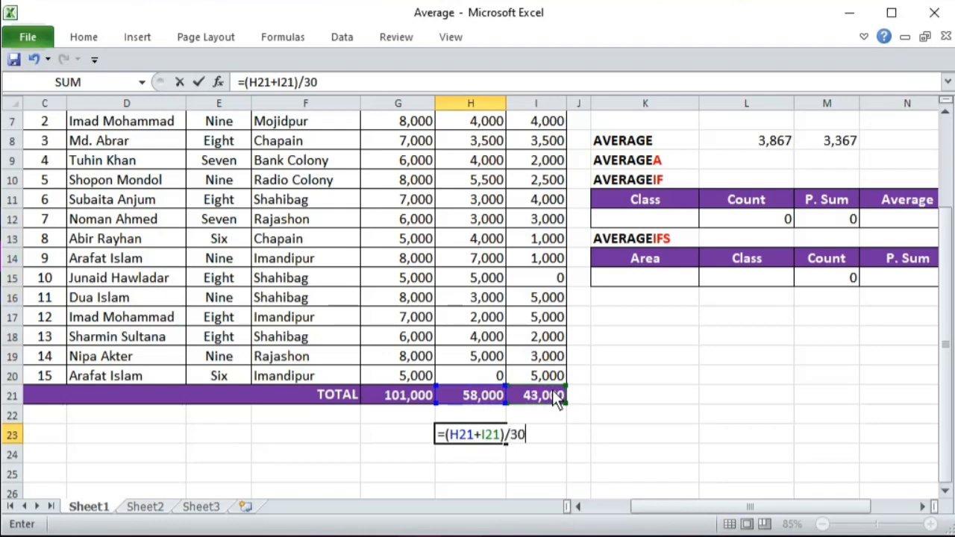
key(Return)
key(Up)
scroll(941, 278, up, 2)
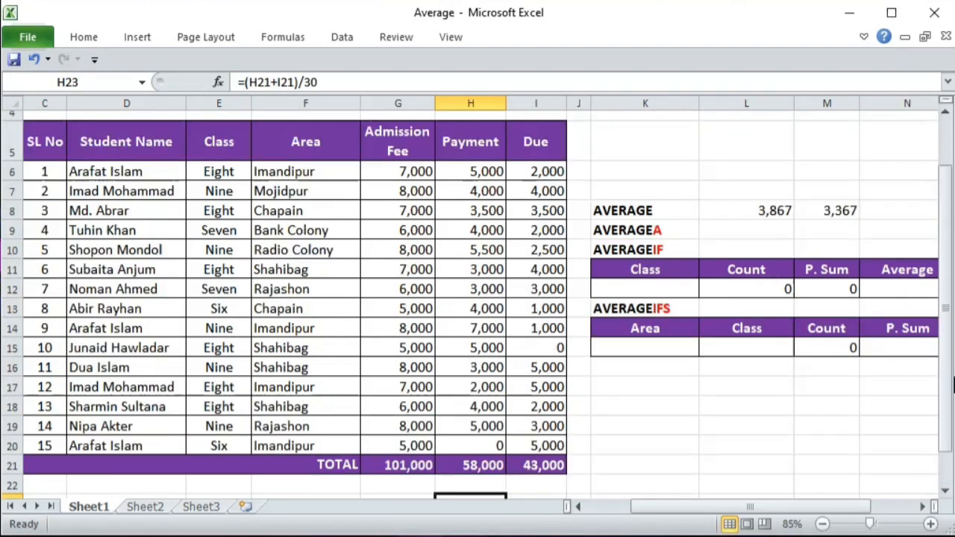
click(824, 283)
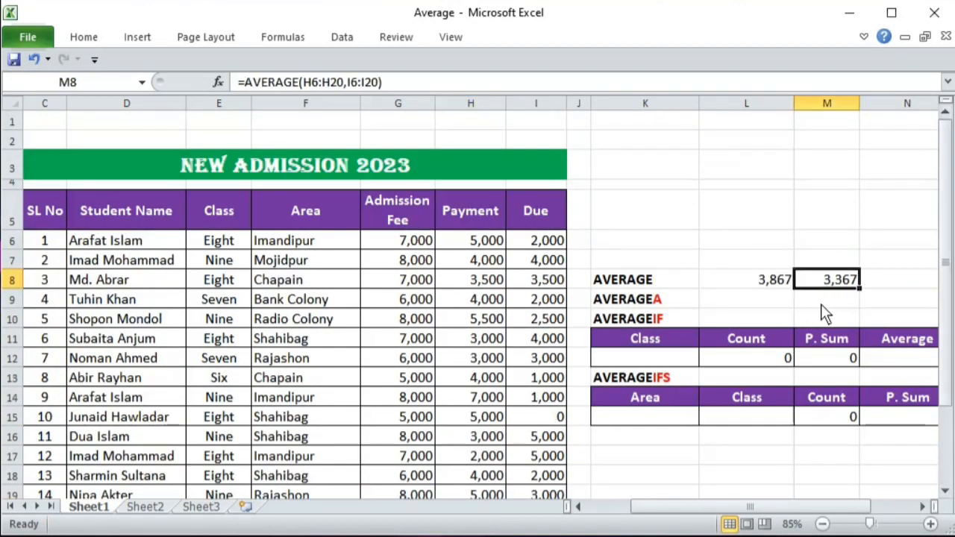
- Clear the manual check formula from cell H23
scroll(746, 358, down, 2)
click(478, 434)
key(Delete)
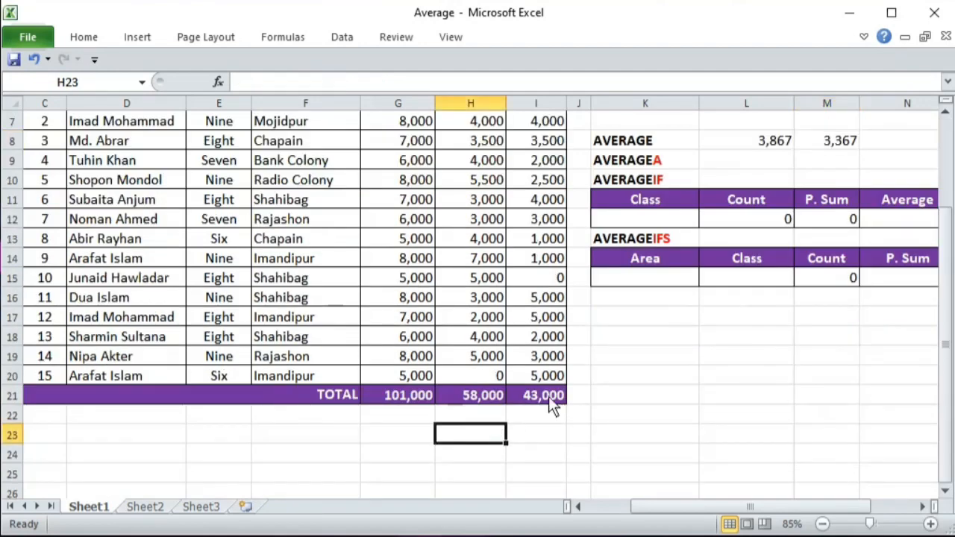
scroll(685, 311, up, 1)
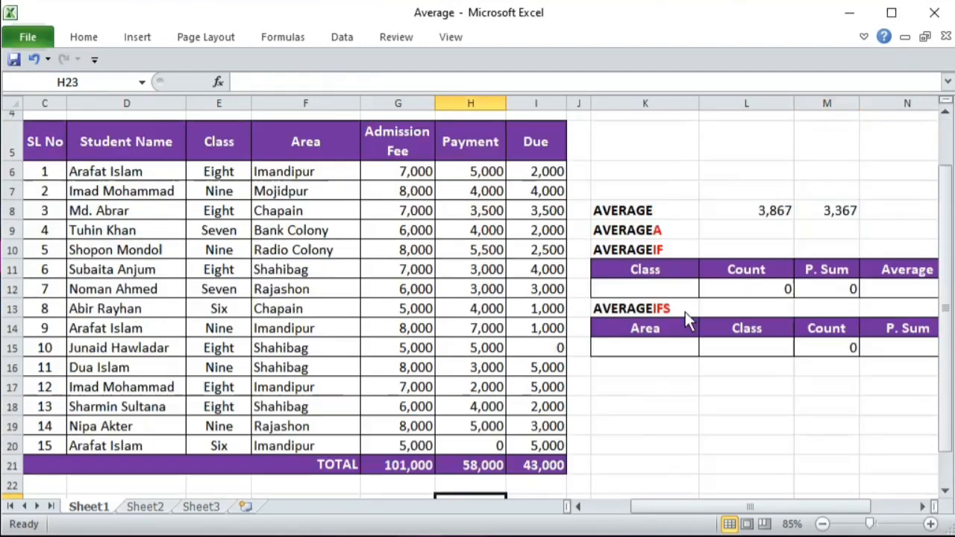
- Calculate the average of the Payment column in cell L9 with the formula =AVERAGEA(H6:H20)
click(737, 234)
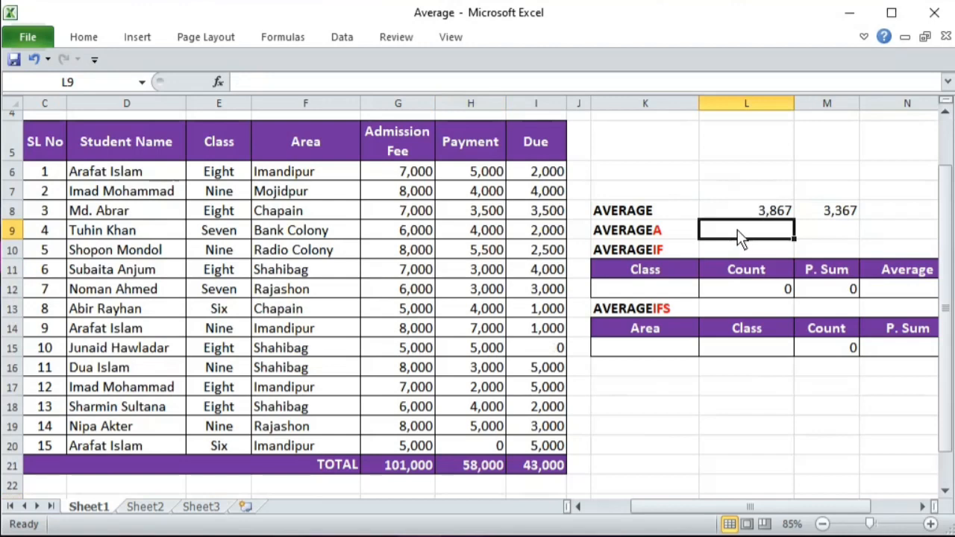
drag(761, 213, 846, 219)
click(727, 234)
text(=ave)
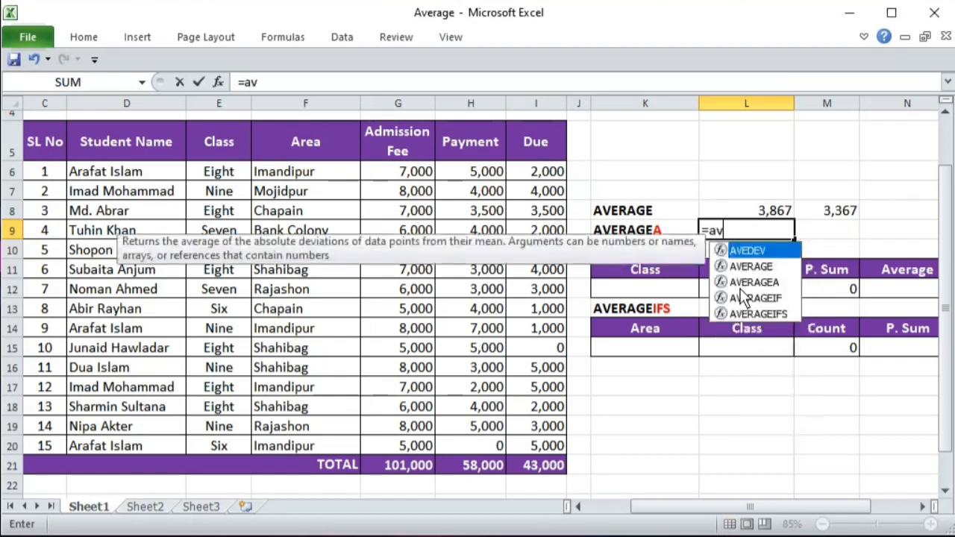
text(erage)
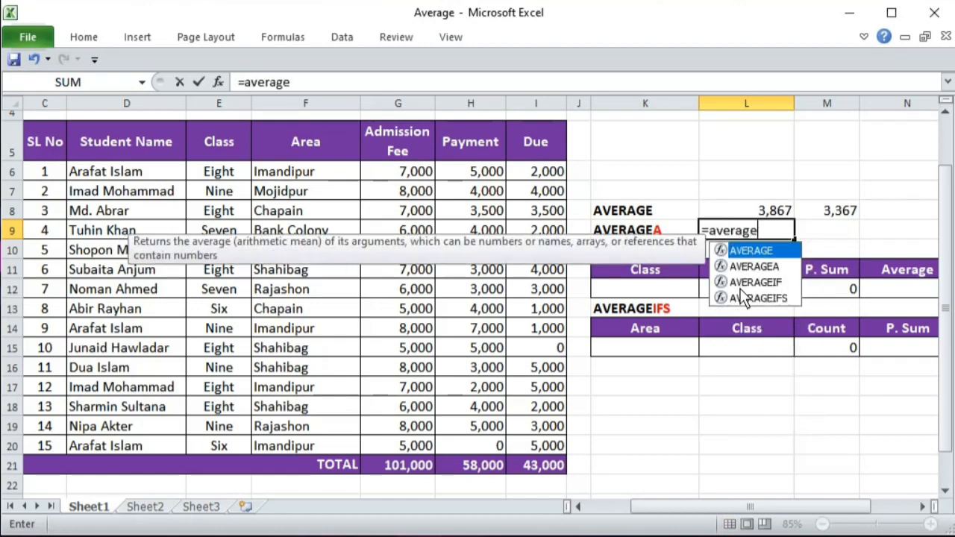
key(Down)
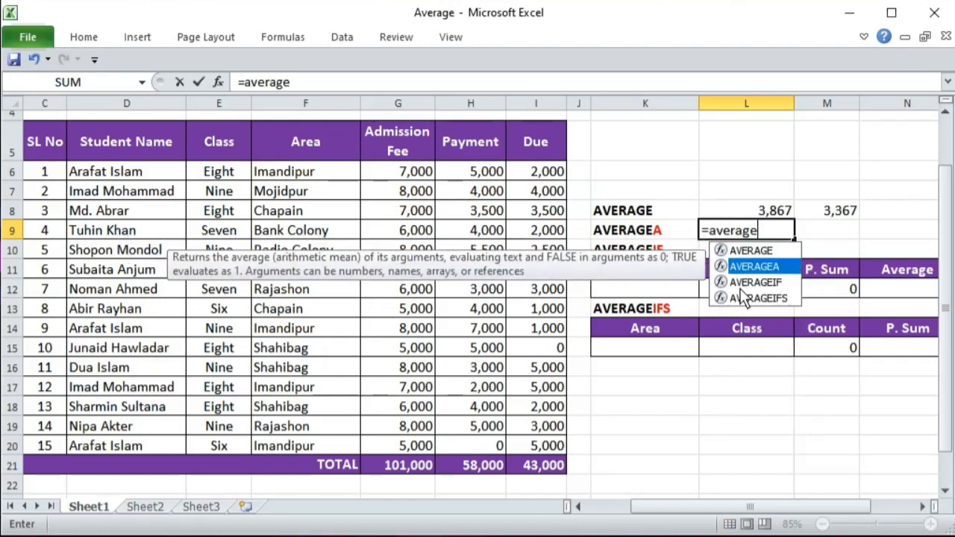
key(Tab)
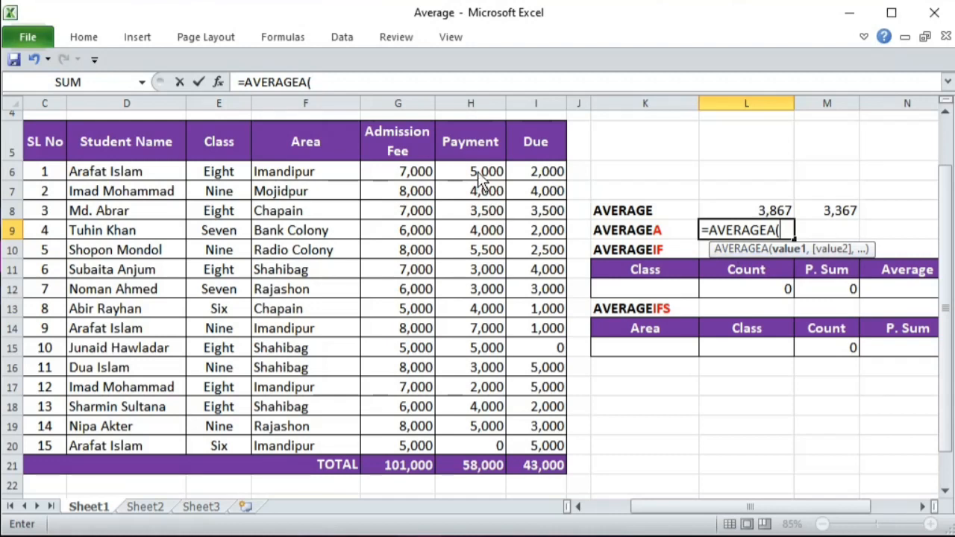
drag(485, 175, 489, 450)
text())
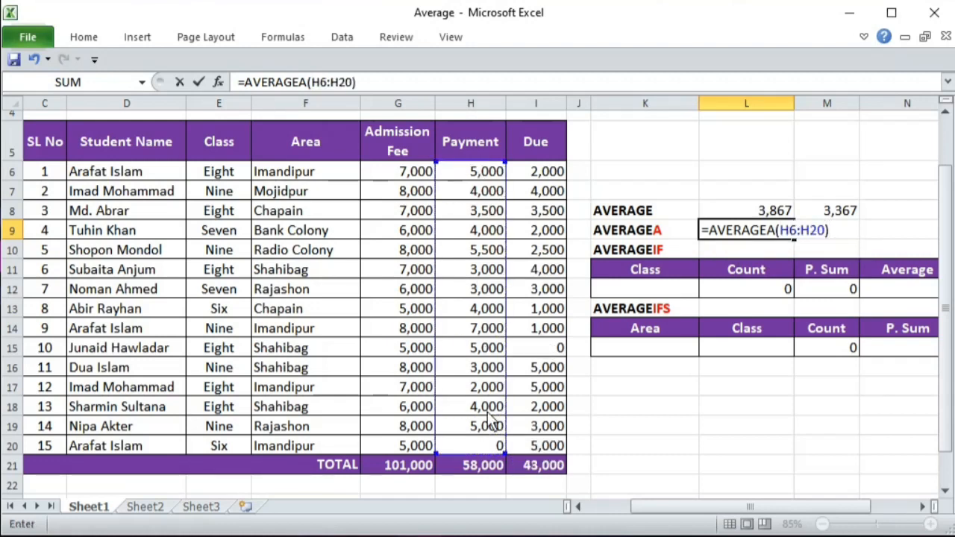
key(Return)
key(Up)
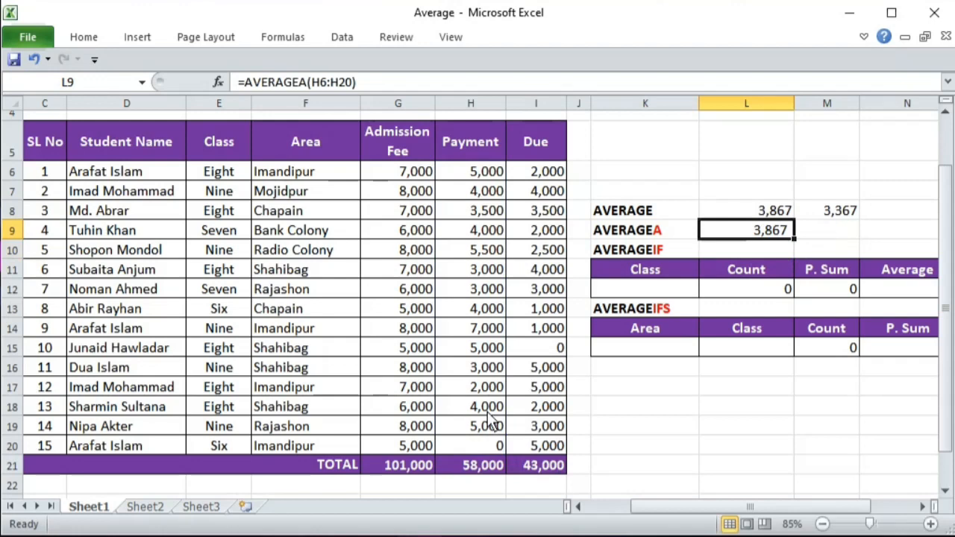
- Compare the AVERAGE formula and result in cell L8 with the AVERAGEA formula and result in cell L9
key(Up)
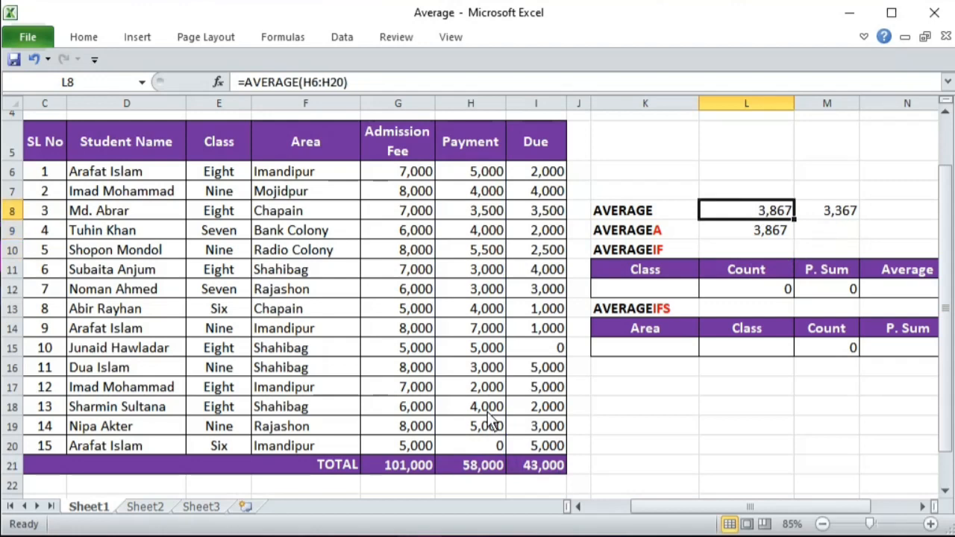
key(Down)
key(Up)
click(752, 237)
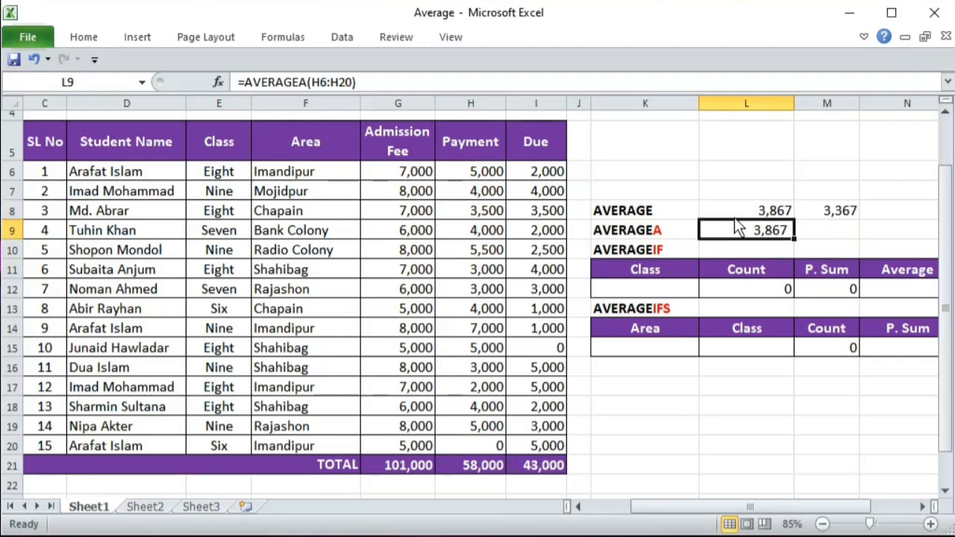
click(749, 207)
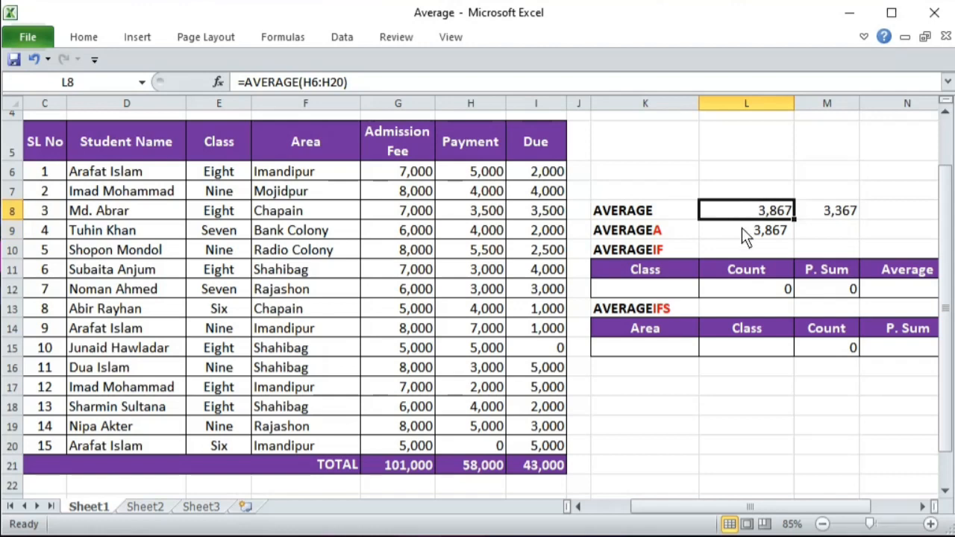
click(749, 233)
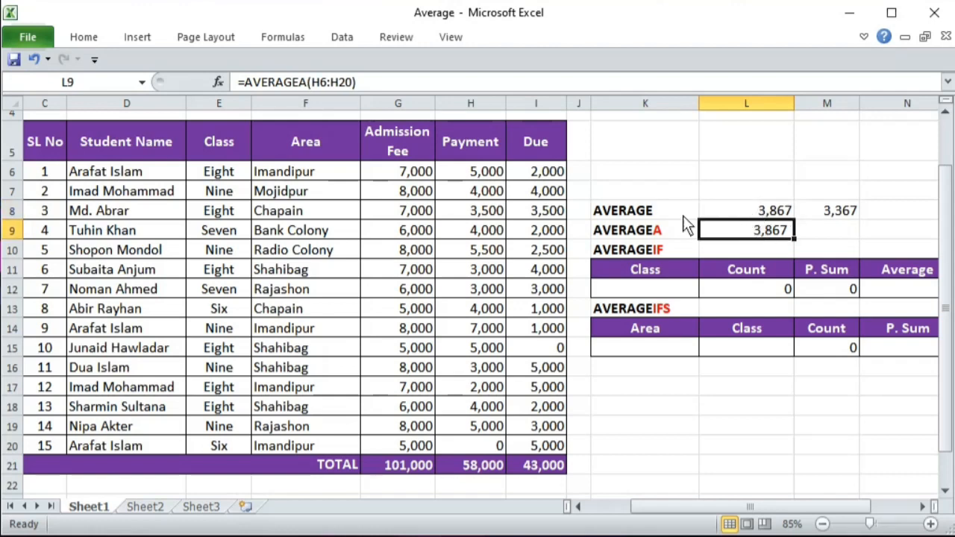
click(662, 209)
click(671, 235)
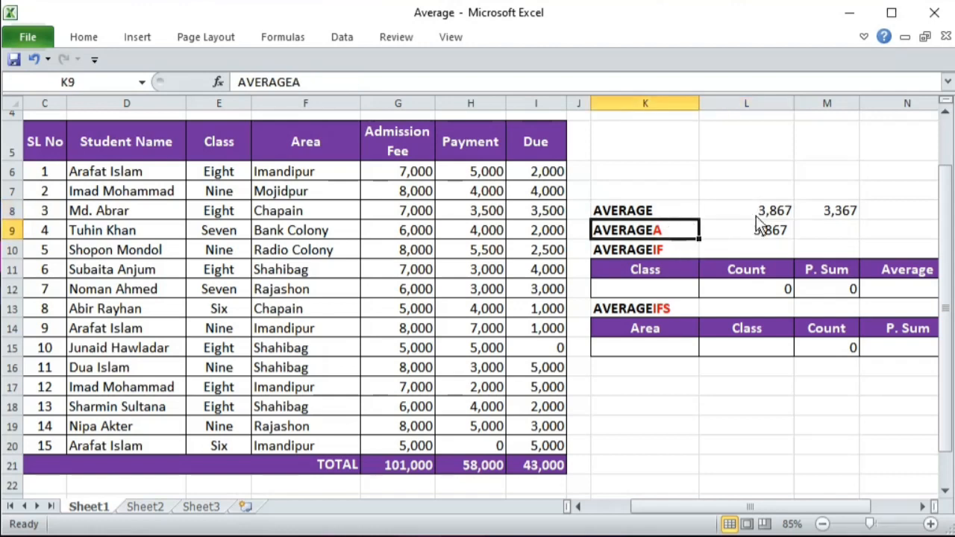
- Replace the last student's payment in cell H20 with the text x
drag(756, 215, 756, 231)
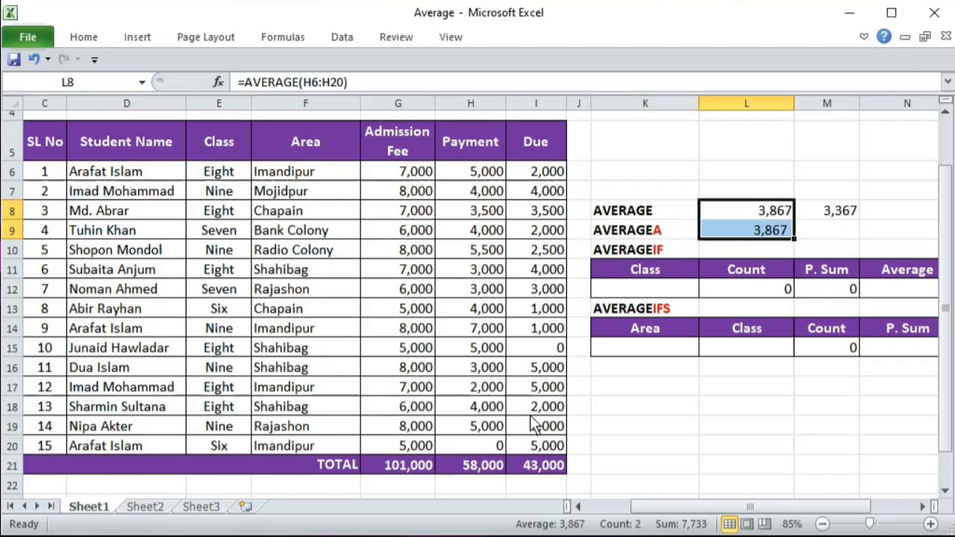
click(487, 445)
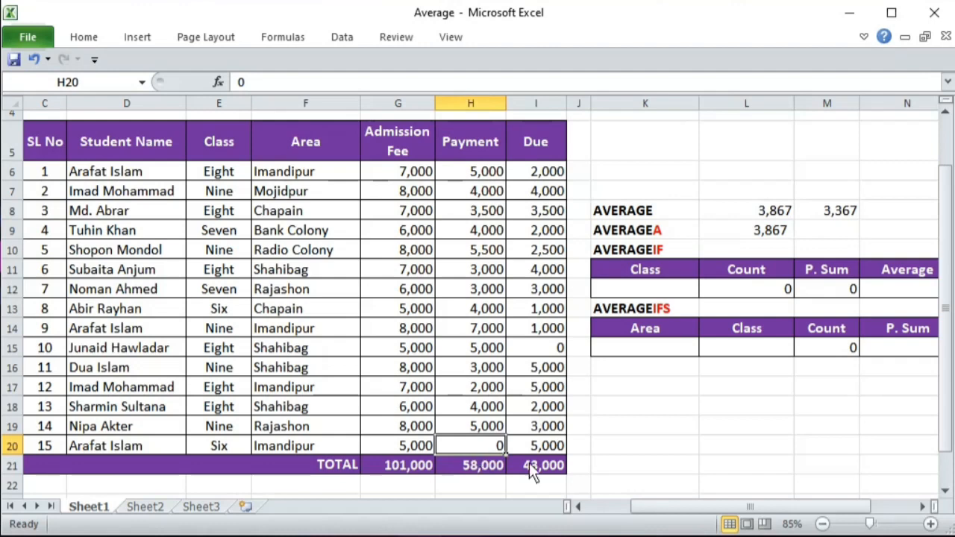
text(x)
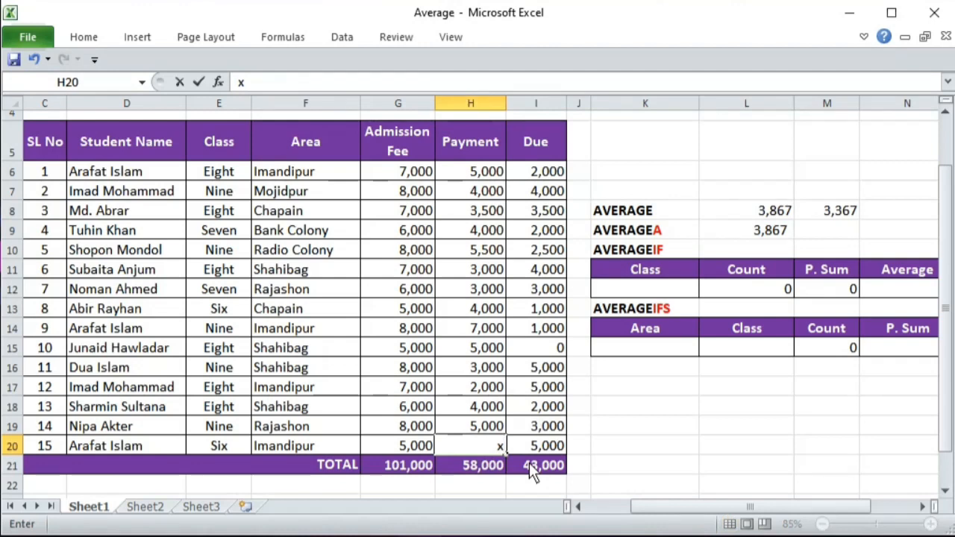
key(Right)
key(Left)
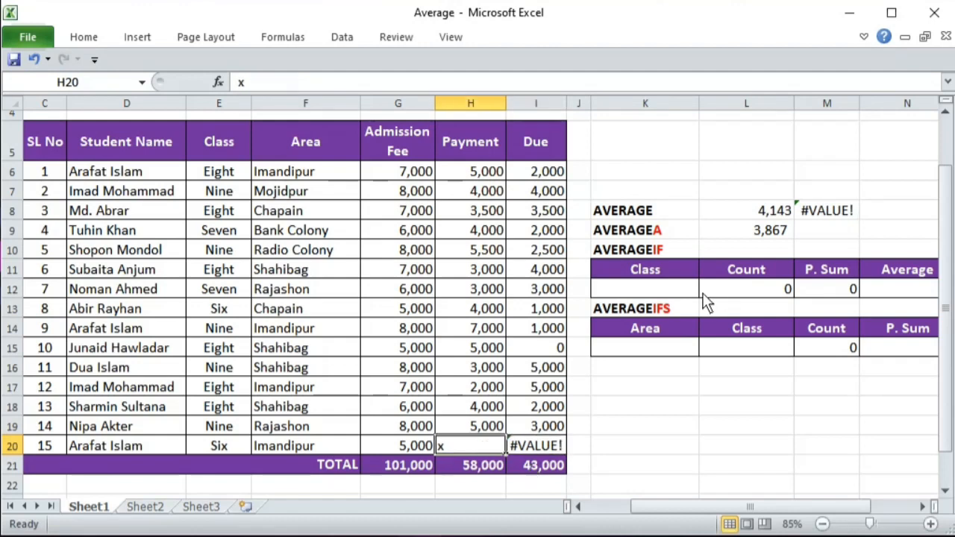
- Compare how AVERAGE in cell L8 and AVERAGEA in cell L9 treat the text entry in cell H20
click(745, 207)
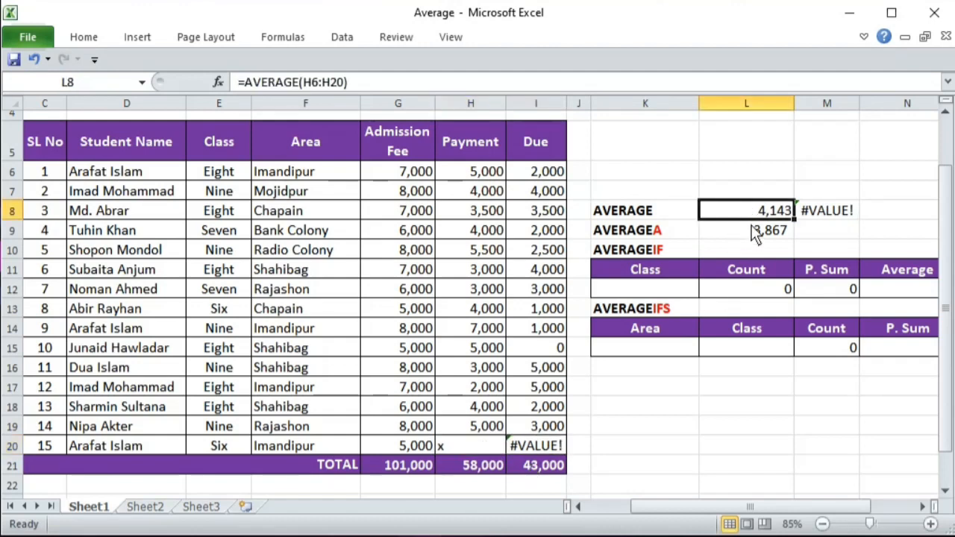
click(755, 231)
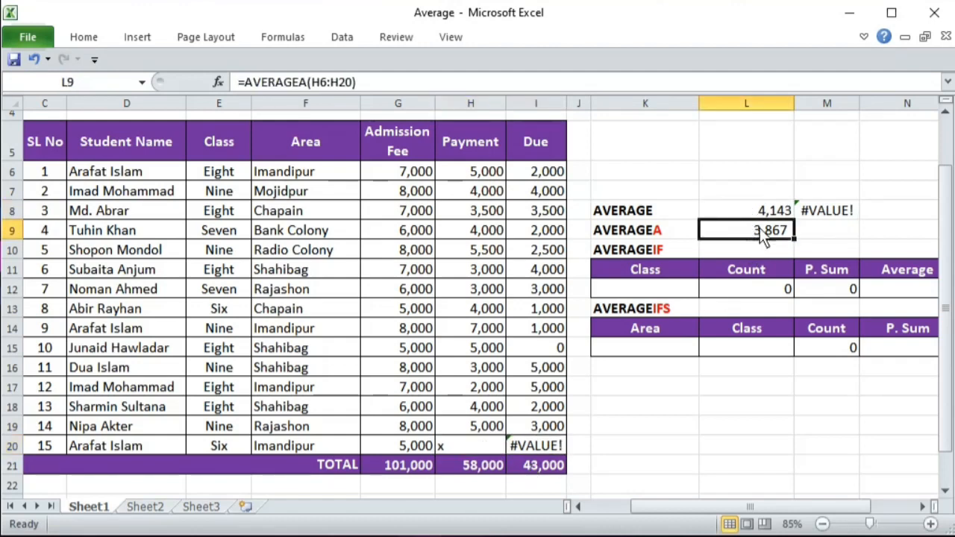
click(760, 212)
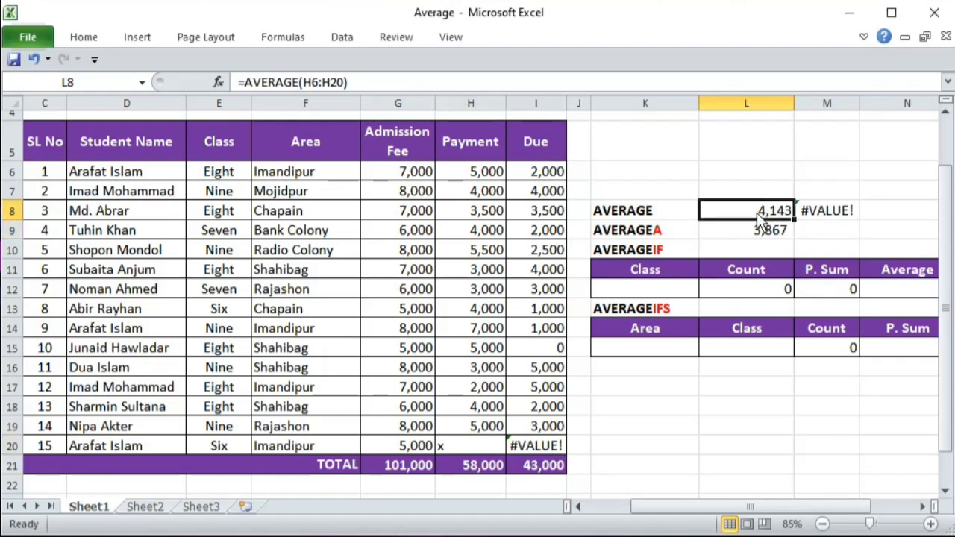
click(754, 228)
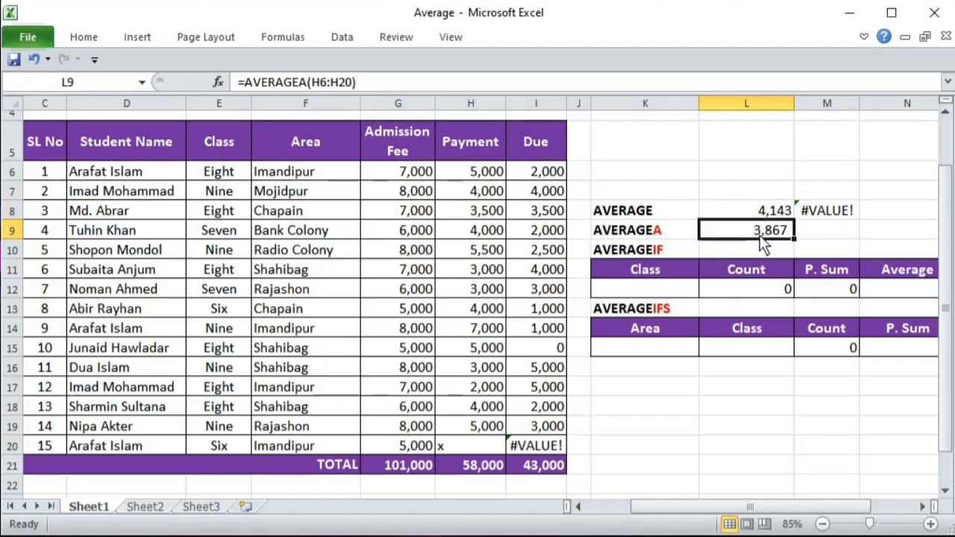
click(765, 211)
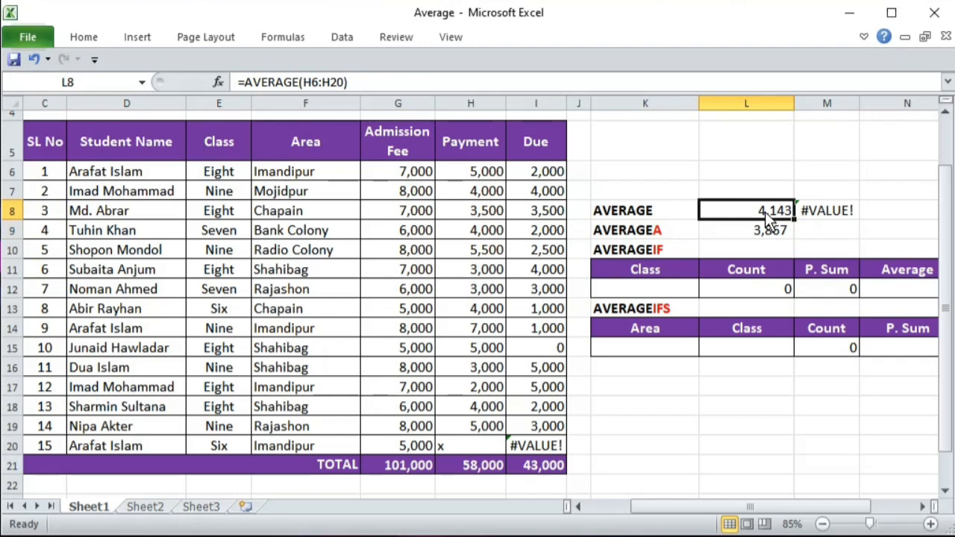
click(646, 234)
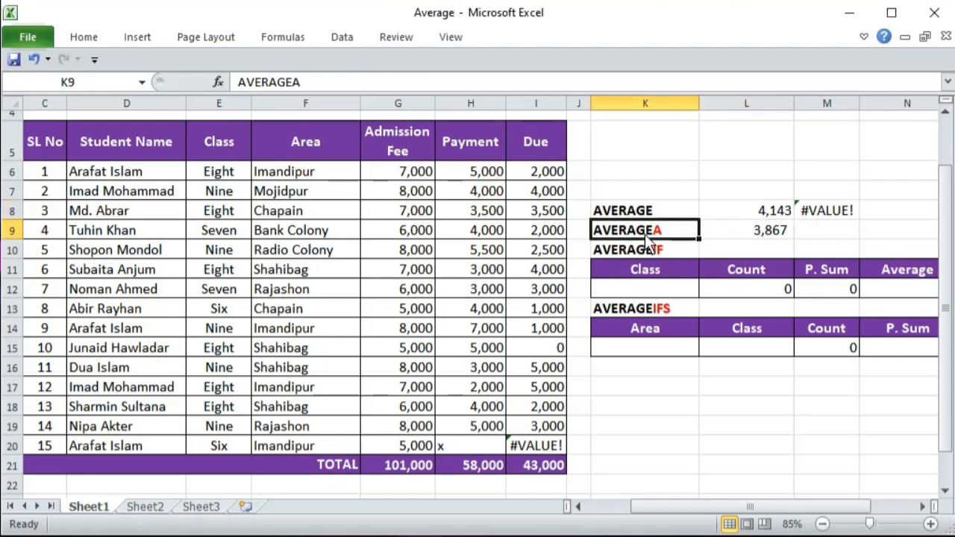
click(471, 447)
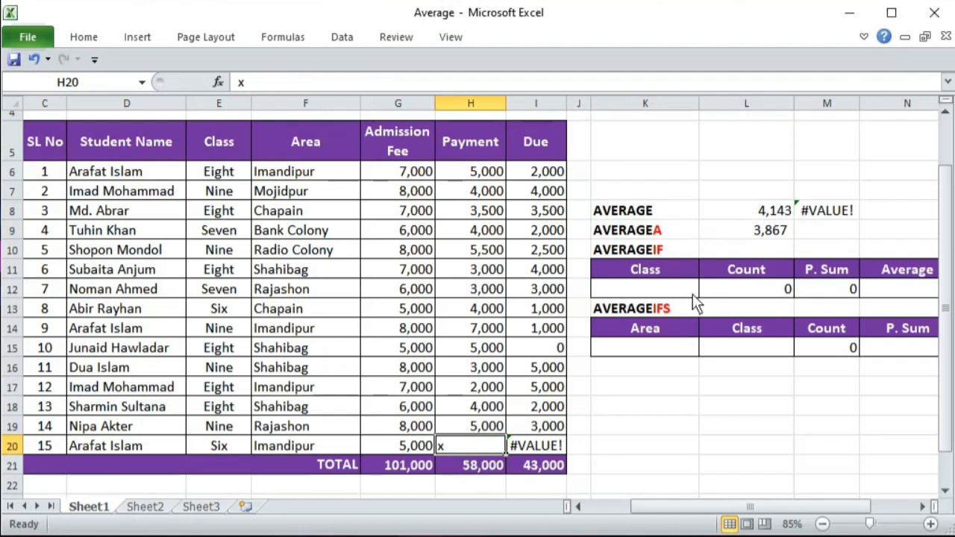
click(753, 232)
- Cross-check the AVERAGEA result manually in cell H23 with the formula =H21/15
scroll(487, 432, down, 1)
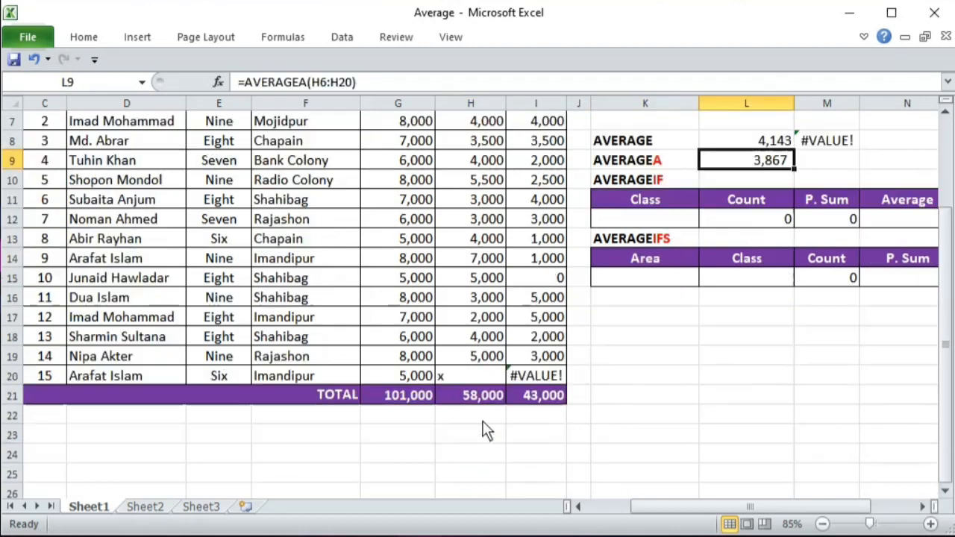
drag(44, 375, 57, 120)
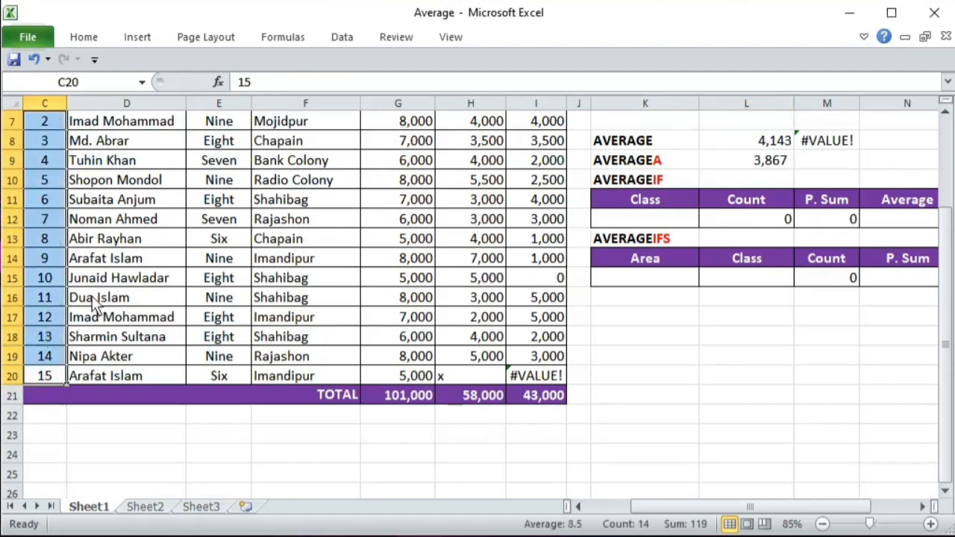
click(469, 435)
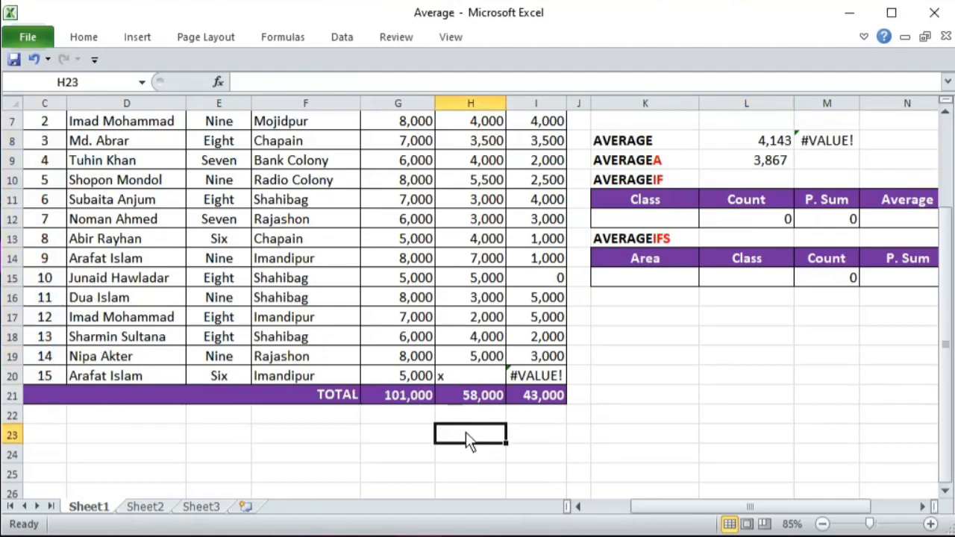
text(=)
click(481, 396)
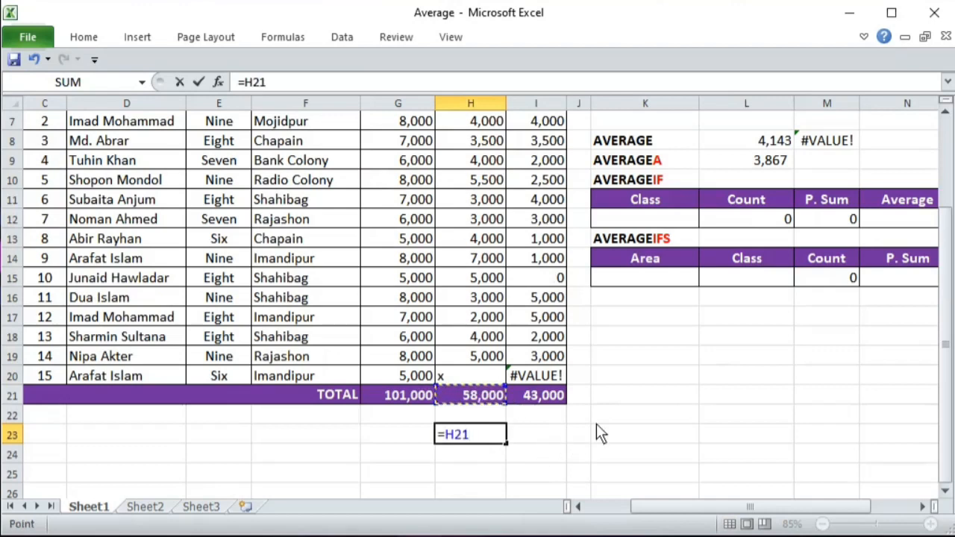
text(/)
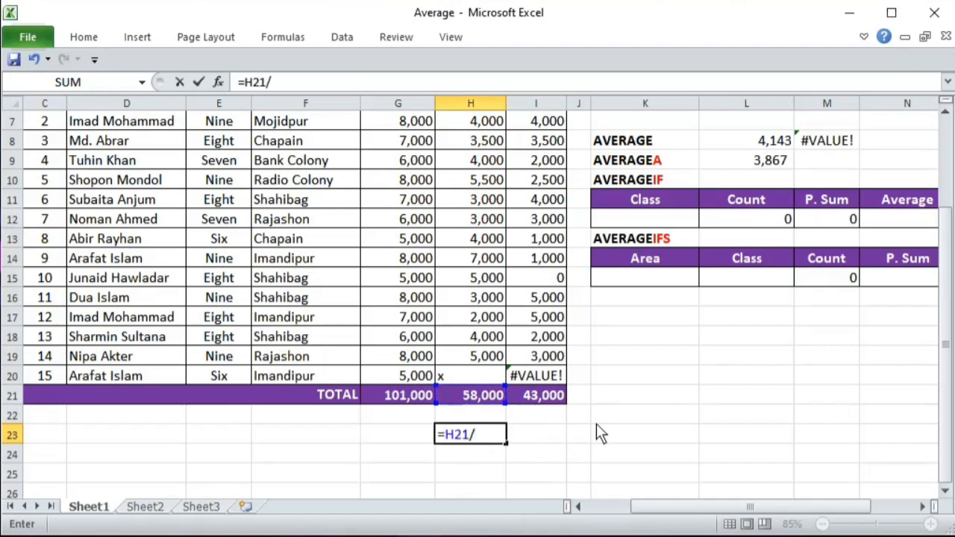
text(15)
key(Return)
click(479, 437)
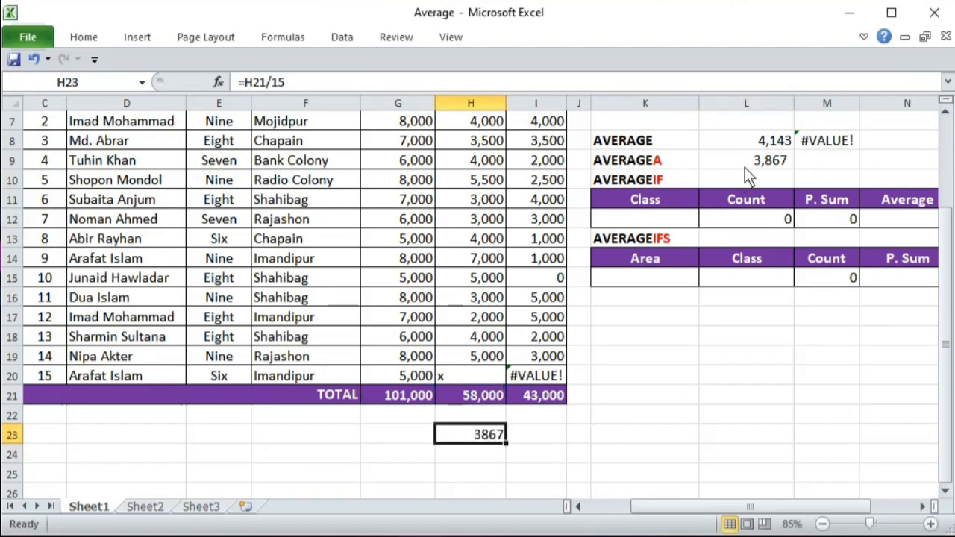
drag(631, 164, 764, 169)
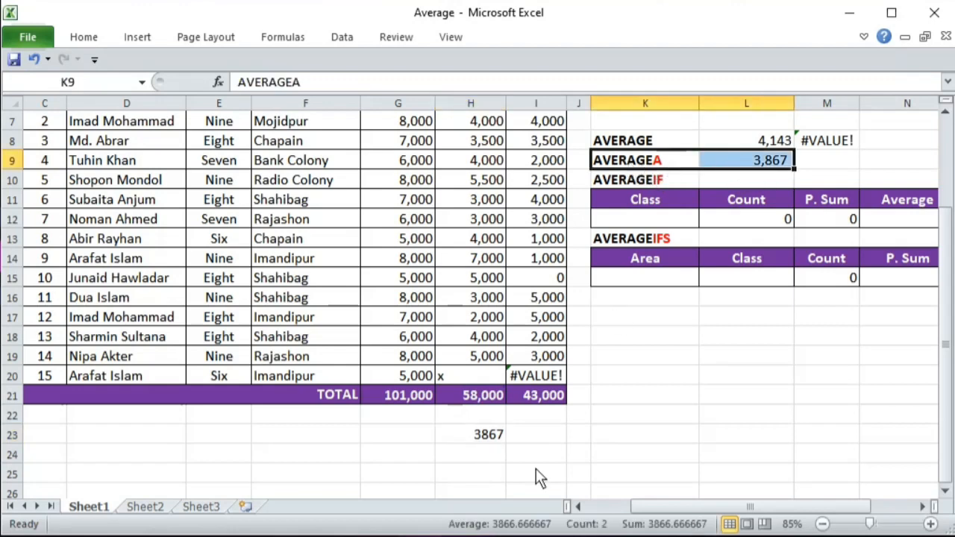
- Change the check formula in cell H23 to =H21/14 and compare it with the AVERAGE result in cell L8
click(474, 439)
double_click(473, 439)
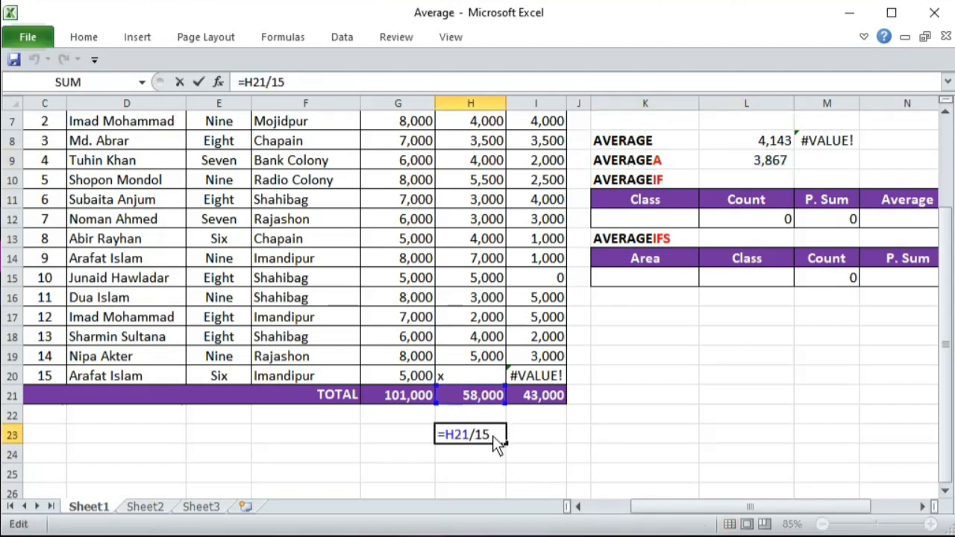
key(BackSpace)
text(4)
key(Return)
click(493, 442)
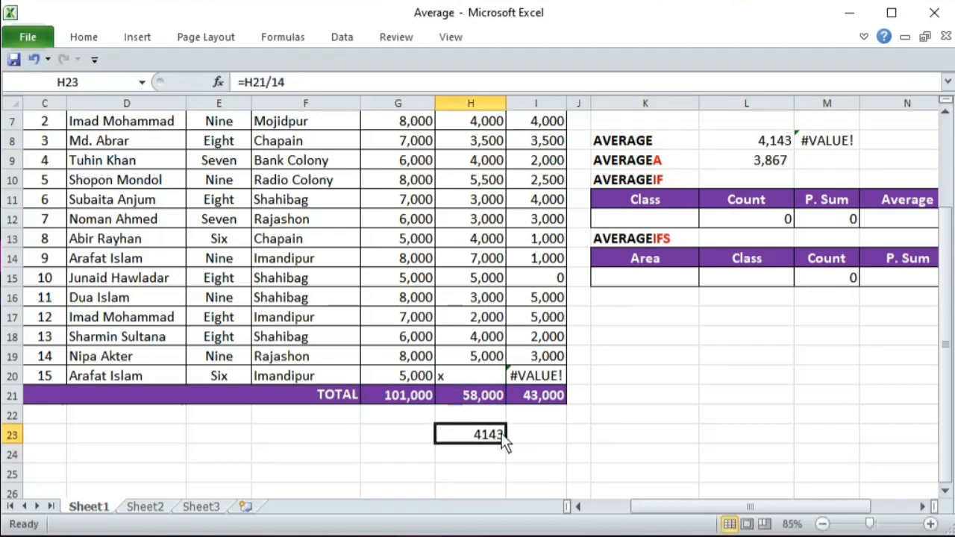
click(767, 146)
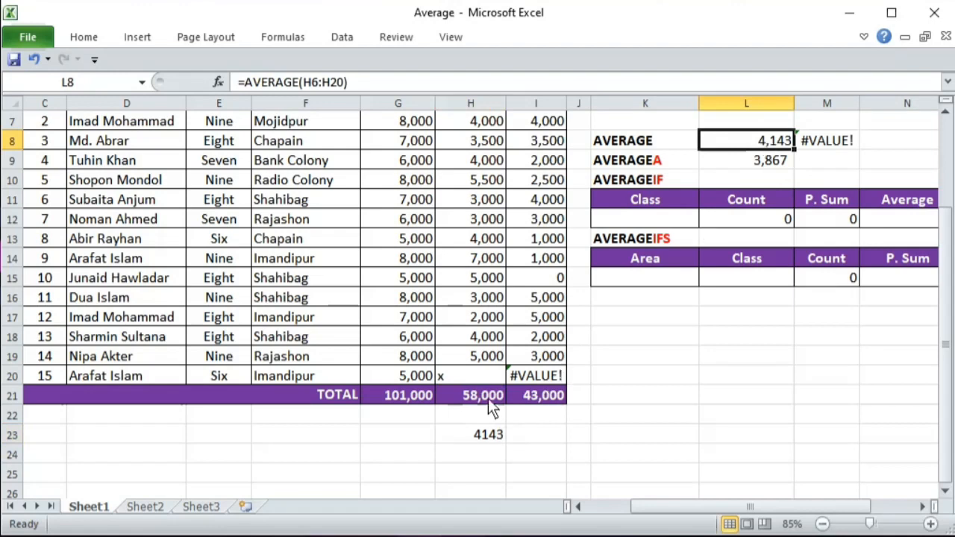
- Examine the text entry in payment cell H20 in relation to the AVERAGE and AVERAGEA rows
click(478, 378)
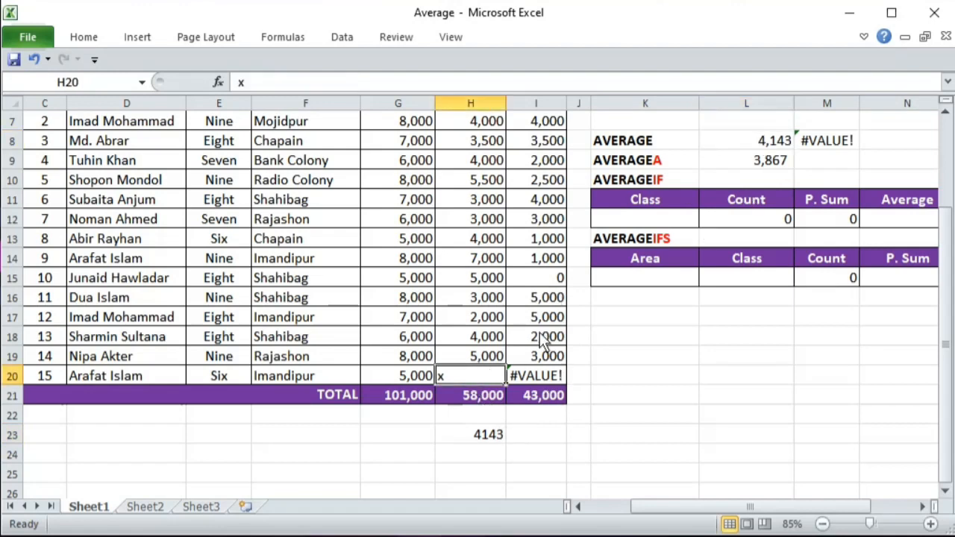
click(663, 142)
click(456, 377)
ctrl+scroll(470, 375, up, 3)
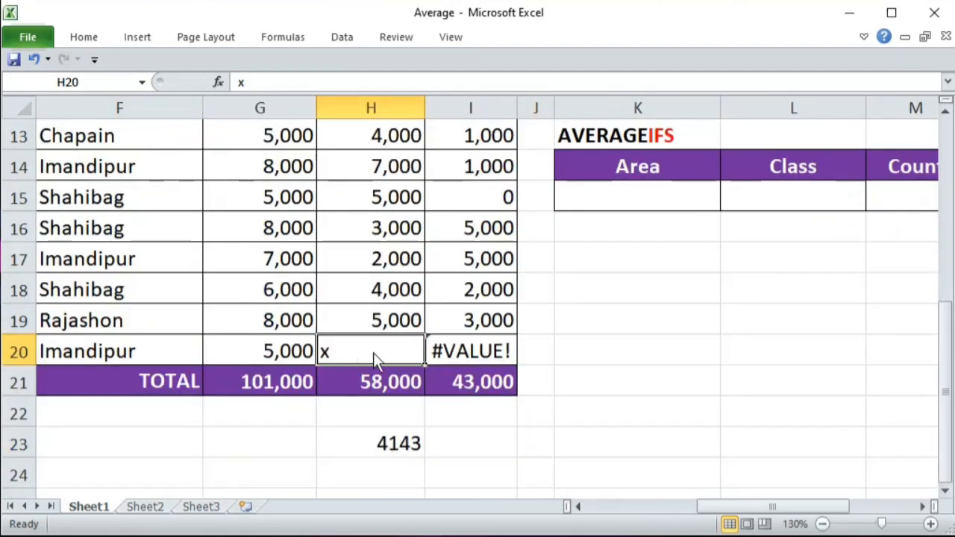
ctrl+scroll(682, 320, down, 2)
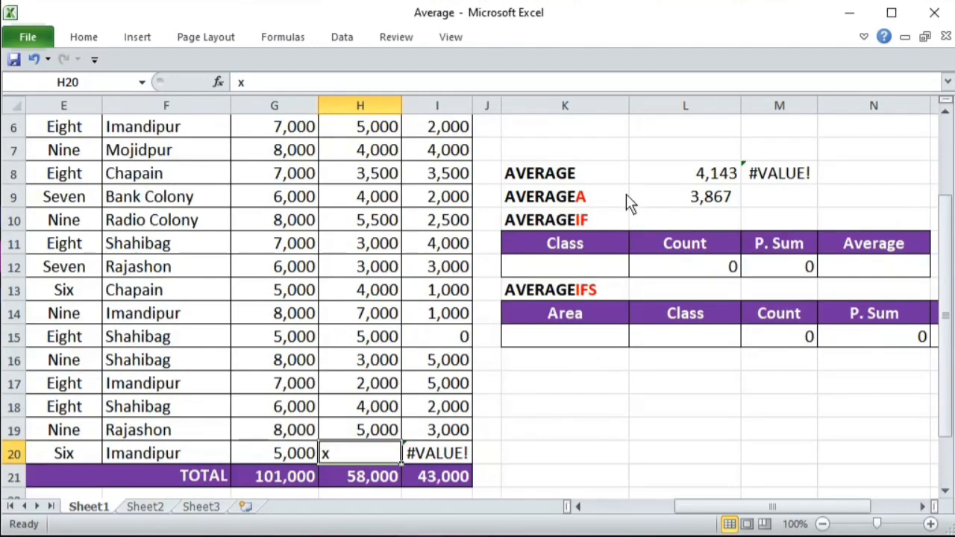
click(626, 196)
scroll(388, 318, down, 2)
click(355, 317)
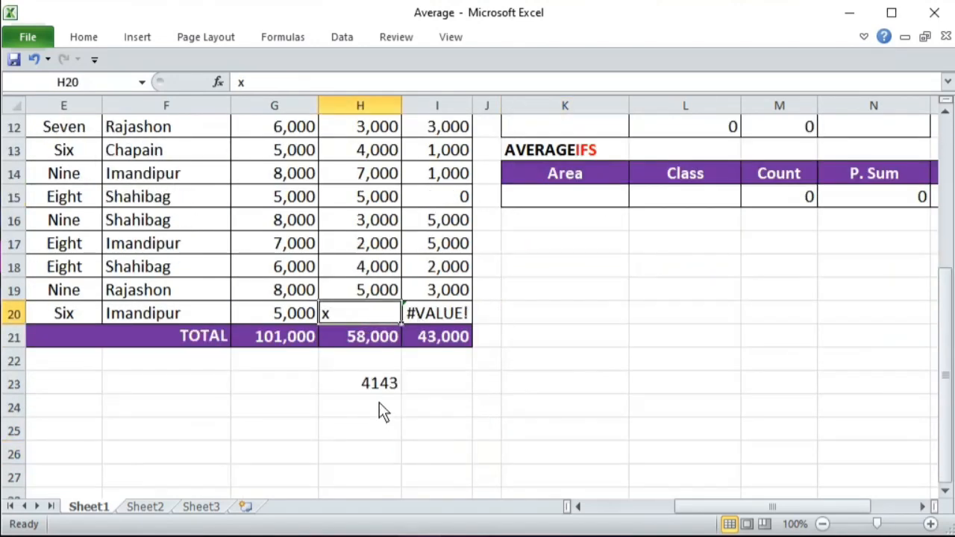
- Clear the manual check formula from cell H23 and the formula from cell M8
click(368, 385)
key(Delete)
scroll(592, 416, up, 3)
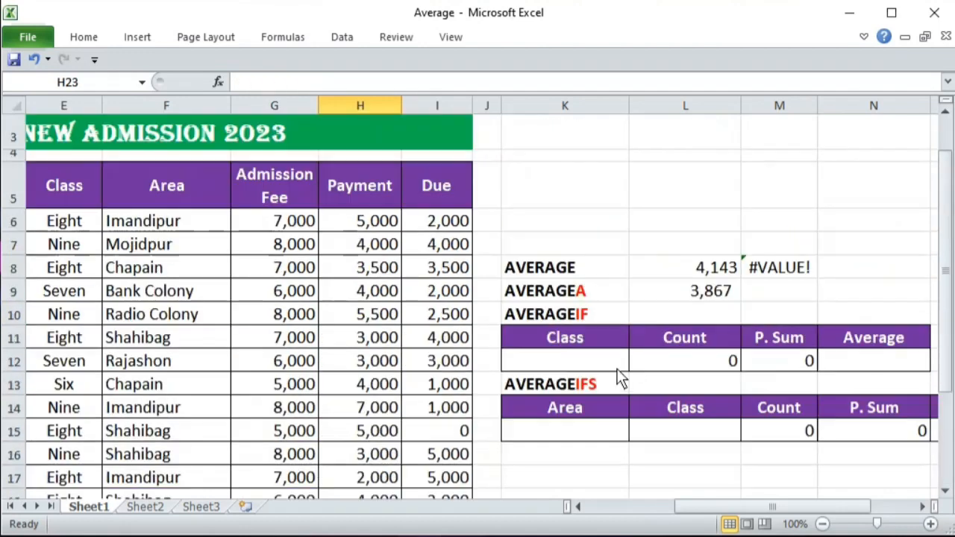
click(694, 298)
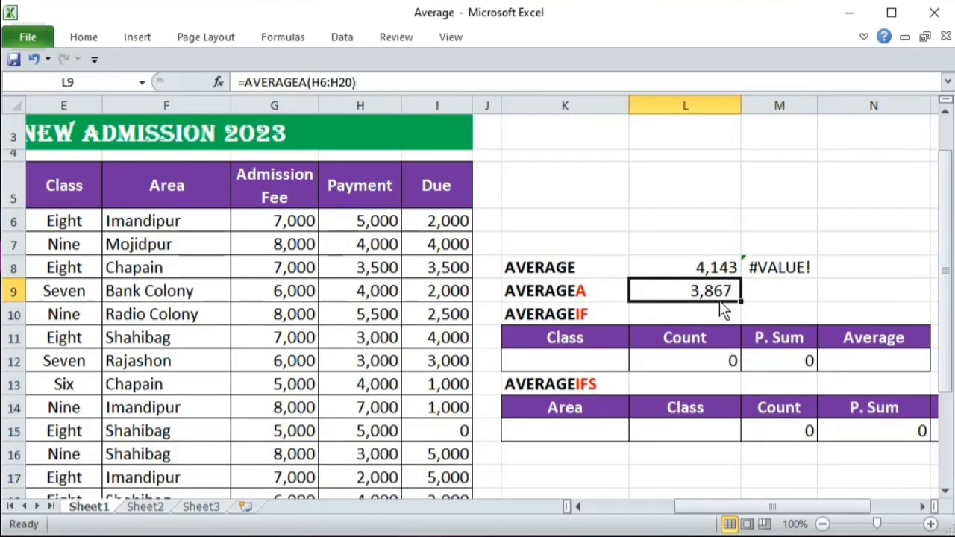
click(787, 271)
key(Delete)
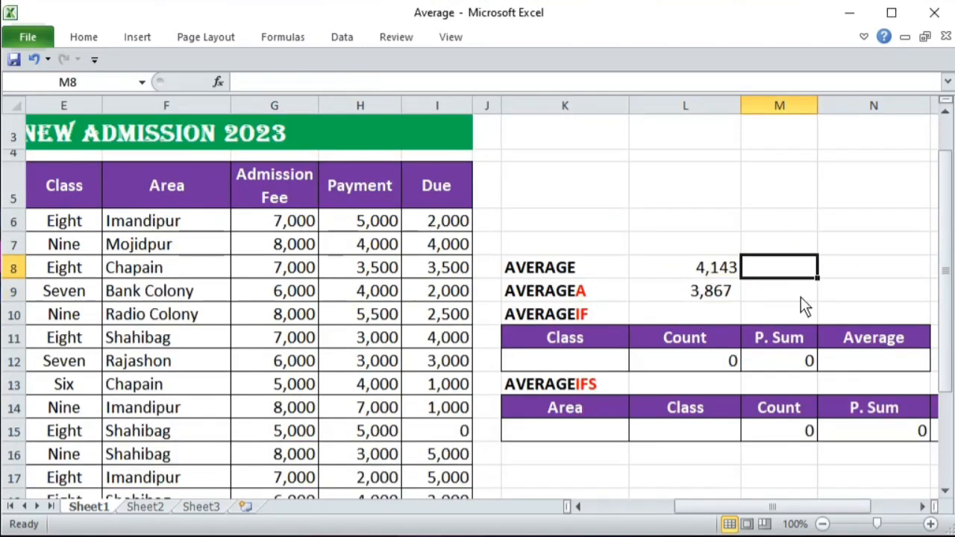
key(Down)
key(Left)
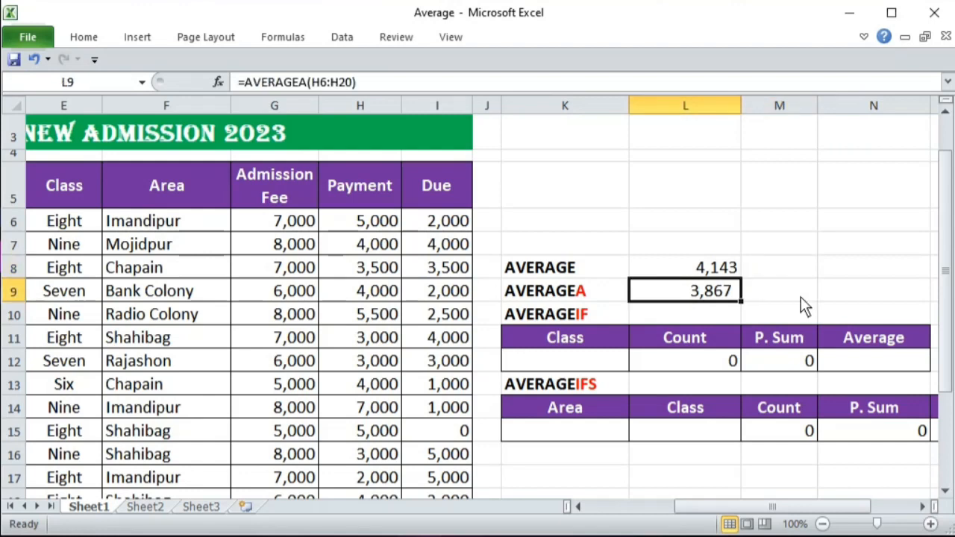
key(Down)
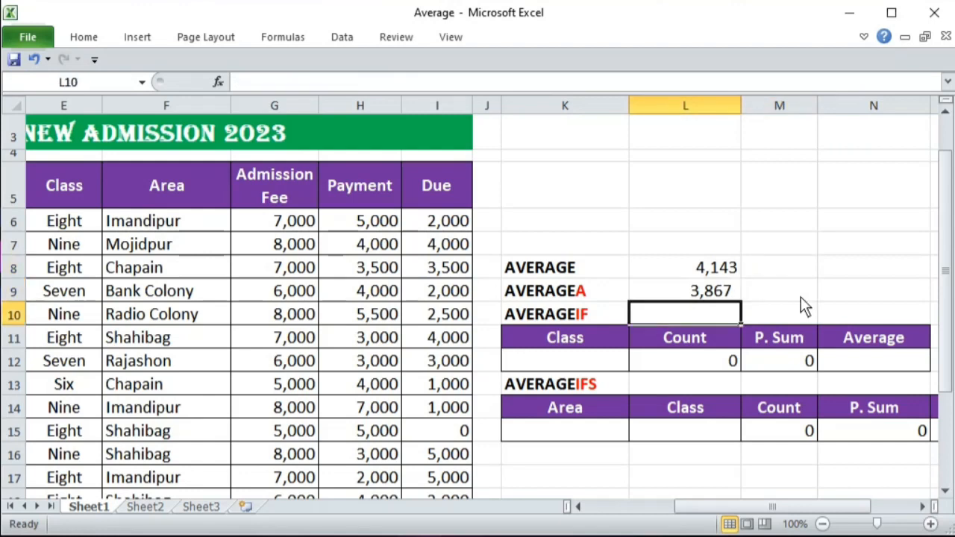
scroll(716, 247, down, 1)
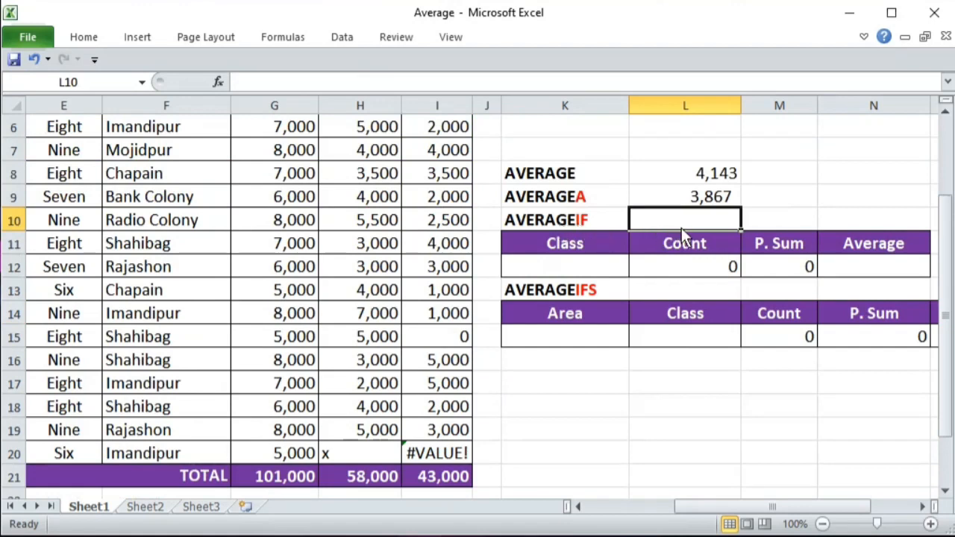
click(685, 206)
click(806, 199)
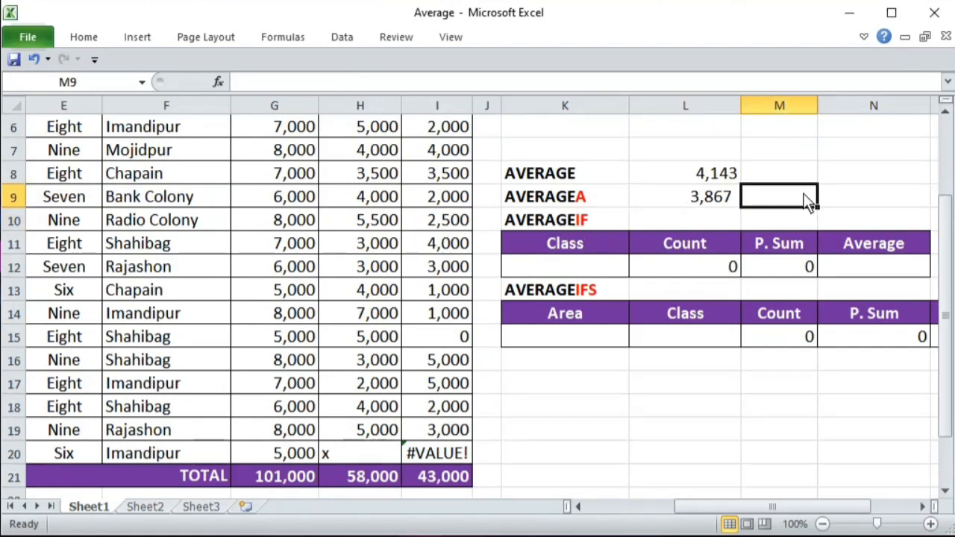
click(718, 180)
- Enter =AVERAGE(E6:E20) in cell M8 to test AVERAGE on the text entries of the Class column
click(771, 175)
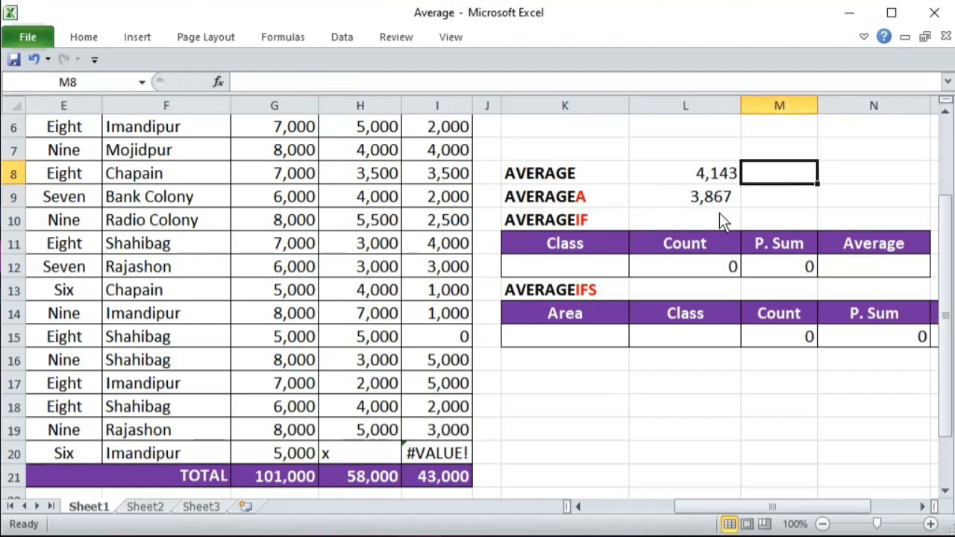
text(=a)
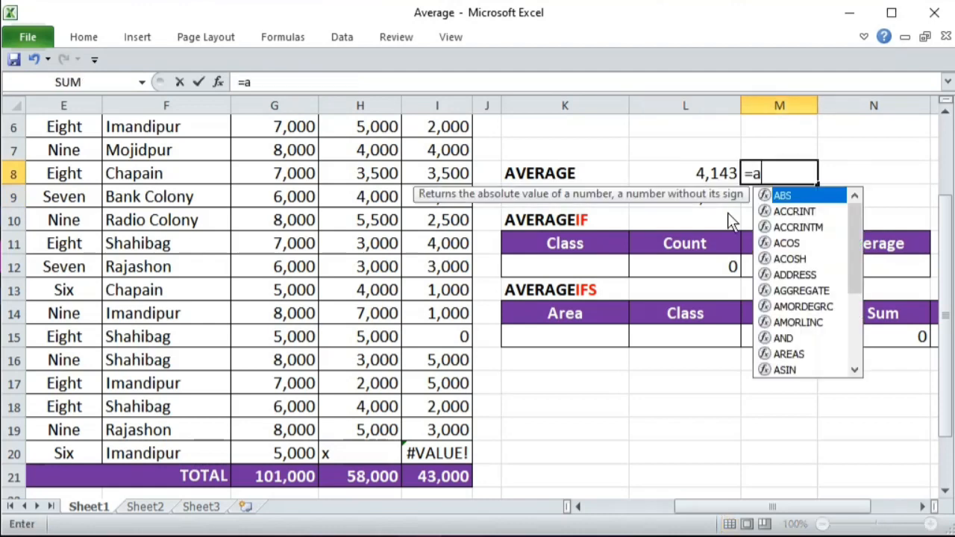
text(verage)
key(Tab)
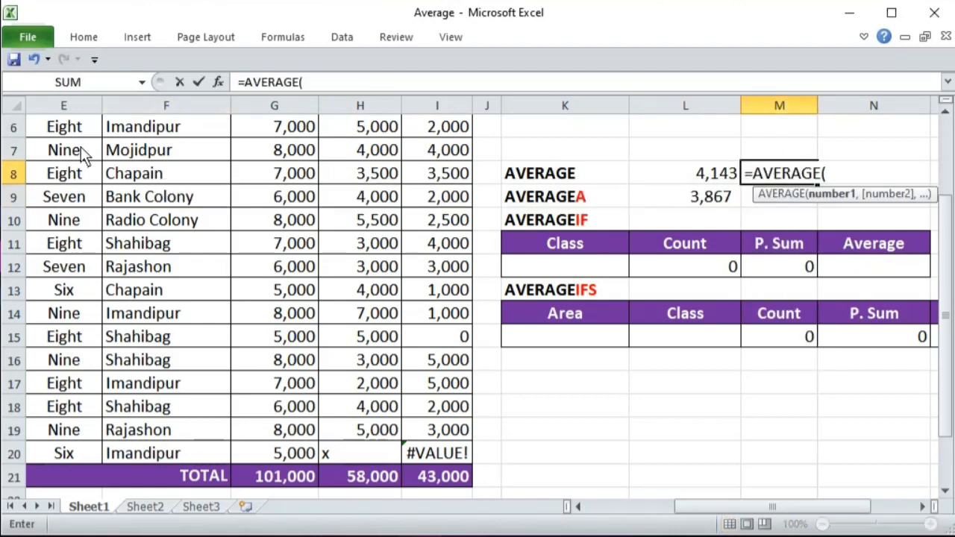
scroll(205, 222, up, 2)
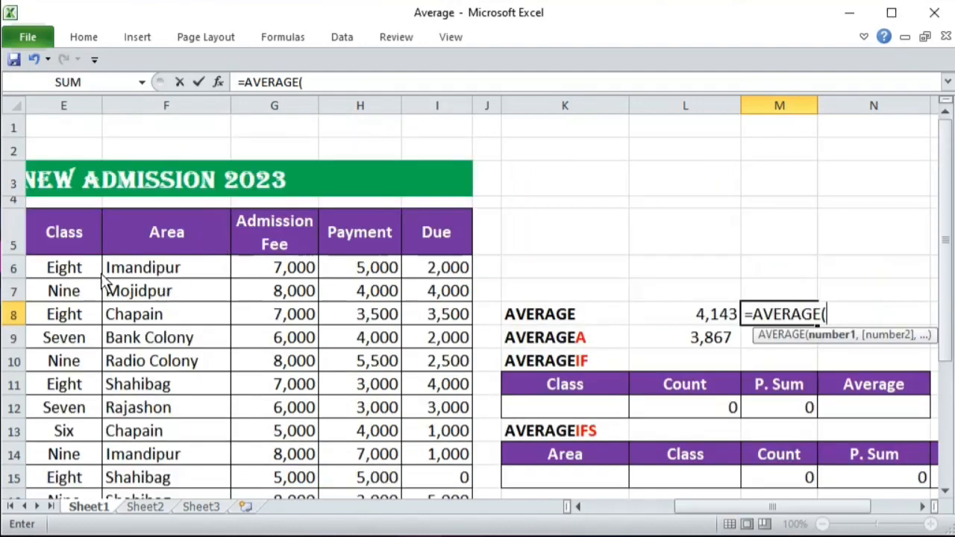
drag(74, 273, 85, 432)
text())
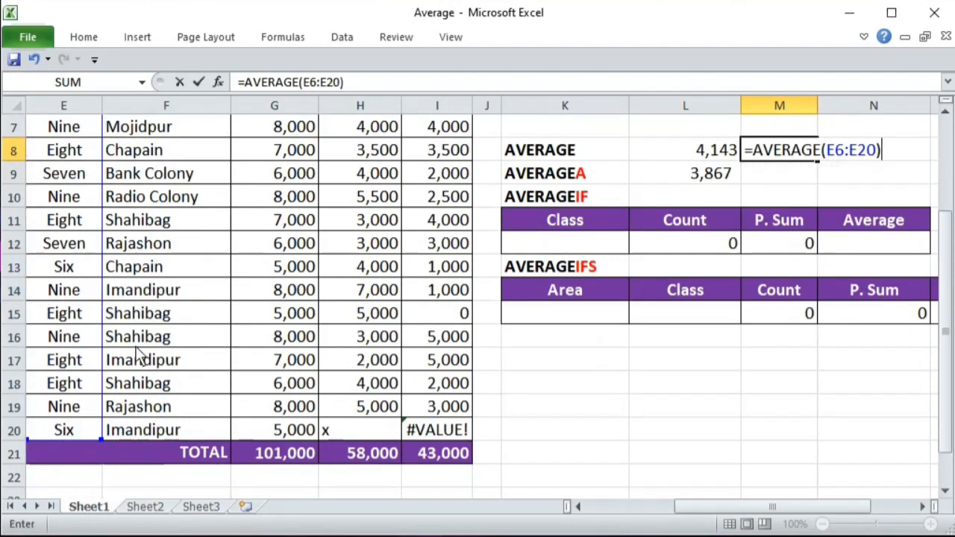
key(Return)
key(Up)
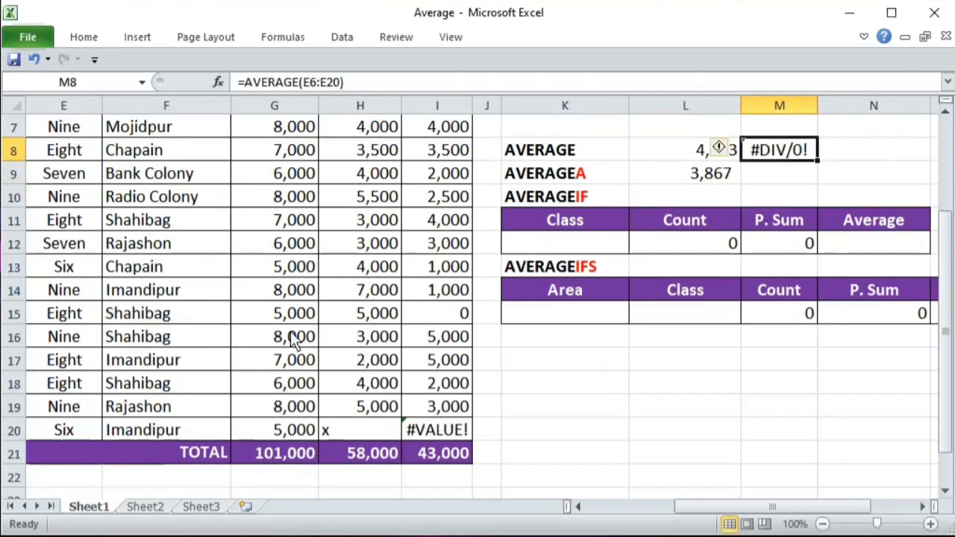
- Enter =AVERAGEA(E6:E20) in cell M9 to test AVERAGEA on the same Class column entries
click(786, 172)
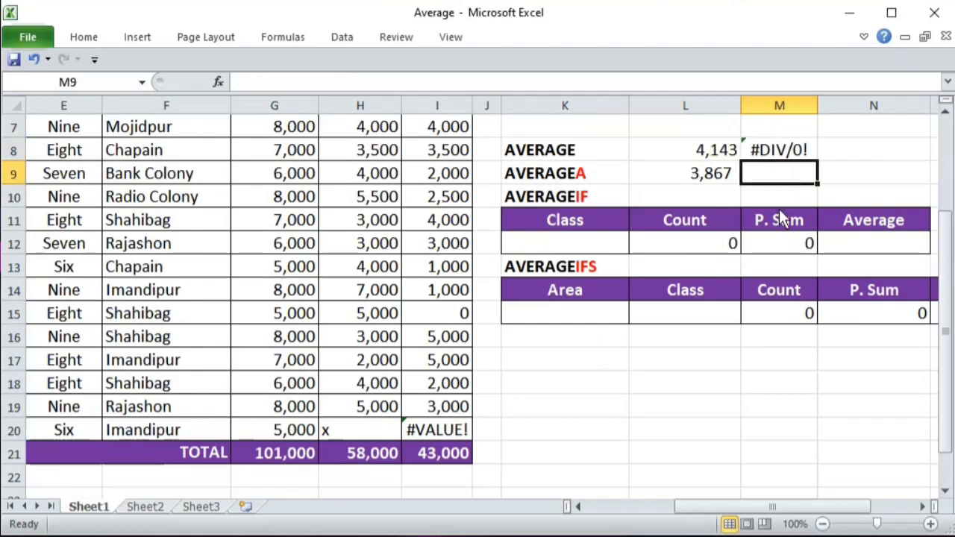
text(=average()
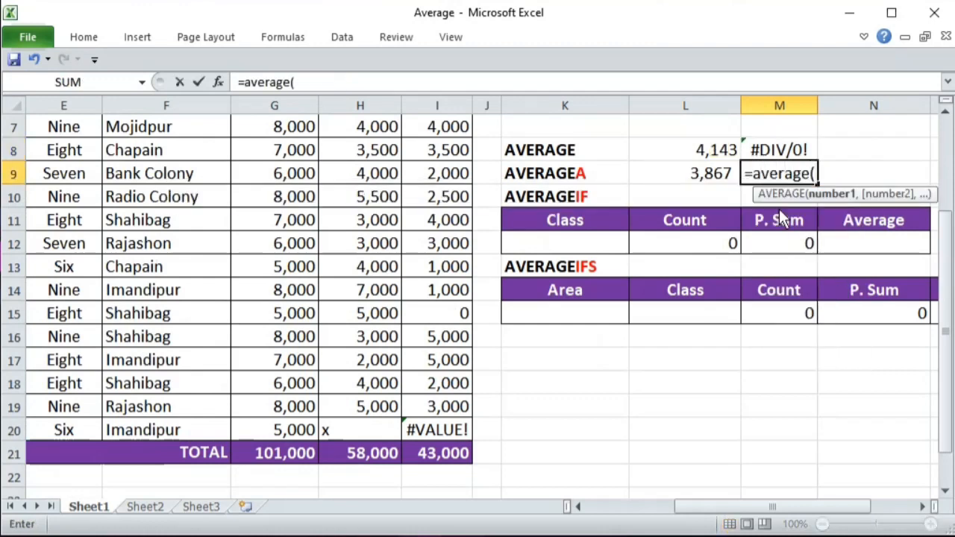
key(BackSpace)
text(a)
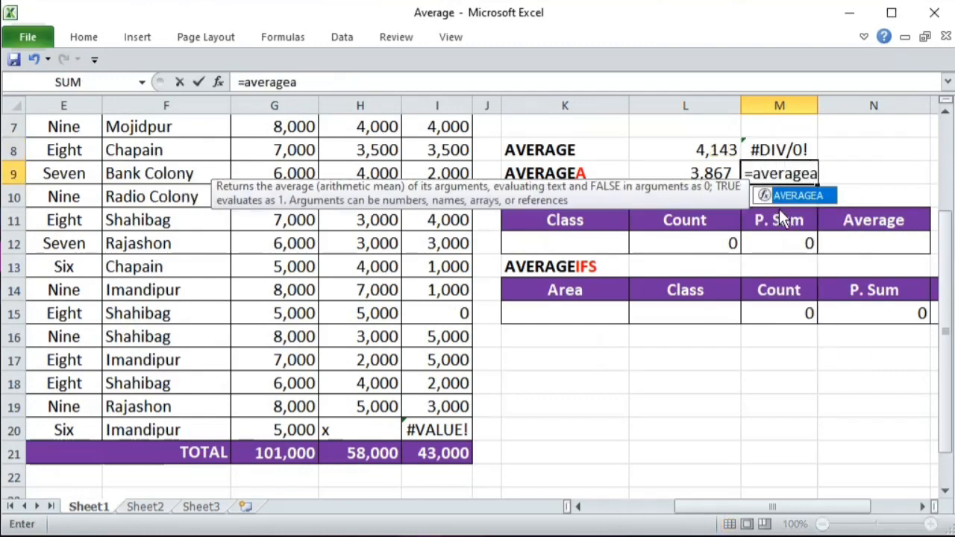
key(Tab)
scroll(72, 90, up, 1)
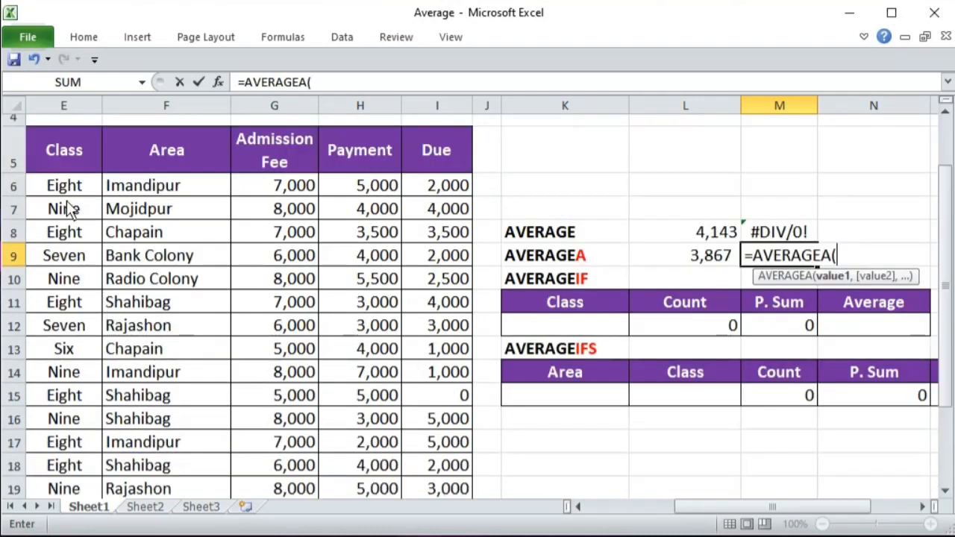
drag(68, 66, 75, 429)
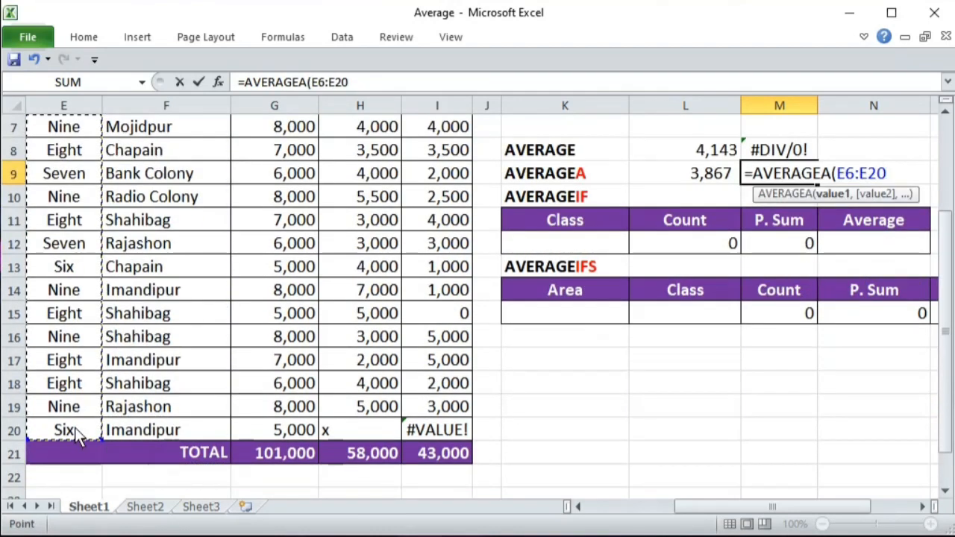
text())
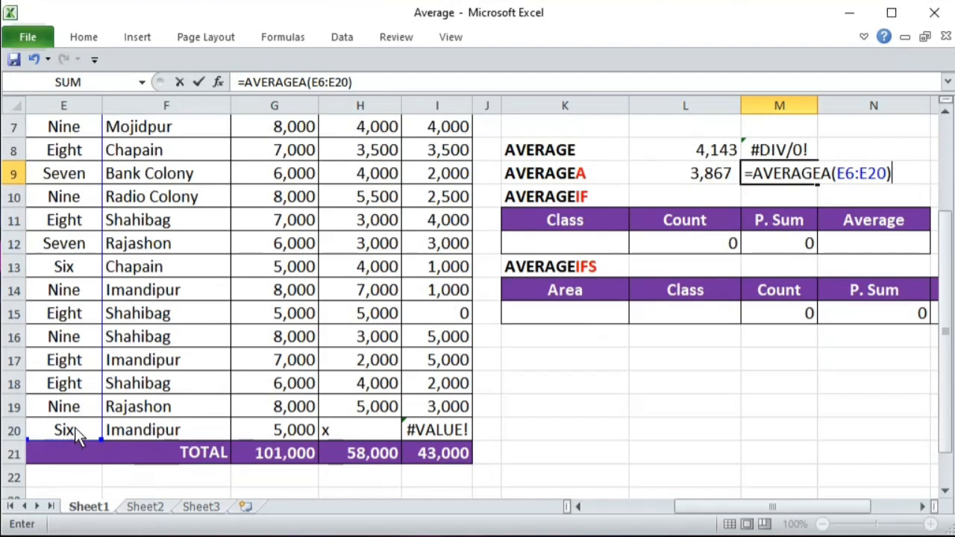
key(Return)
key(Up)
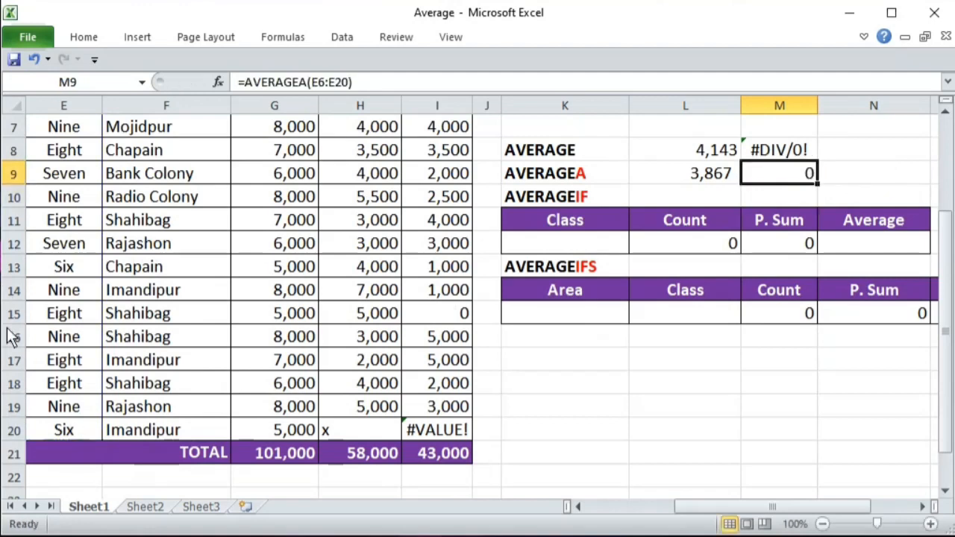
- Examine the text entries in the Class column against the AVERAGEA test result in cell M9
scroll(45, 328, up, 1)
click(64, 192)
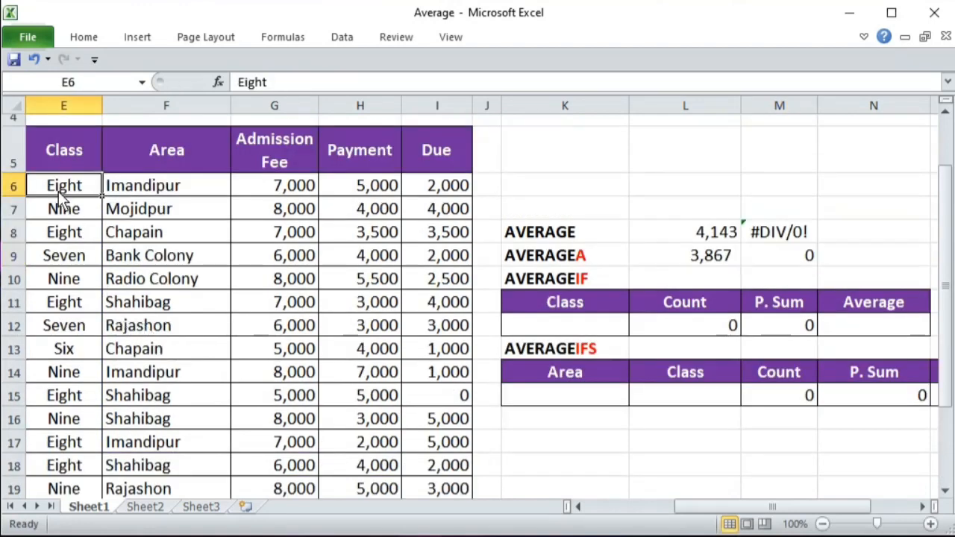
key(Down)
key(Down)
scroll(102, 303, down, 1)
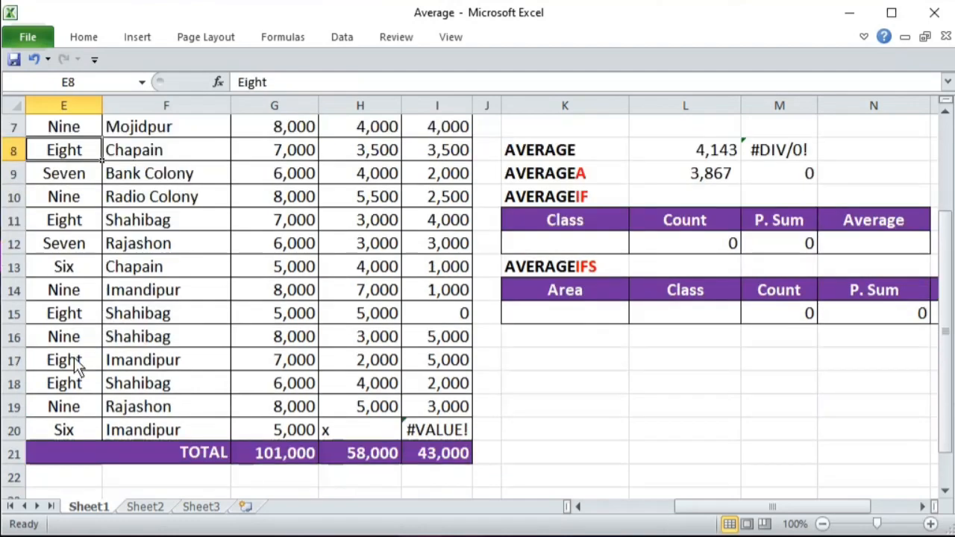
click(65, 429)
click(68, 393)
click(68, 407)
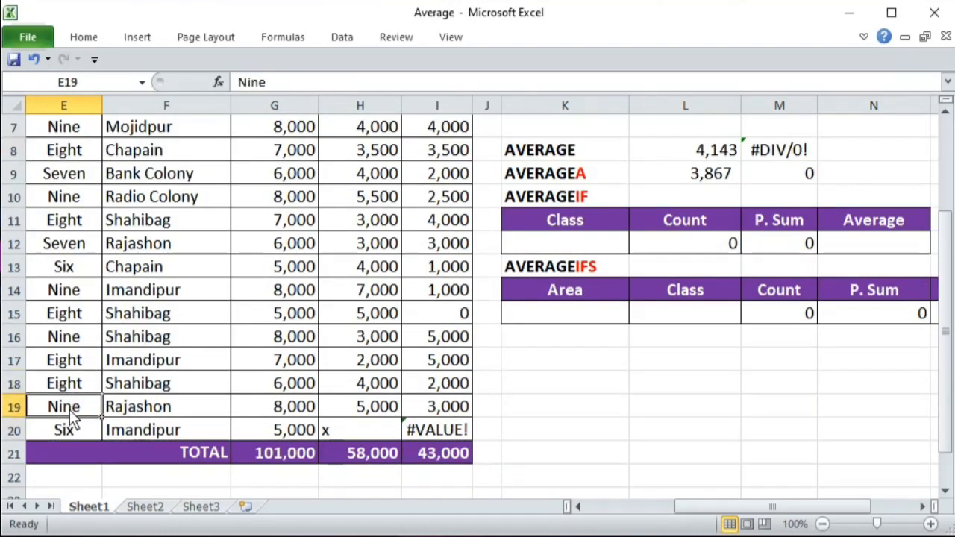
scroll(79, 358, up, 2)
click(75, 290)
click(783, 340)
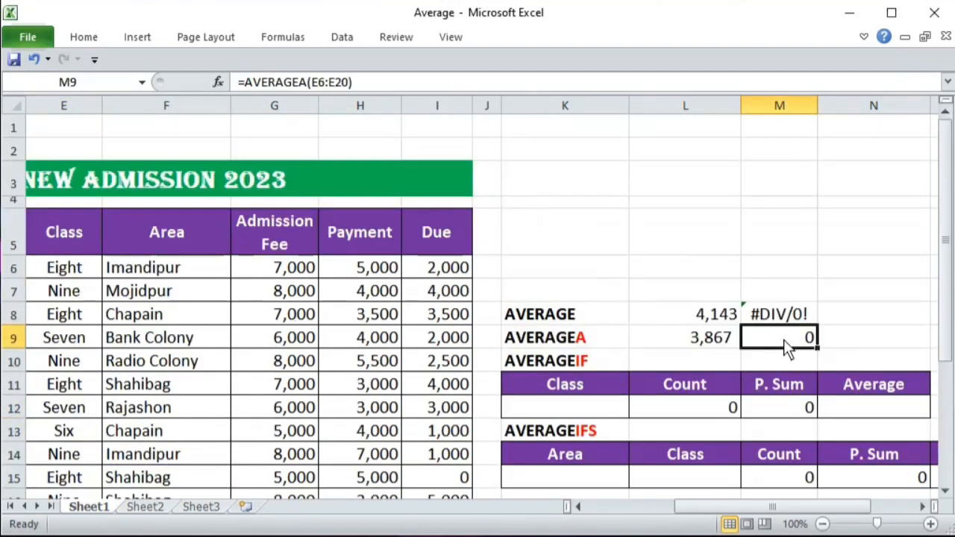
- Clear the AVERAGE and AVERAGEA test formulas from cells M8 and M9
key(Up)
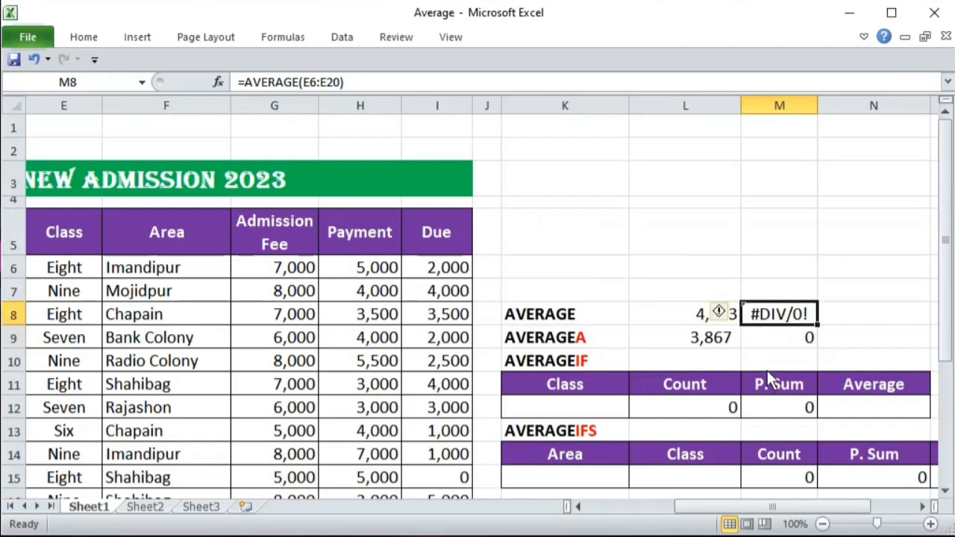
key(Delete)
key(Down)
key(Delete)
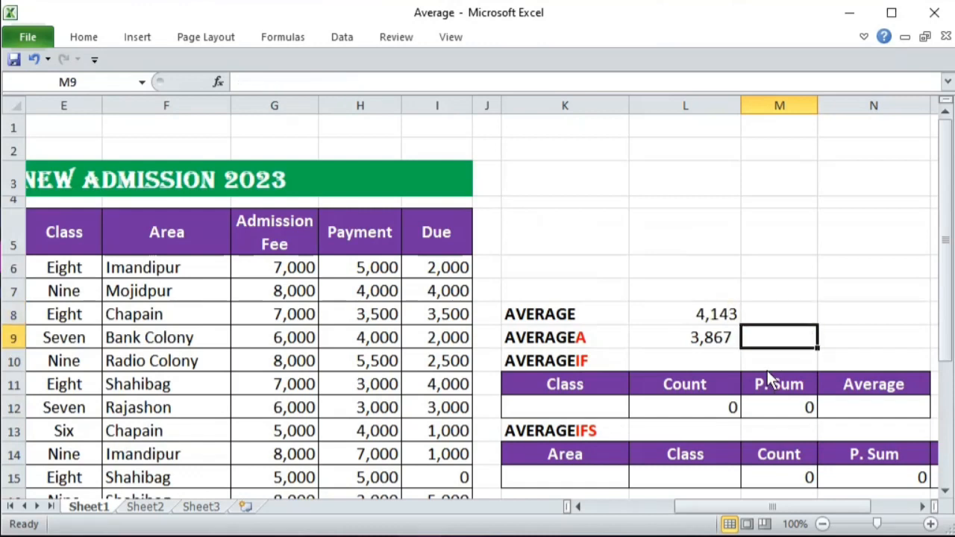
- Highlight the Area text entries F6:F20 as an example of data relevant to the AVERAGEA function
click(609, 337)
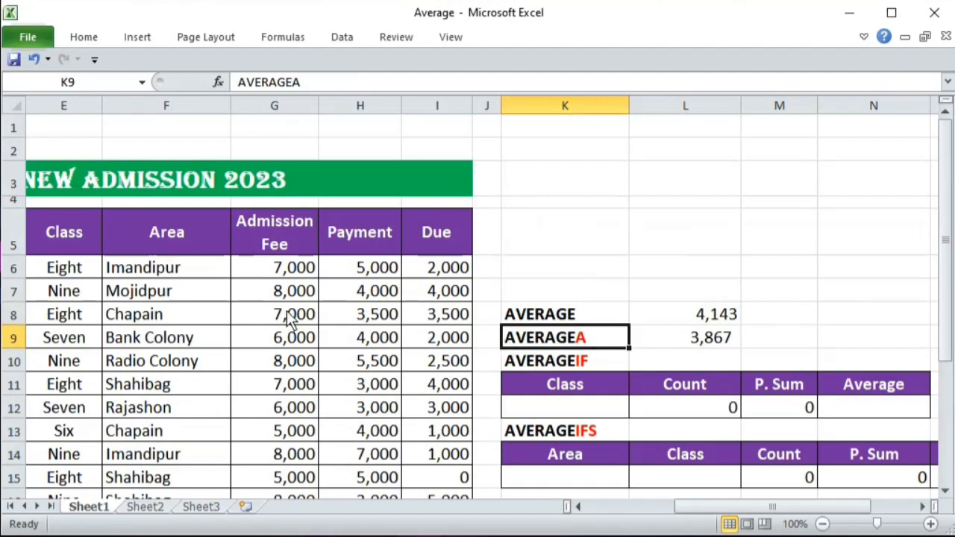
drag(175, 270, 183, 472)
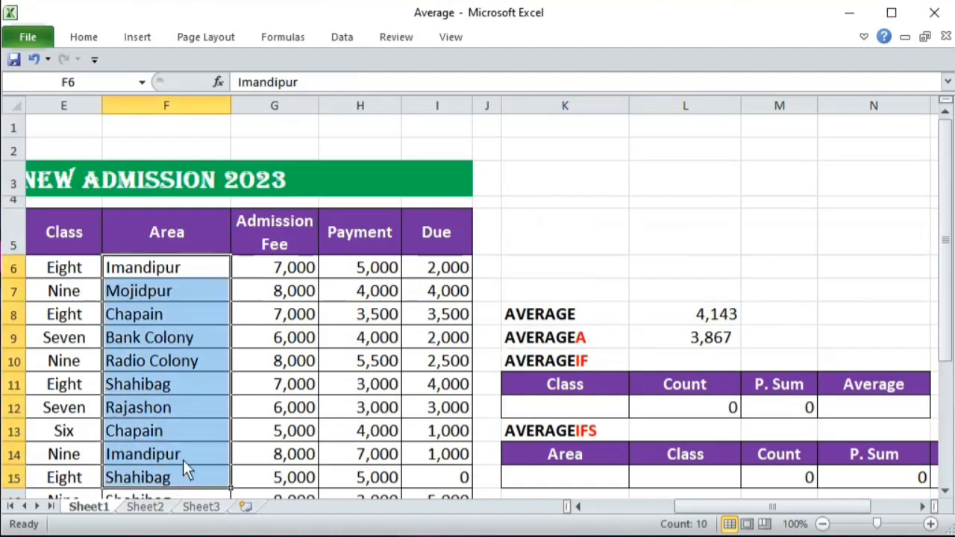
scroll(190, 418, down, 1)
scroll(209, 403, down, 2)
drag(207, 403, 202, 360)
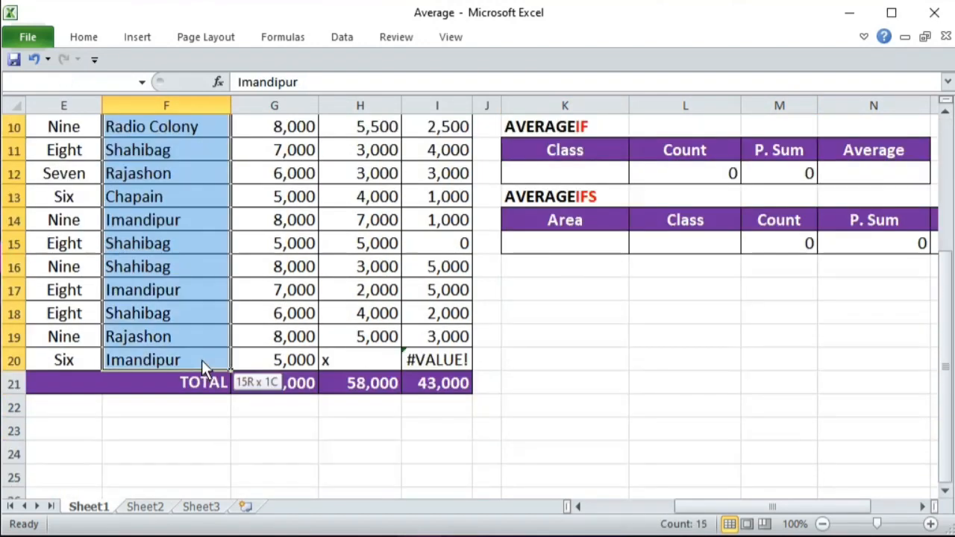
scroll(261, 351, up, 2)
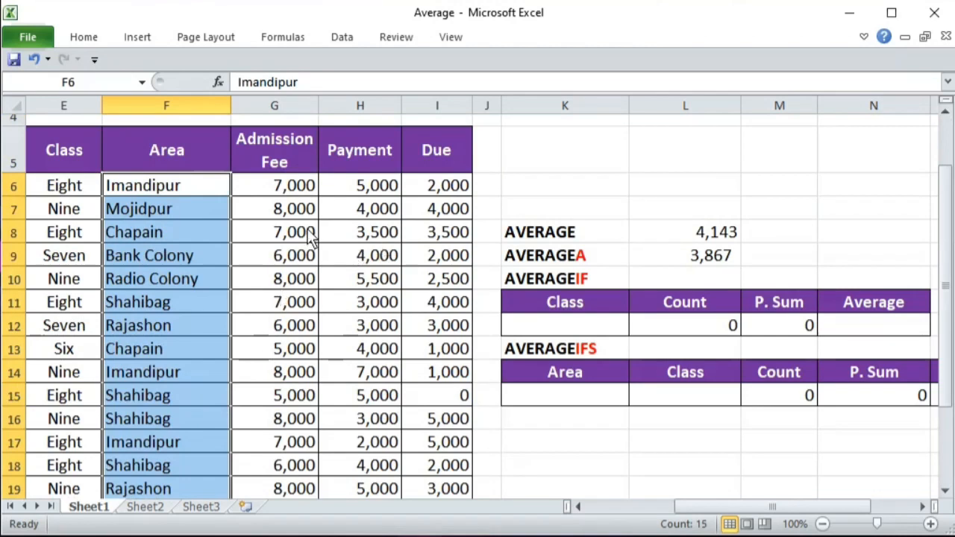
- Highlight the Admission Fee amounts G6:G20 as an example of numeric data for the AVERAGE function
click(302, 192)
click(573, 235)
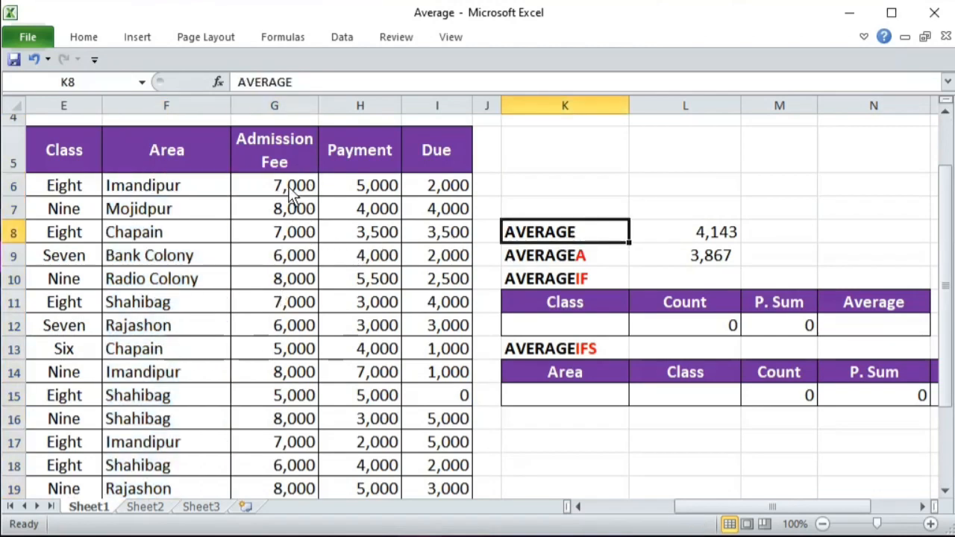
drag(291, 186, 282, 490)
scroll(318, 388, down, 2)
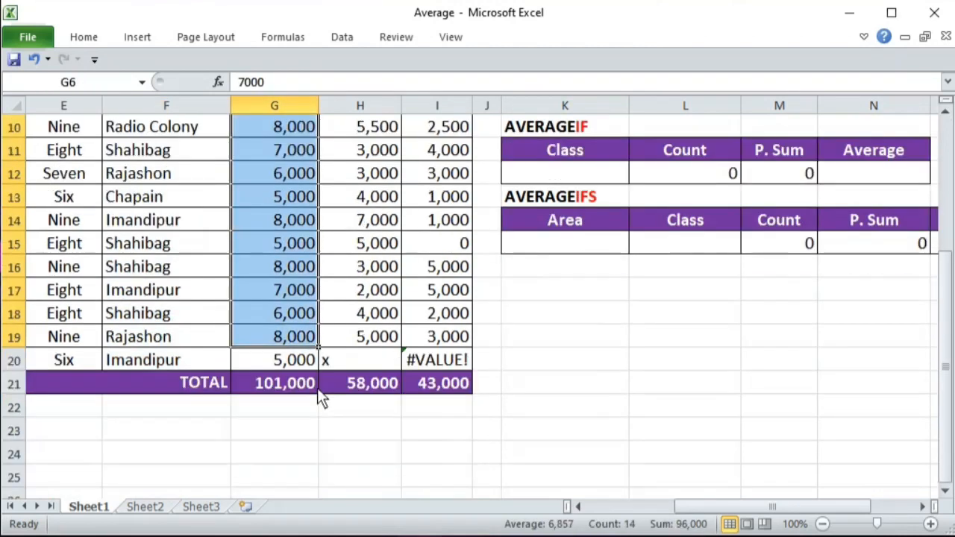
shift+click(301, 364)
scroll(355, 341, up, 1)
scroll(355, 344, up, 1)
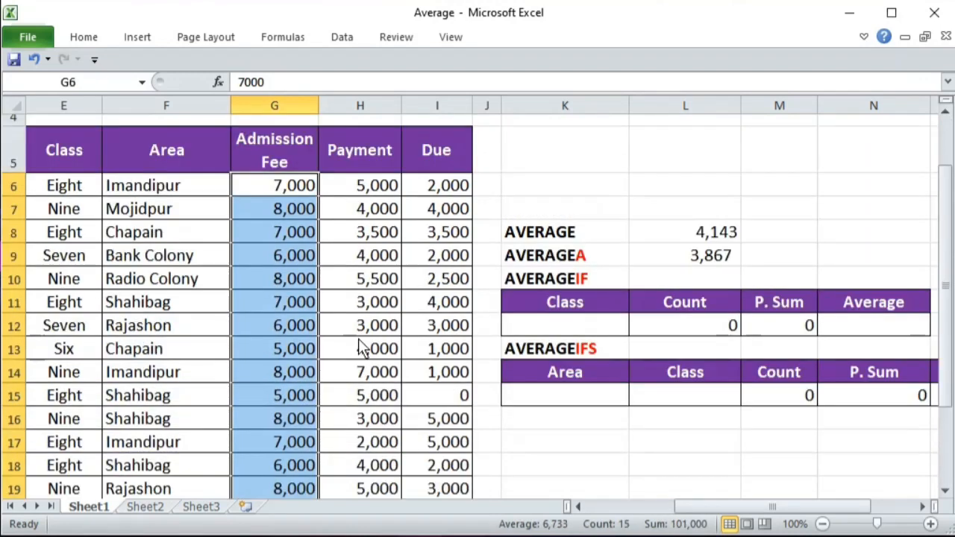
- Start an AVERAGEIF formula in cell L10 with the Class column E6:E20 as its range
click(670, 280)
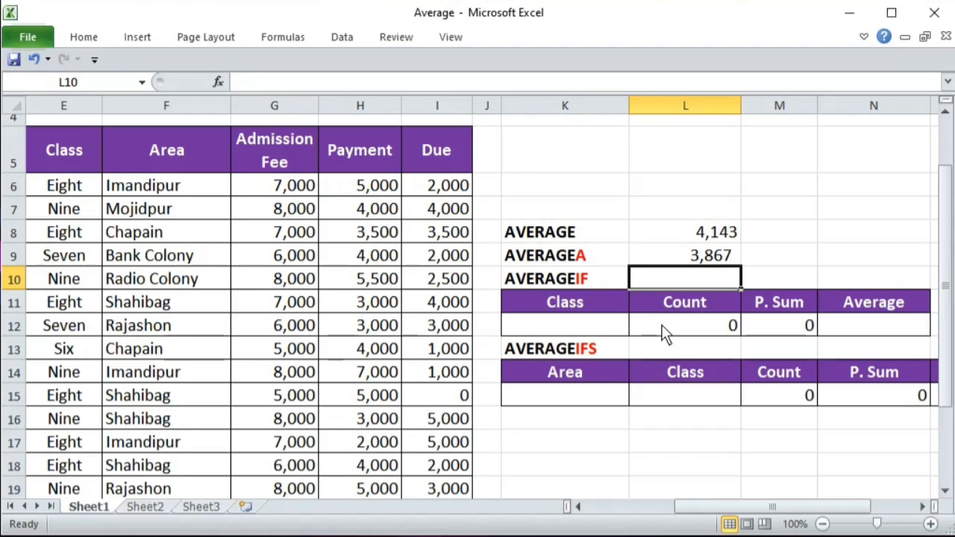
text(=)
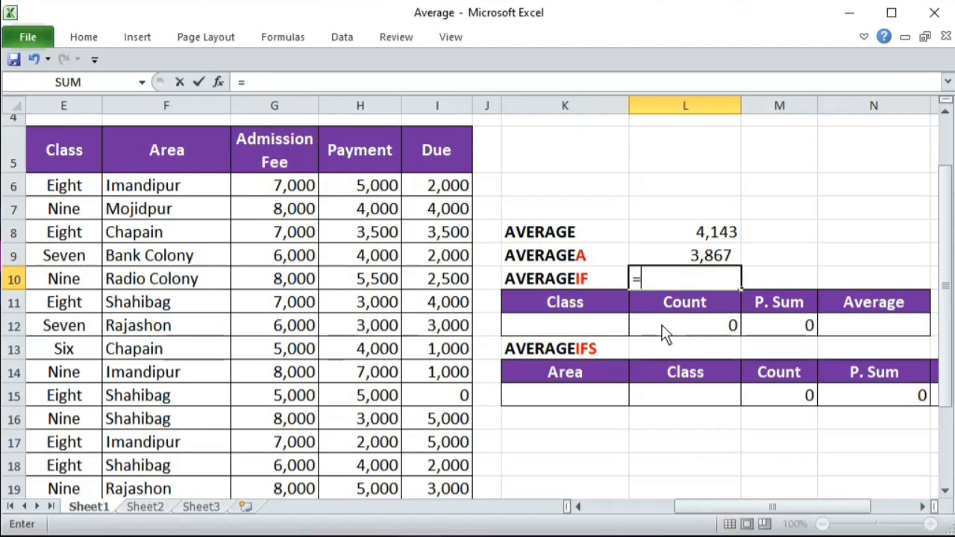
text(avera)
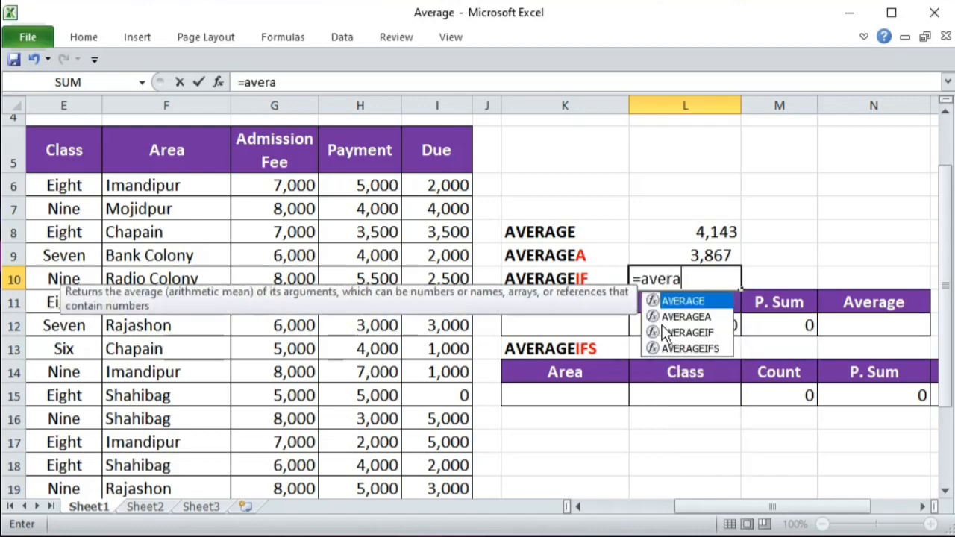
text(geif)
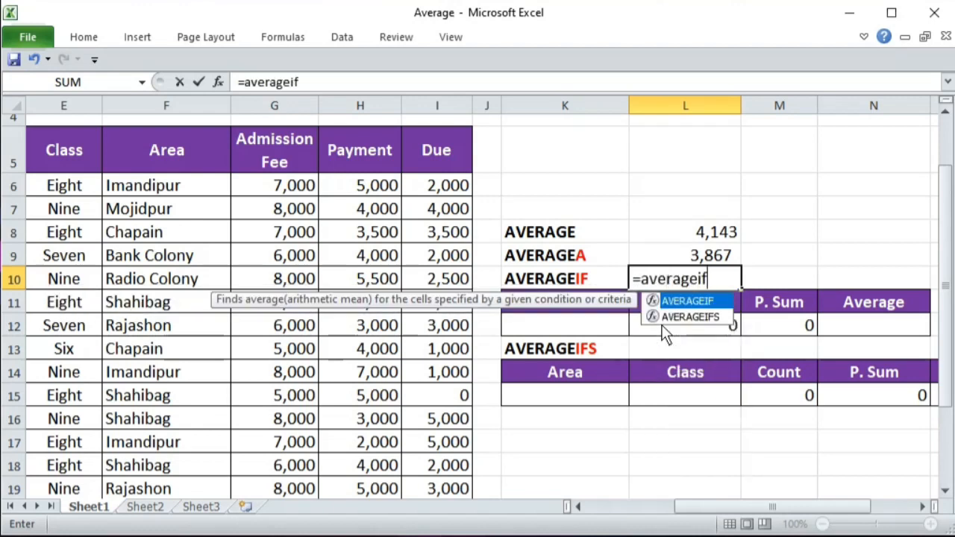
key(Tab)
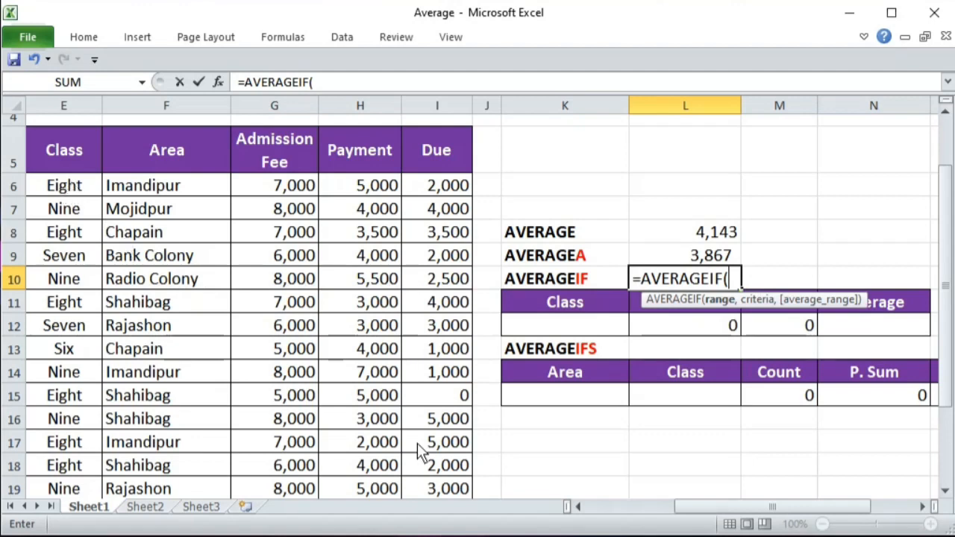
drag(697, 512, 649, 515)
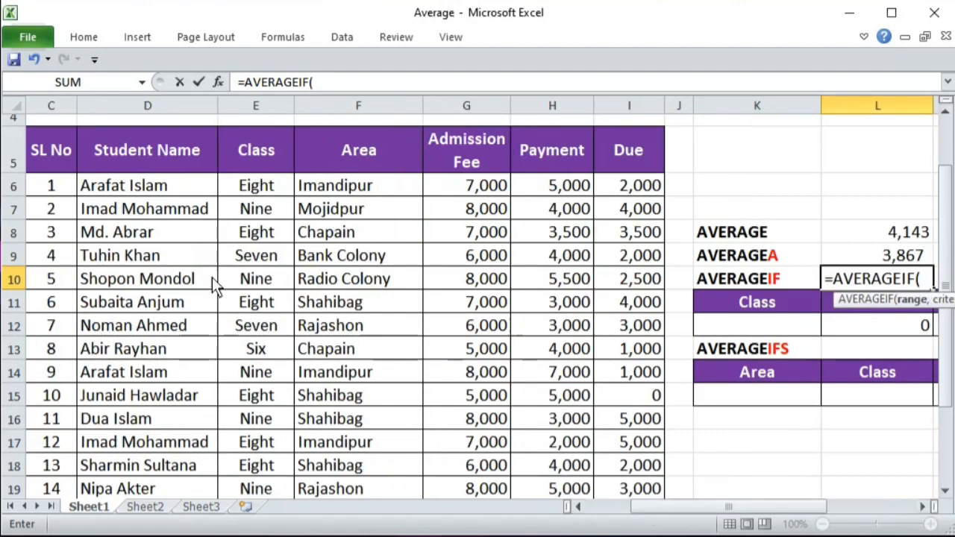
drag(261, 190, 260, 431)
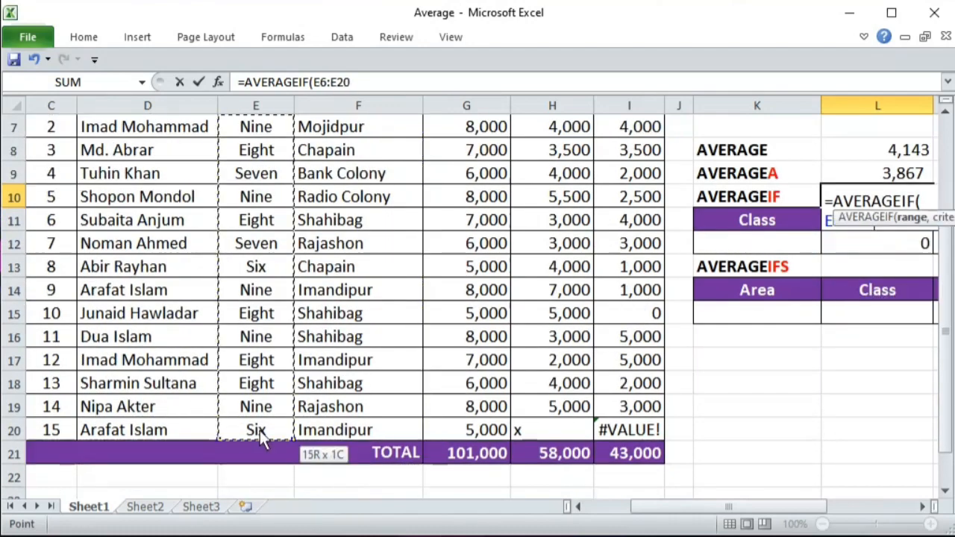
drag(667, 515, 690, 513)
click(357, 82)
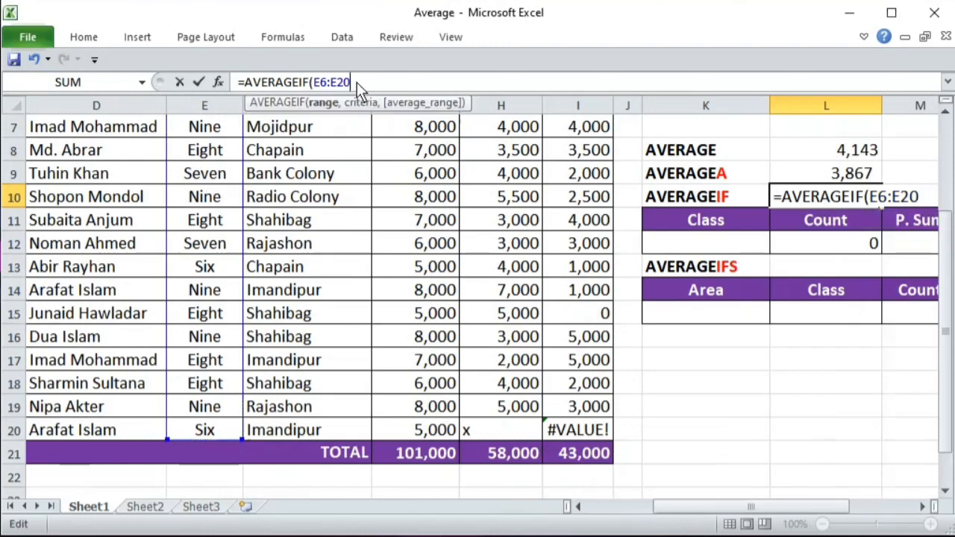
- Complete the AVERAGEIF formula in L10 with the criterion "Eight" and the Payment cells H6:H20 as the average range
text(,)
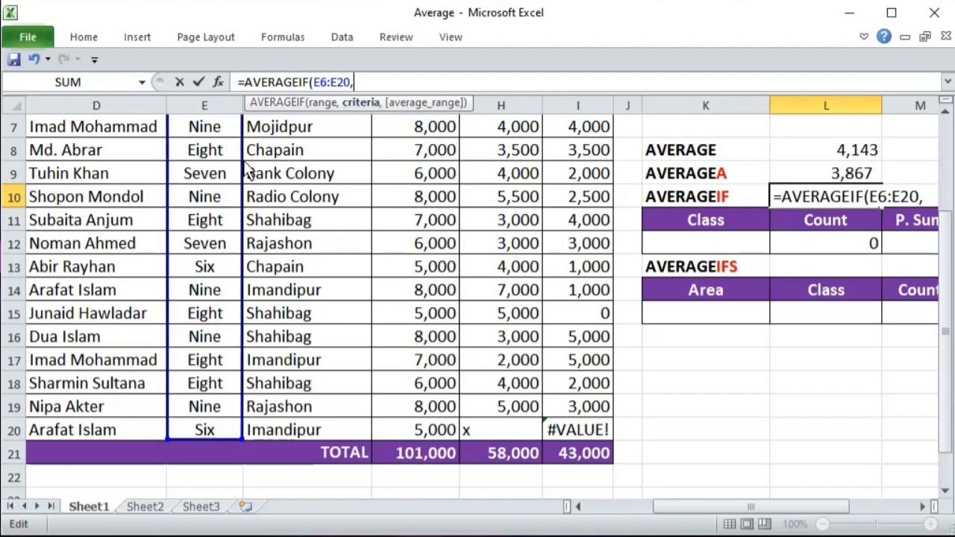
text("Eight)
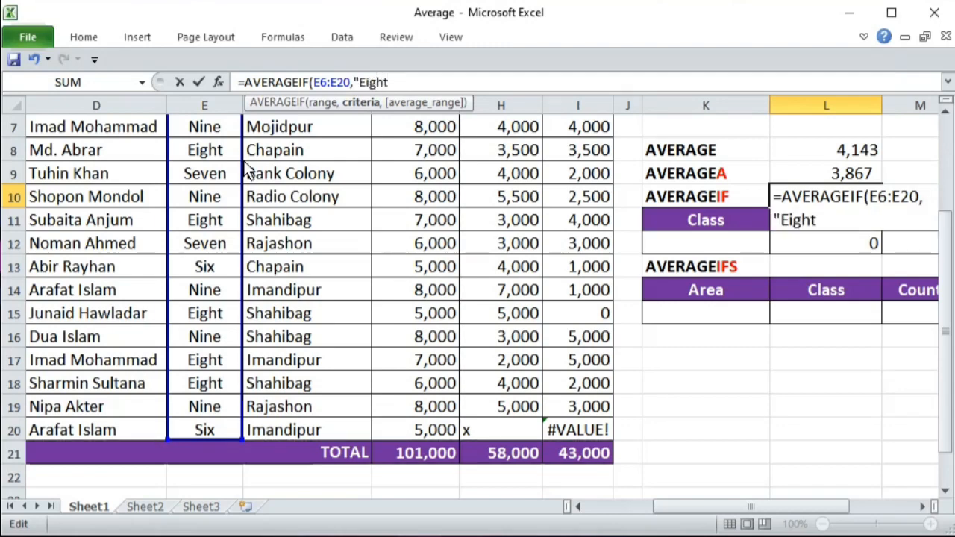
text(")
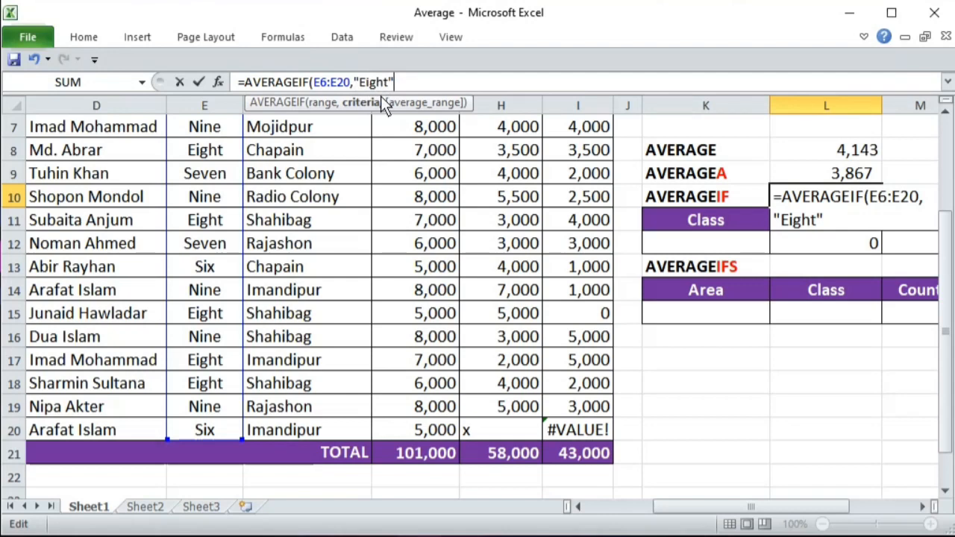
text(,)
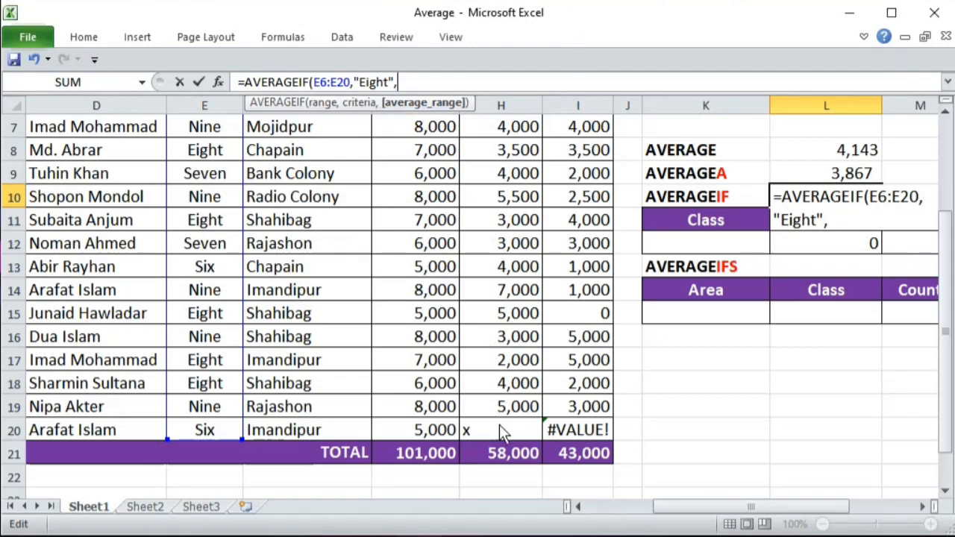
drag(502, 431, 517, 187)
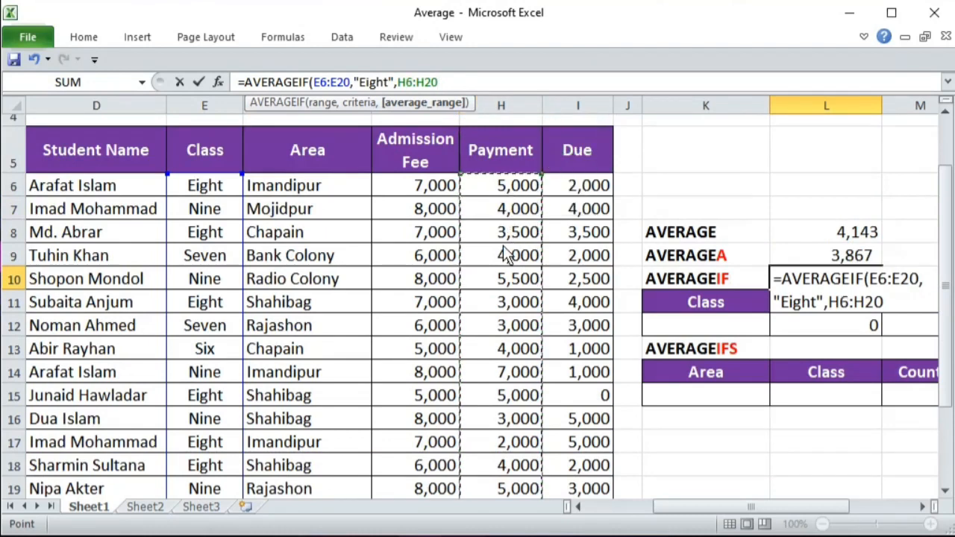
text())
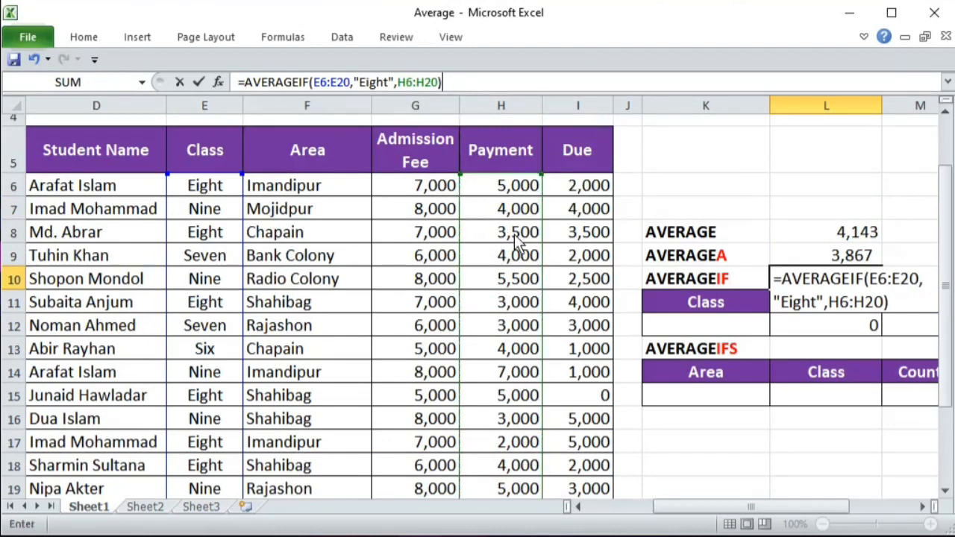
key(Return)
key(Up)
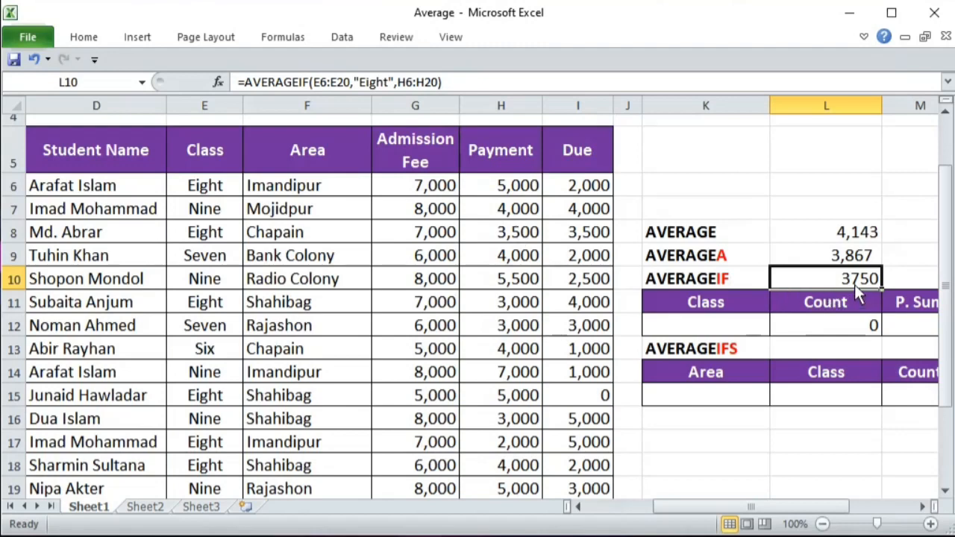
- Change the criterion of the AVERAGEIF formula in L10 to "Nine"
double_click(364, 81)
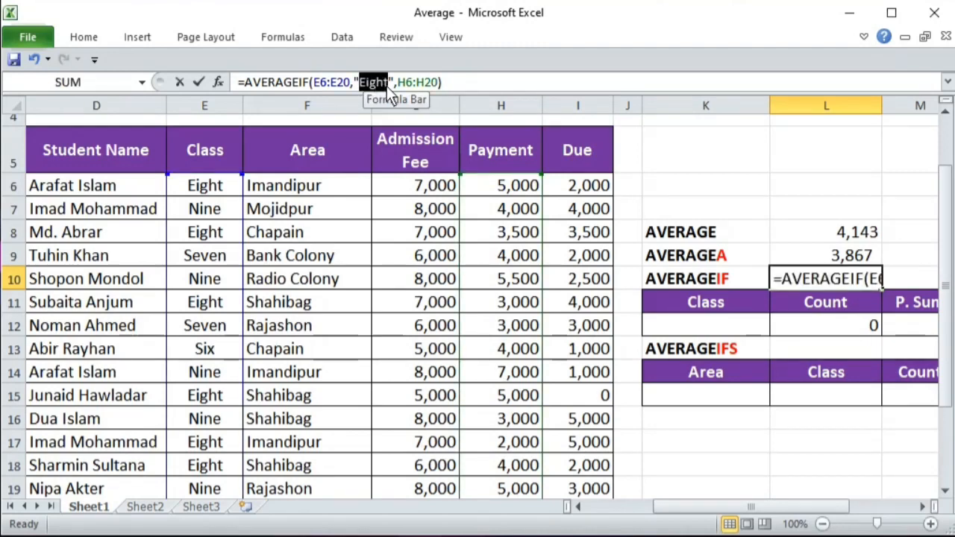
text(Nine)
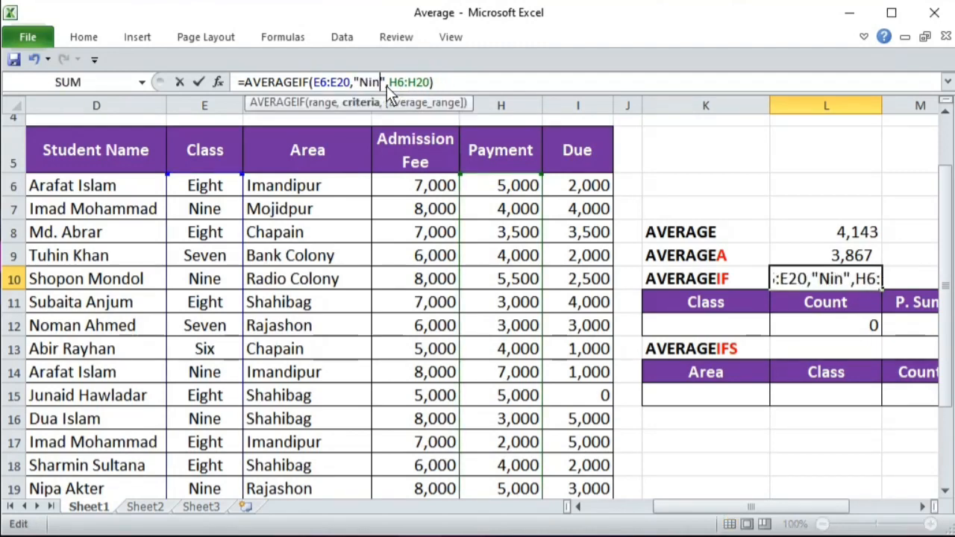
key(Return)
key(Up)
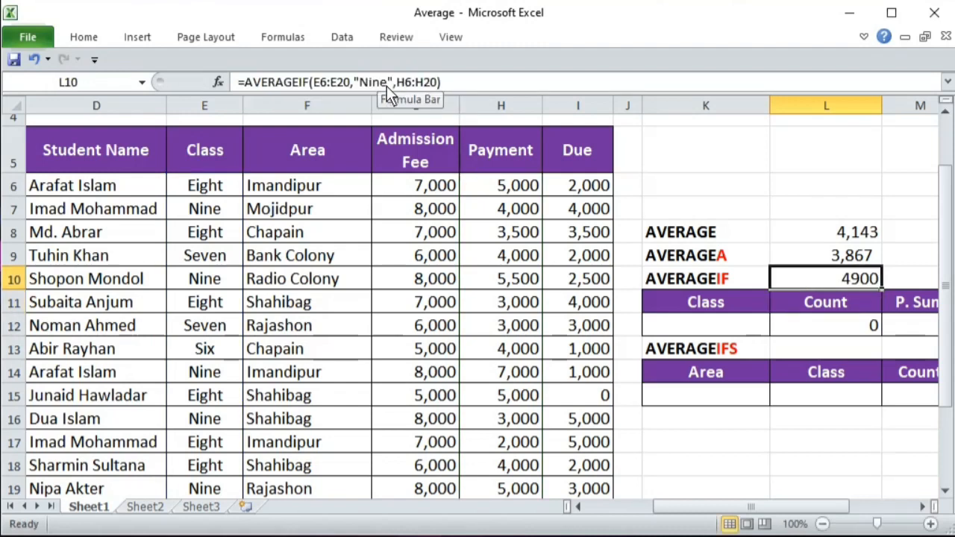
- Highlight the class Nine records in rows 7, 14 and 16 from the Class column through Admission Fee
click(205, 212)
drag(212, 373, 436, 373)
drag(198, 216, 430, 213)
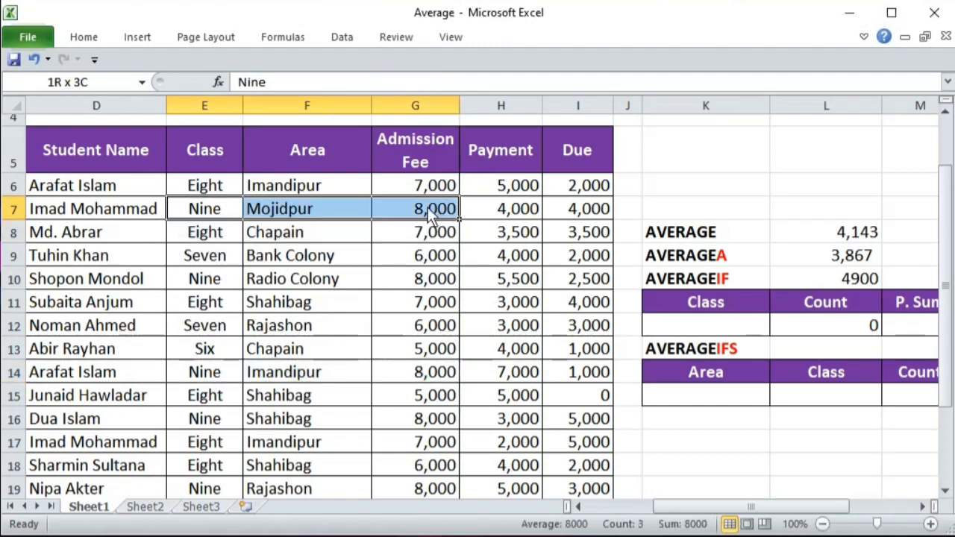
ctrl+drag(211, 376, 455, 373)
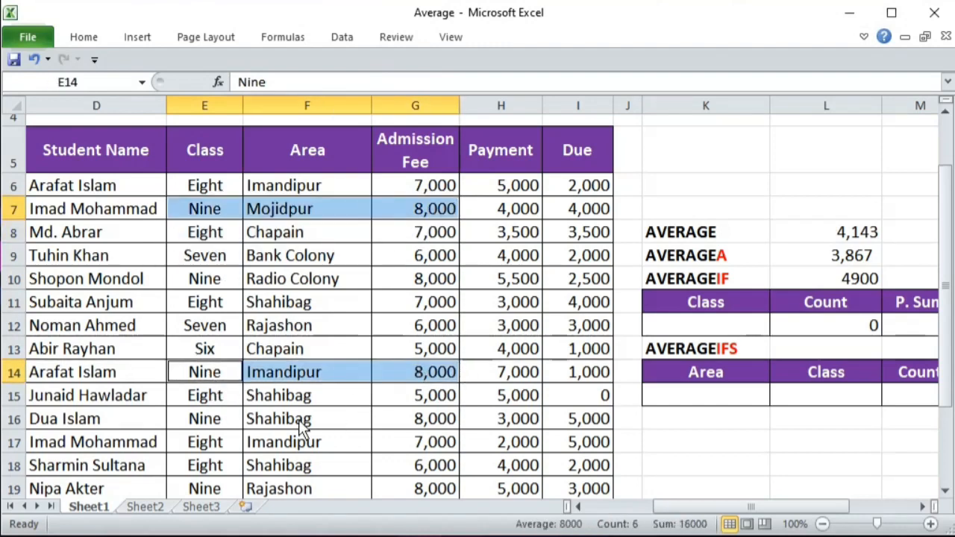
ctrl+drag(216, 424, 420, 421)
- Examine the typed criterion in the L10 formula against the empty Class cell K12 of the AVERAGEIF table
click(855, 280)
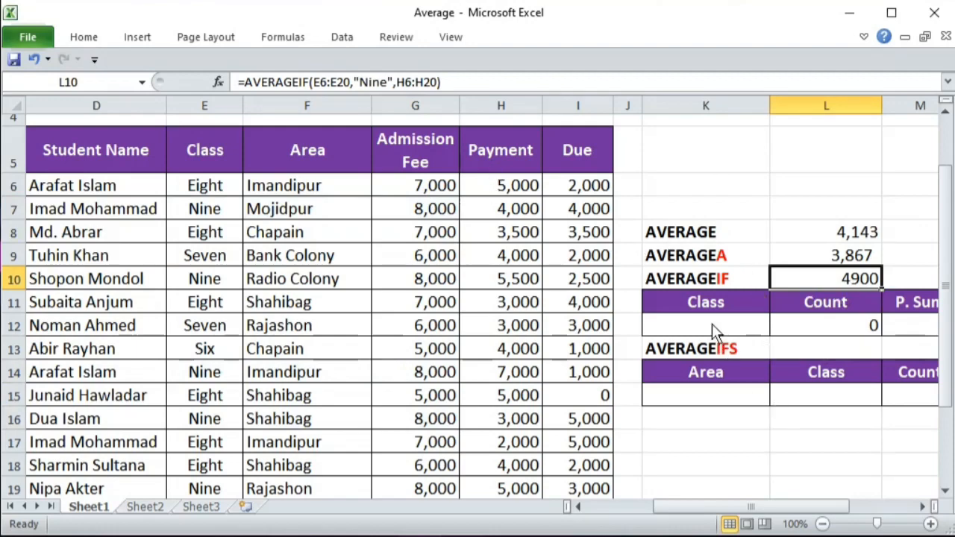
drag(736, 509, 771, 513)
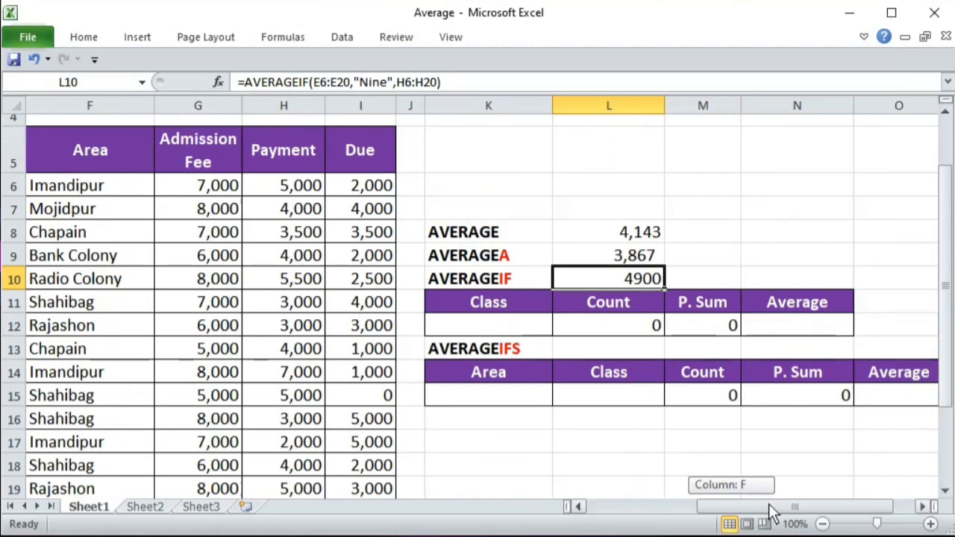
click(470, 327)
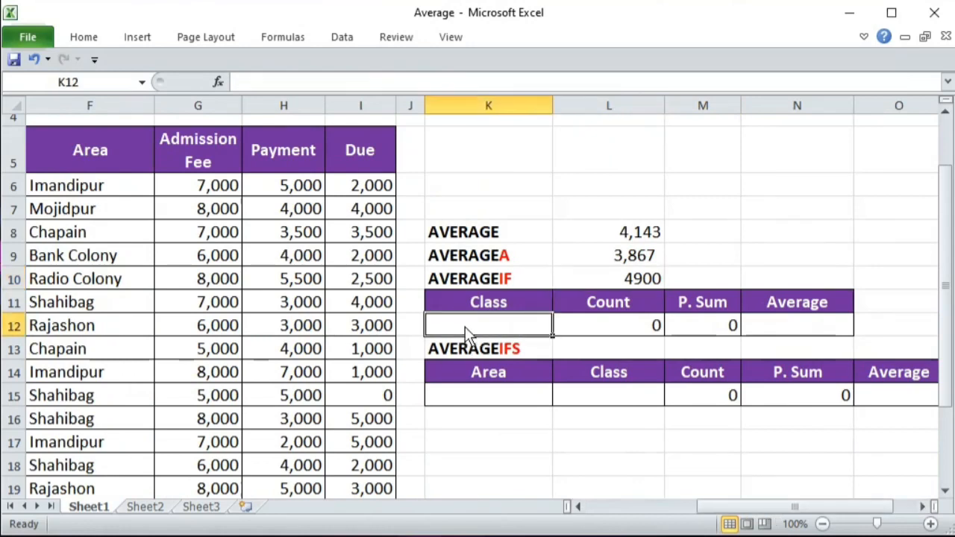
click(595, 282)
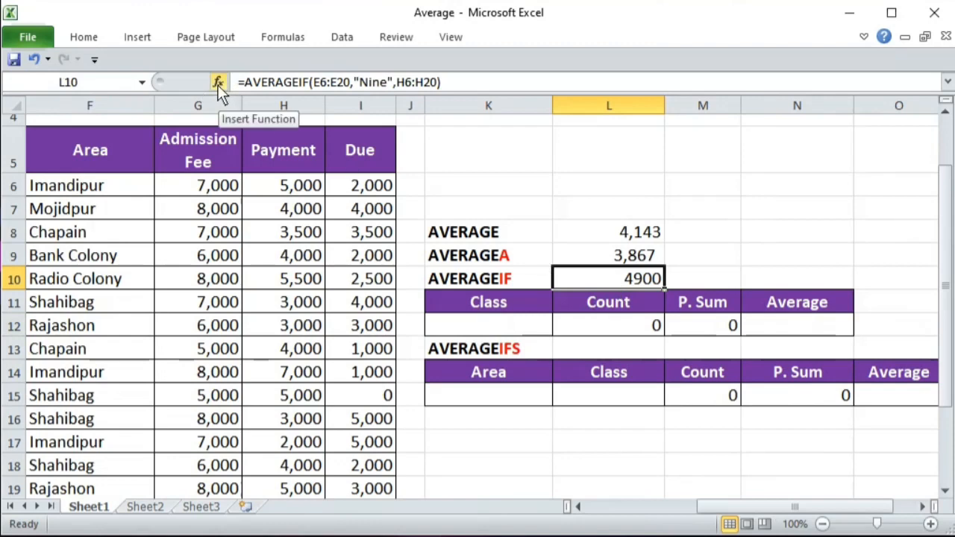
click(495, 329)
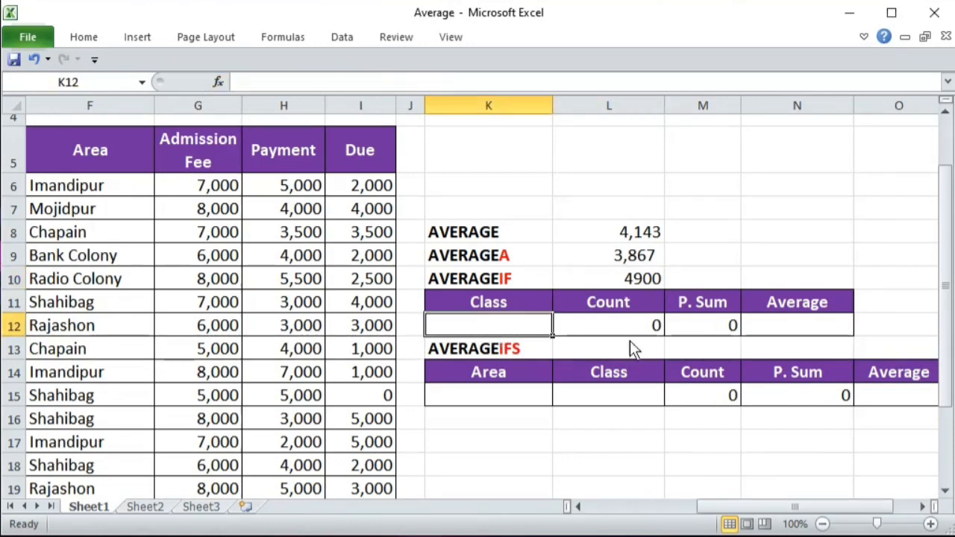
- Start an AVERAGEIF formula in the Average cell N12 and open its Function Arguments dialog
click(760, 333)
text(=)
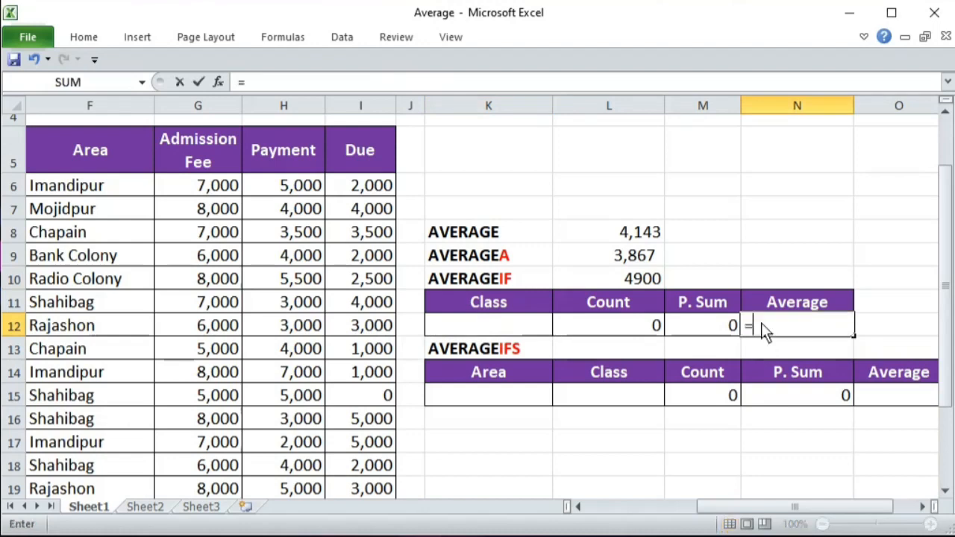
text(a)
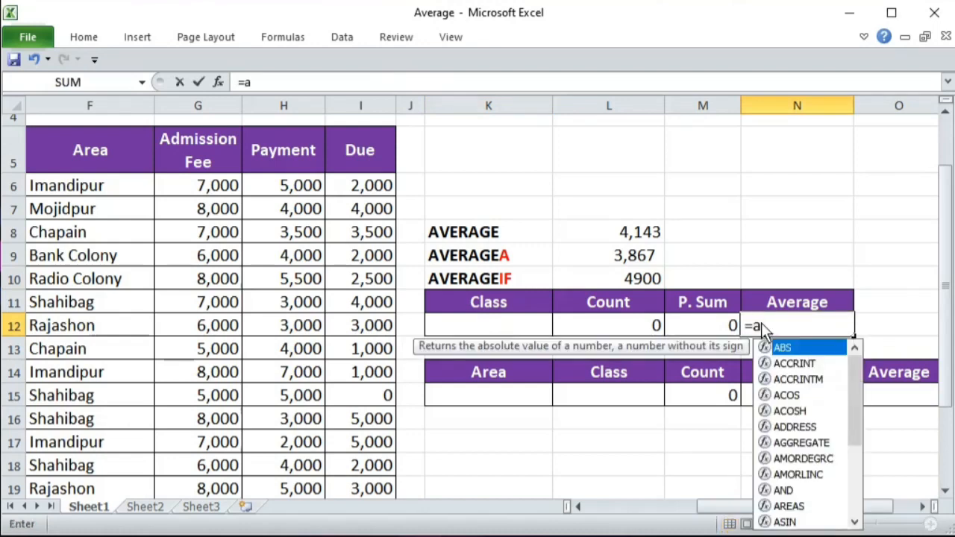
text(ve)
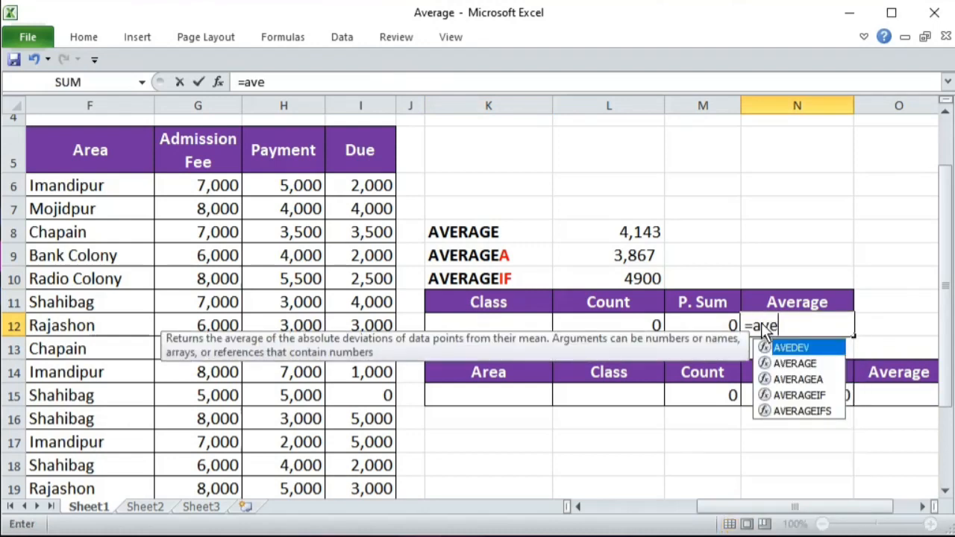
text(rageif)
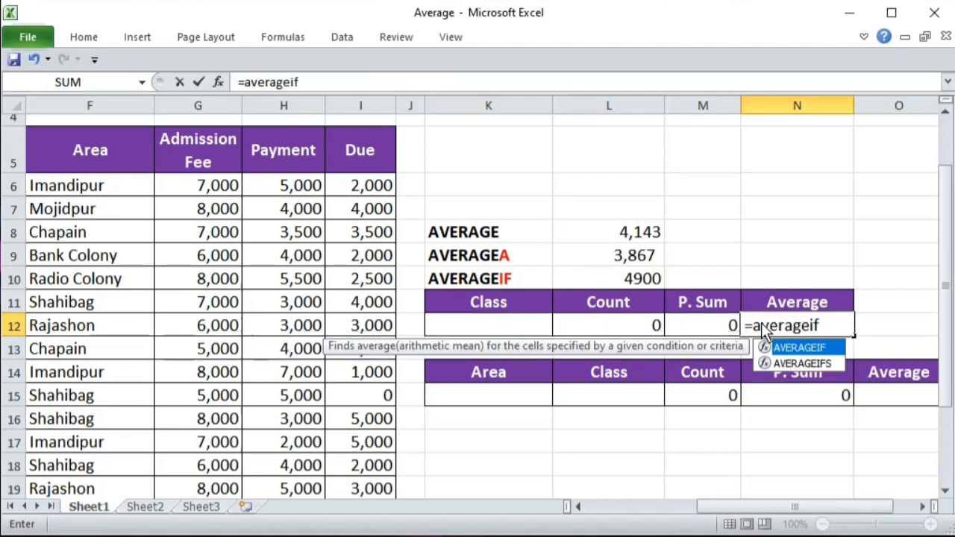
key(Tab)
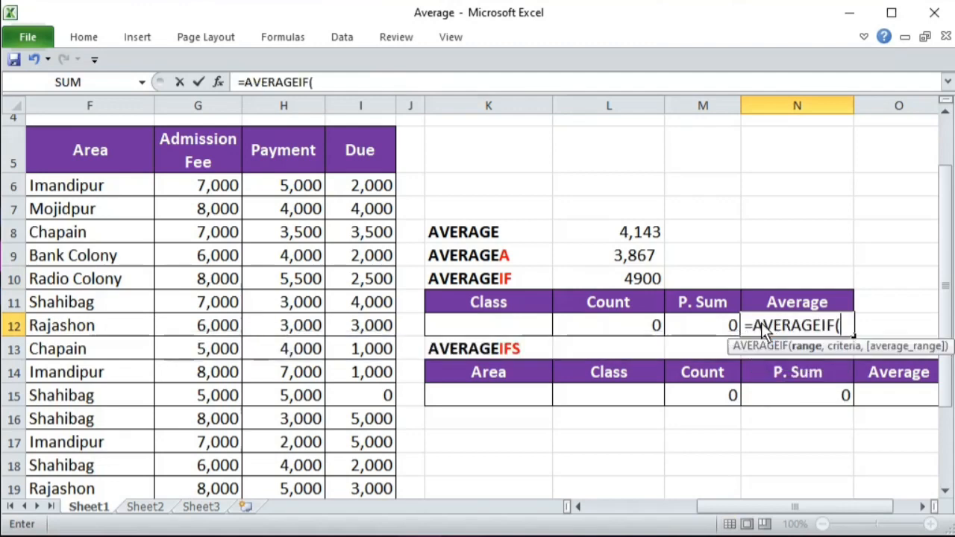
click(219, 82)
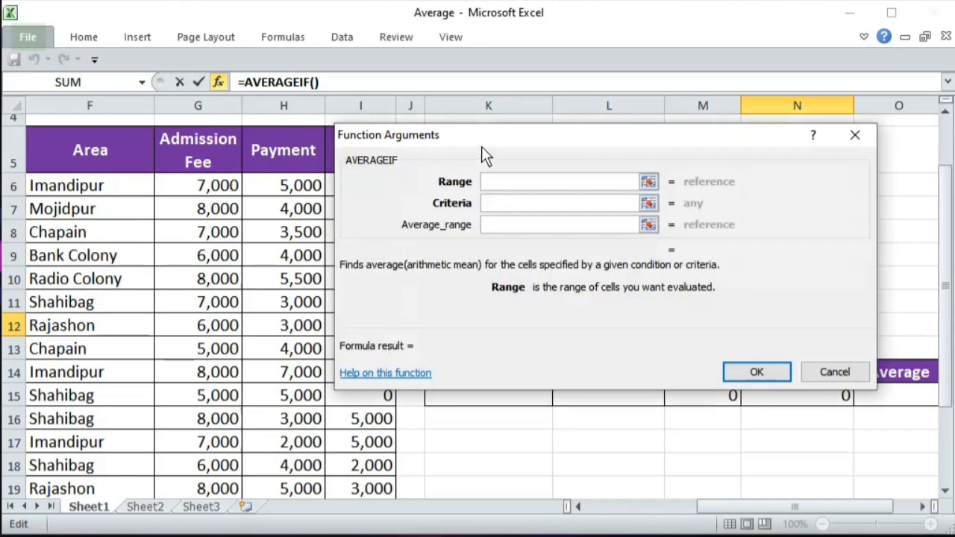
- Set the Range argument of the AVERAGEIF function to the Class cells E6:E20
drag(481, 146, 570, 200)
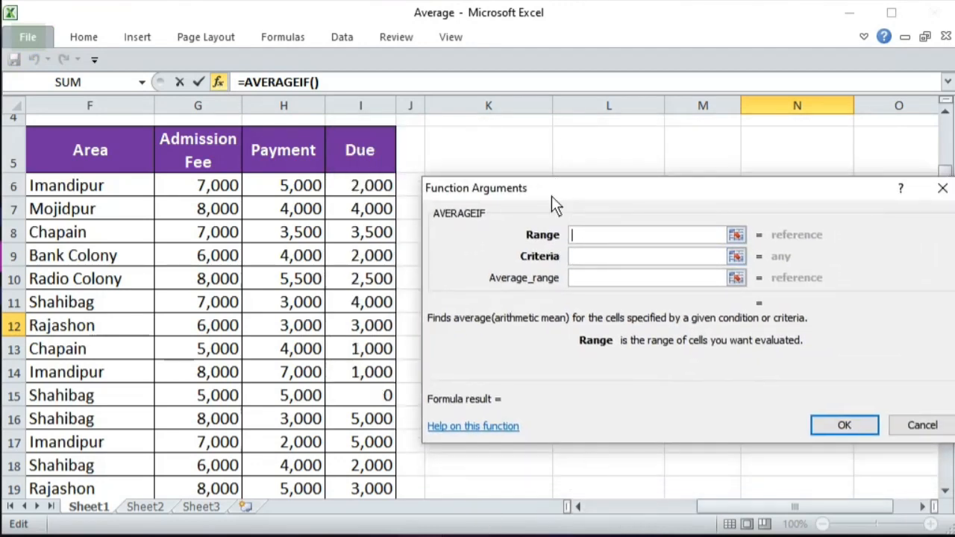
drag(557, 194, 569, 170)
drag(736, 507, 670, 507)
drag(269, 188, 278, 504)
scroll(272, 411, down, 2)
shift+click(260, 362)
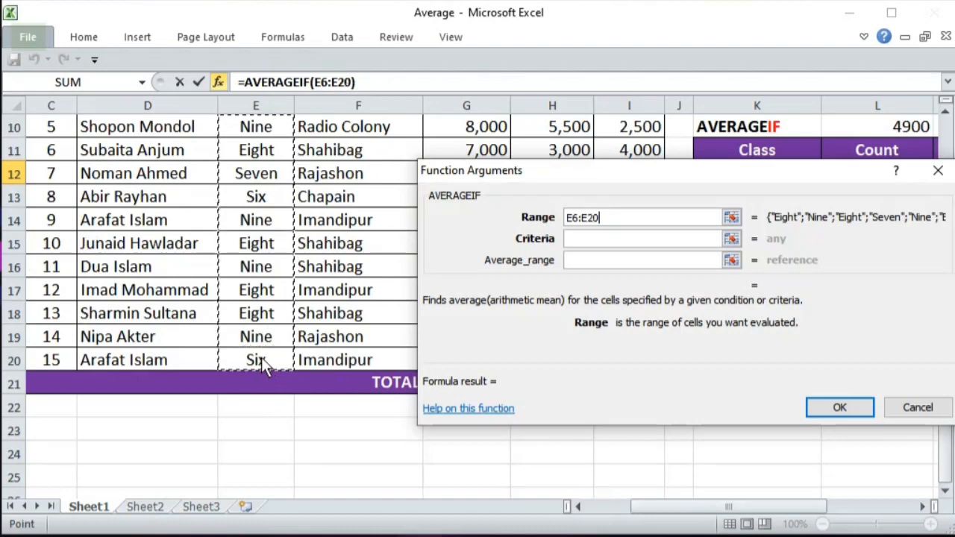
- Set the Criteria argument of the AVERAGEIF function to the Class cell K12
click(582, 238)
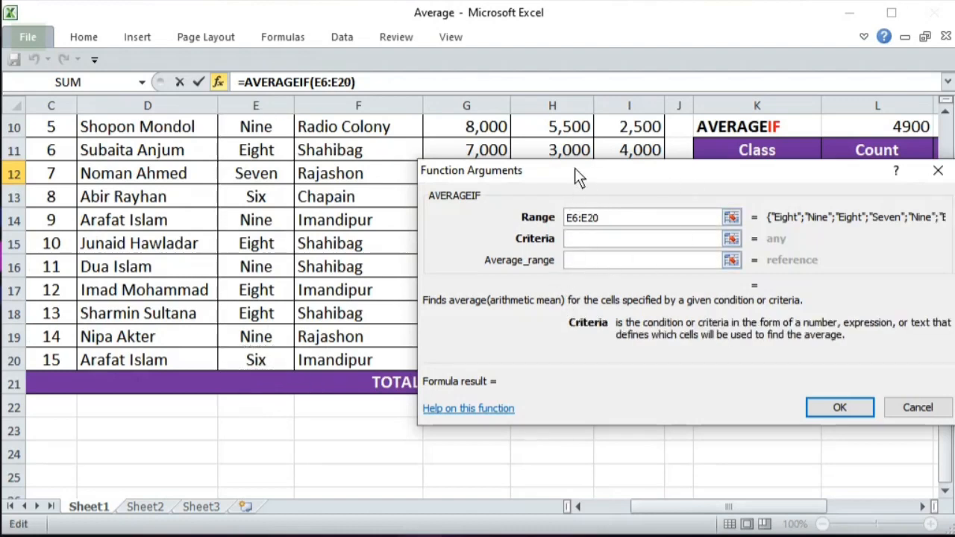
drag(575, 177, 290, 148)
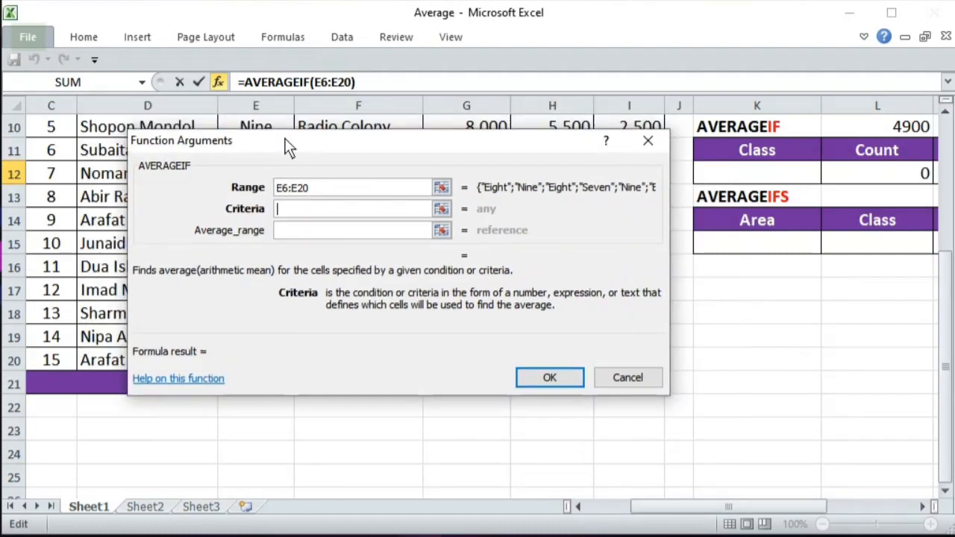
drag(942, 420, 952, 384)
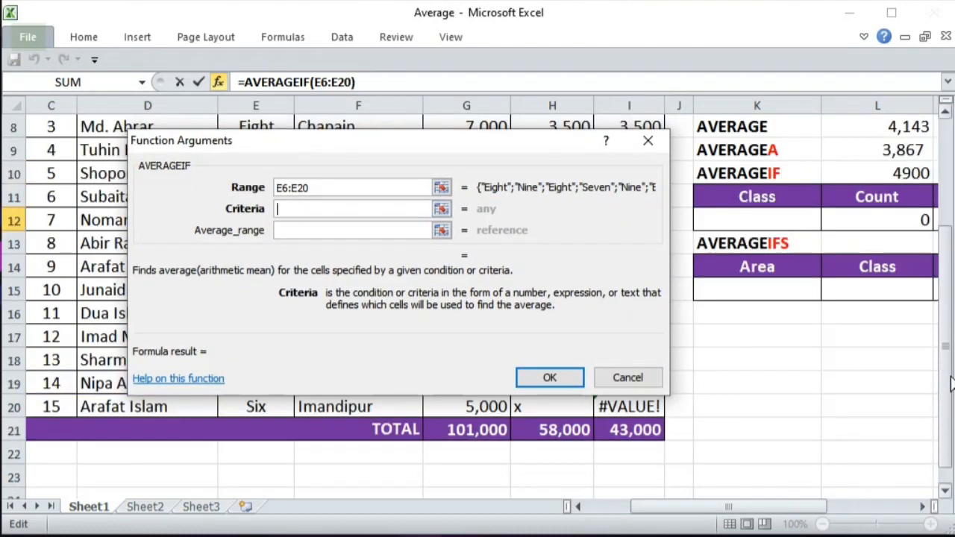
click(768, 224)
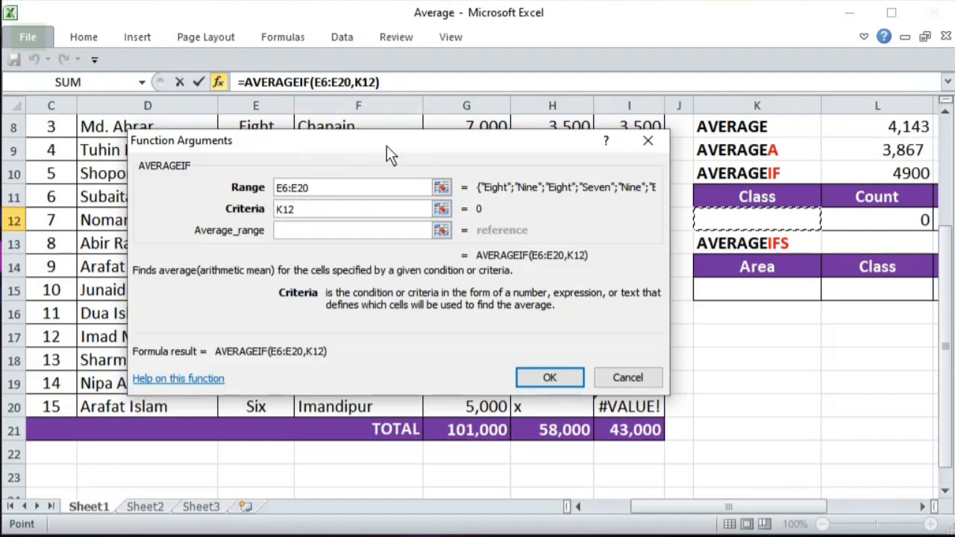
- Try the typed text "Eight" as the Criteria argument in place of the cell reference
drag(389, 154, 493, 206)
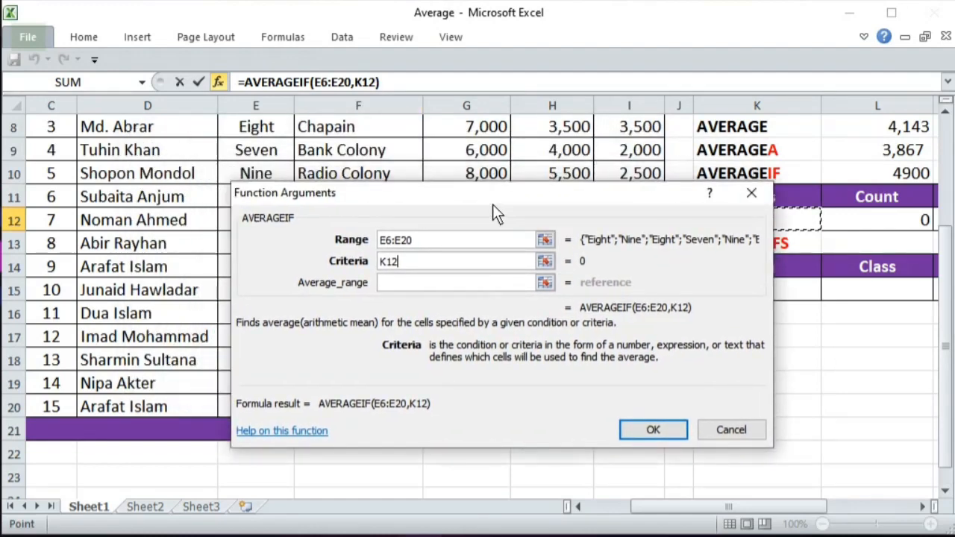
double_click(409, 266)
text(Eight)
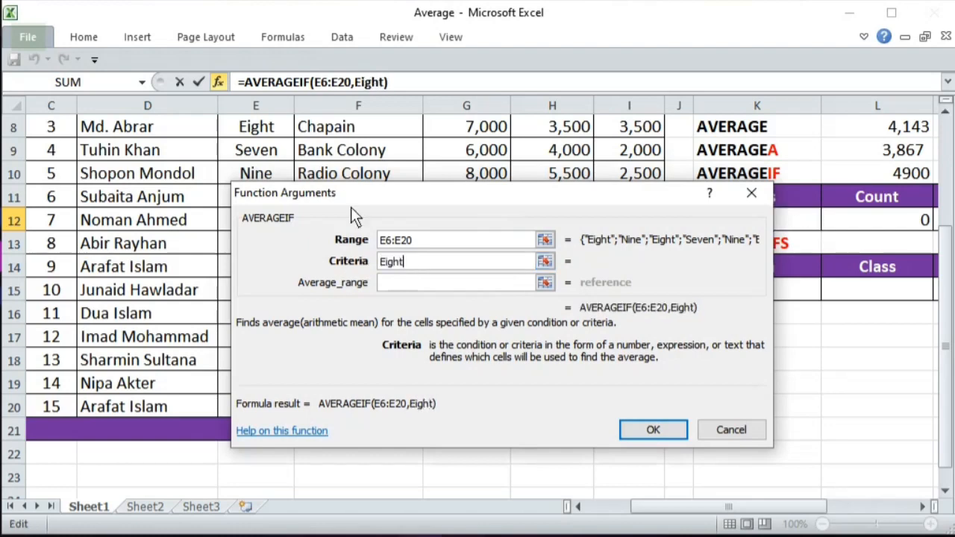
click(414, 285)
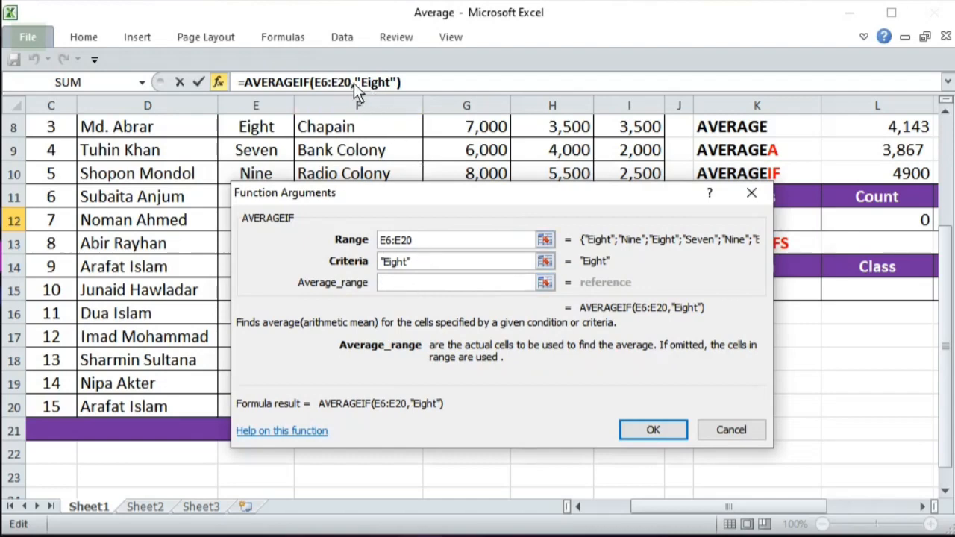
drag(355, 82, 376, 85)
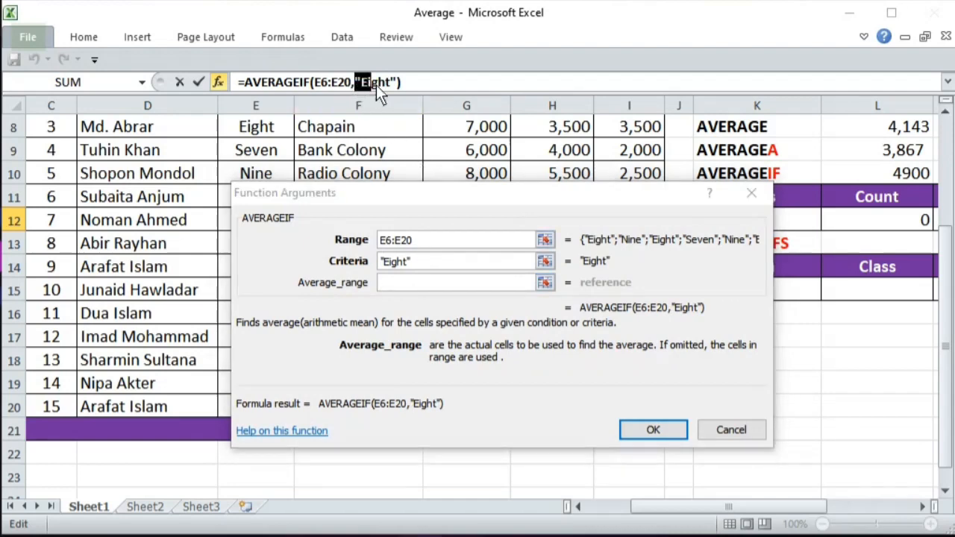
click(428, 262)
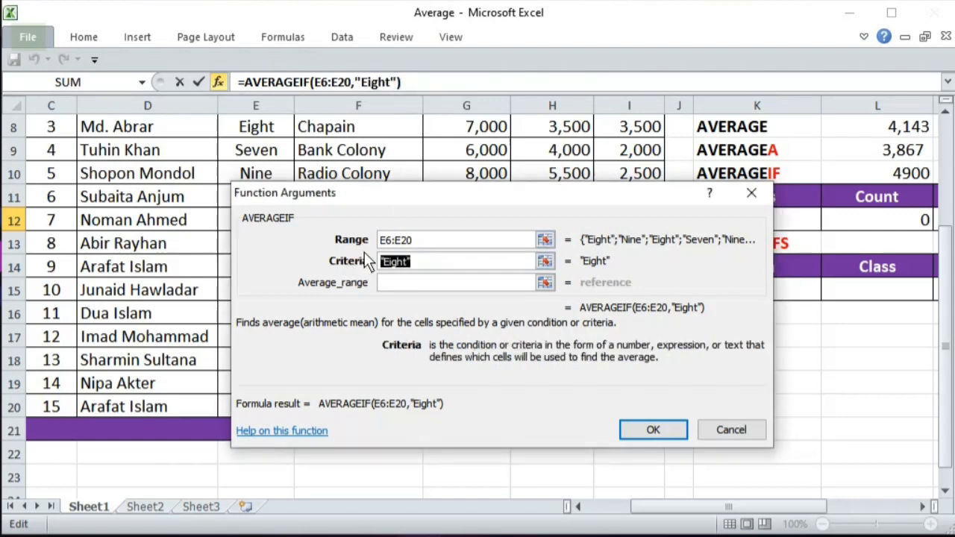
- Clear the typed criterion and point the Criteria argument back to cell K12
key(BackSpace)
drag(548, 193, 414, 166)
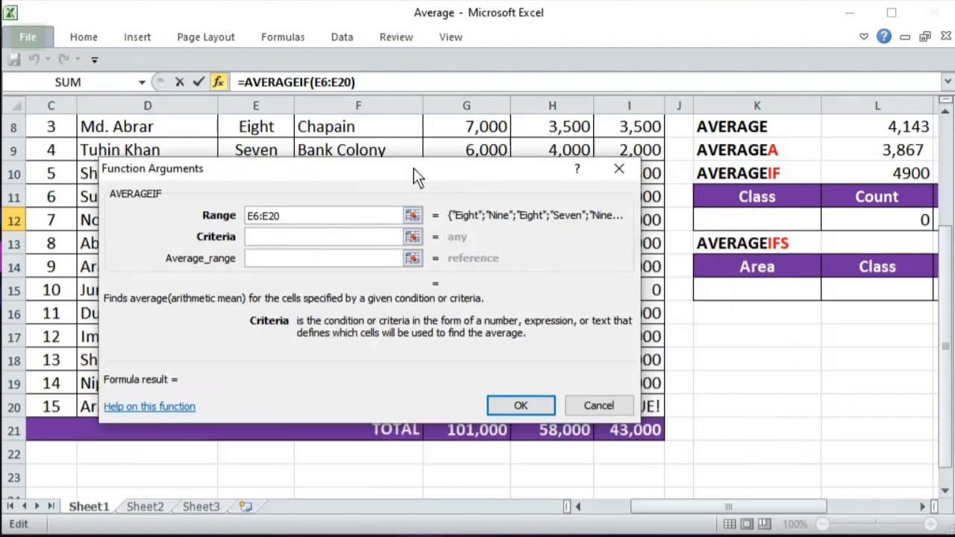
click(782, 222)
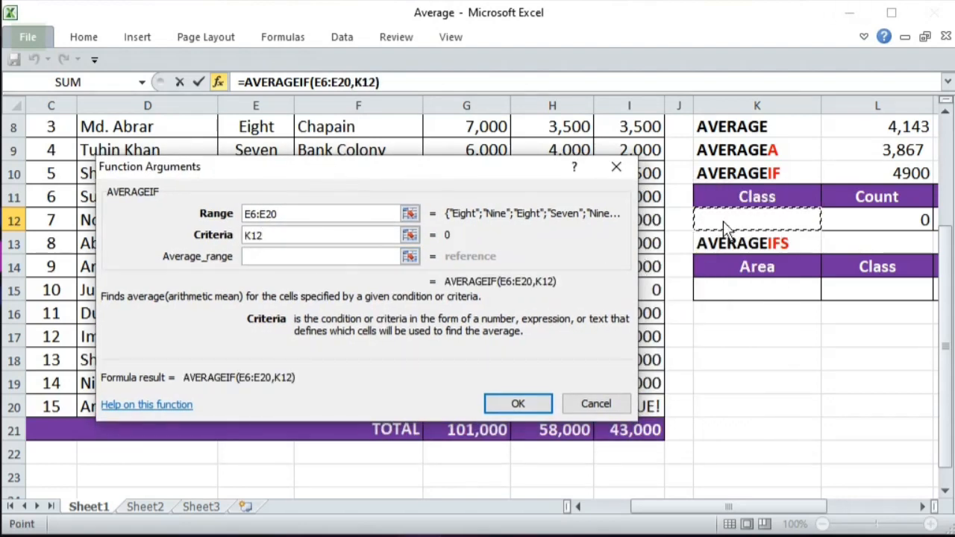
- Set the Average_range argument to the Payment cells H6:H20 and insert the AVERAGEIF formula
drag(382, 174, 954, 184)
click(439, 248)
scroll(526, 213, up, 3)
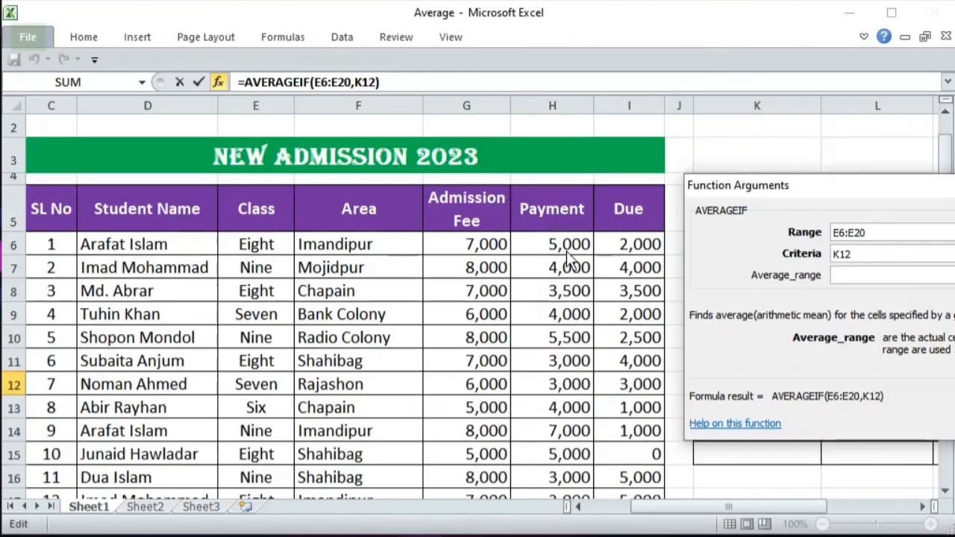
drag(571, 185, 563, 419)
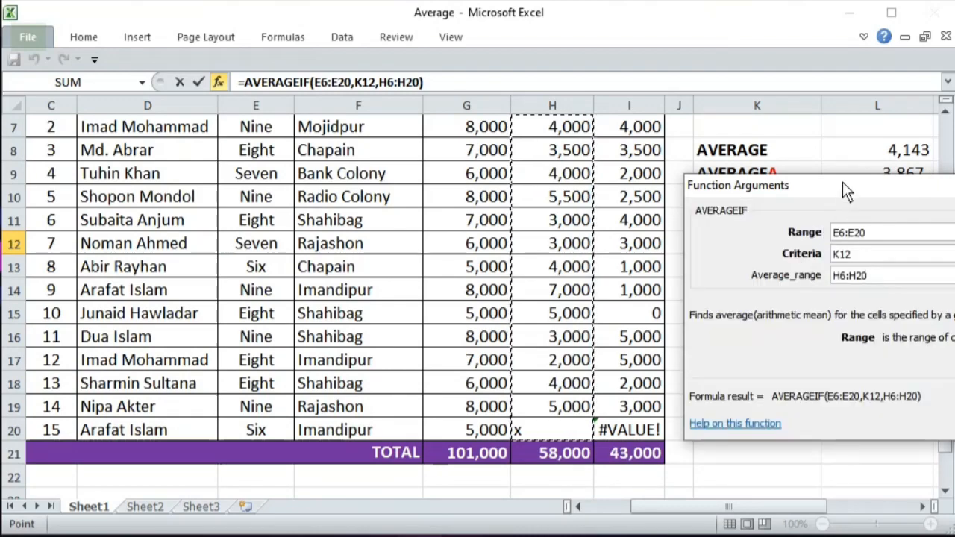
drag(842, 185, 346, 109)
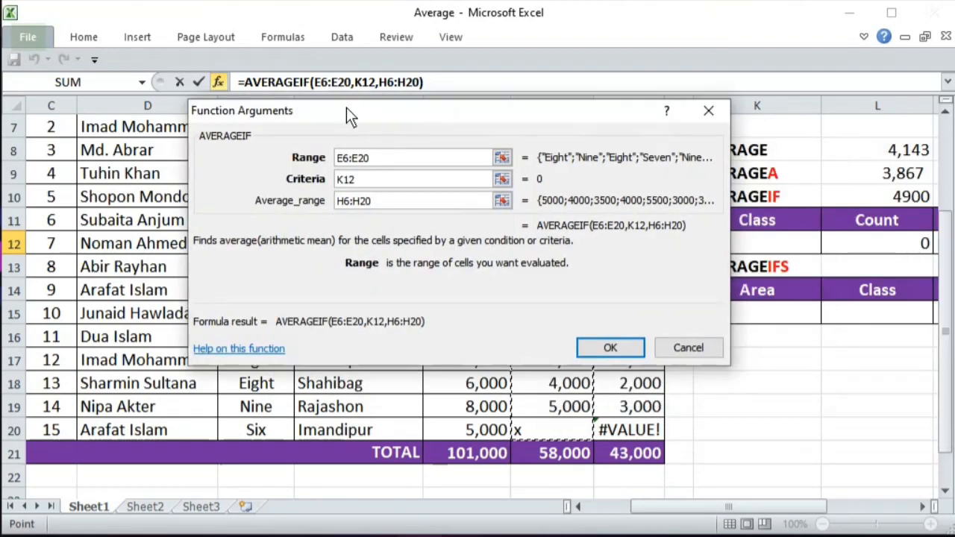
click(608, 347)
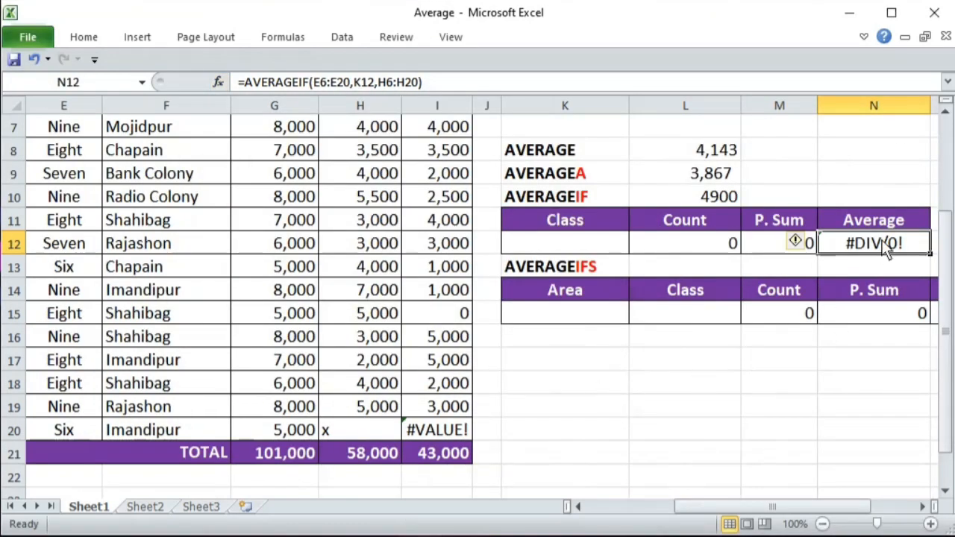
- Enter Nine as the class in cell K12 of the AVERAGEIF table
click(391, 430)
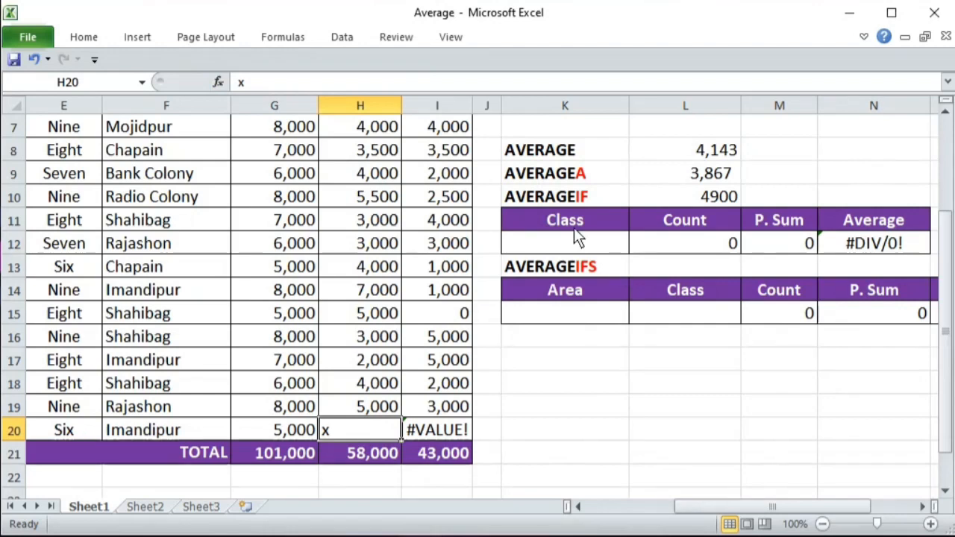
click(565, 245)
scroll(267, 336, up, 1)
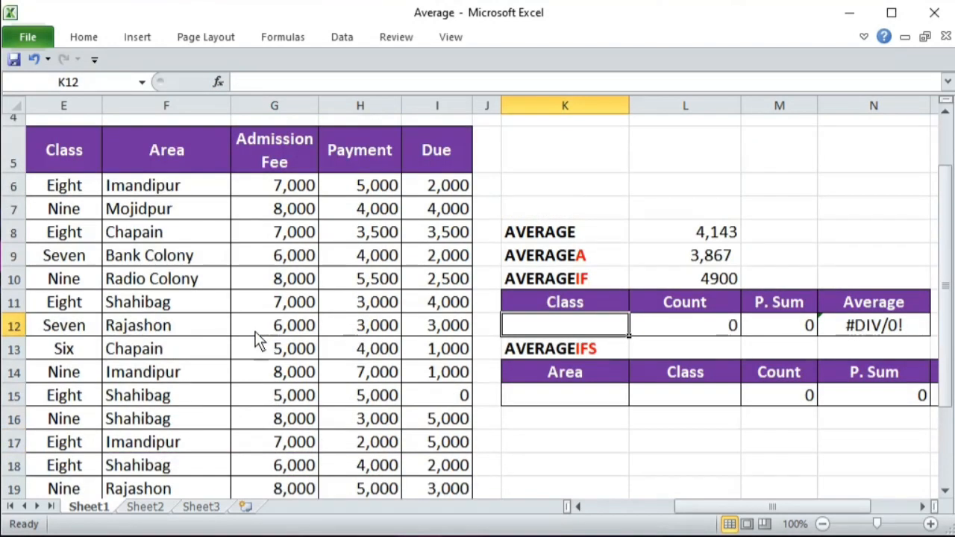
text(Nine)
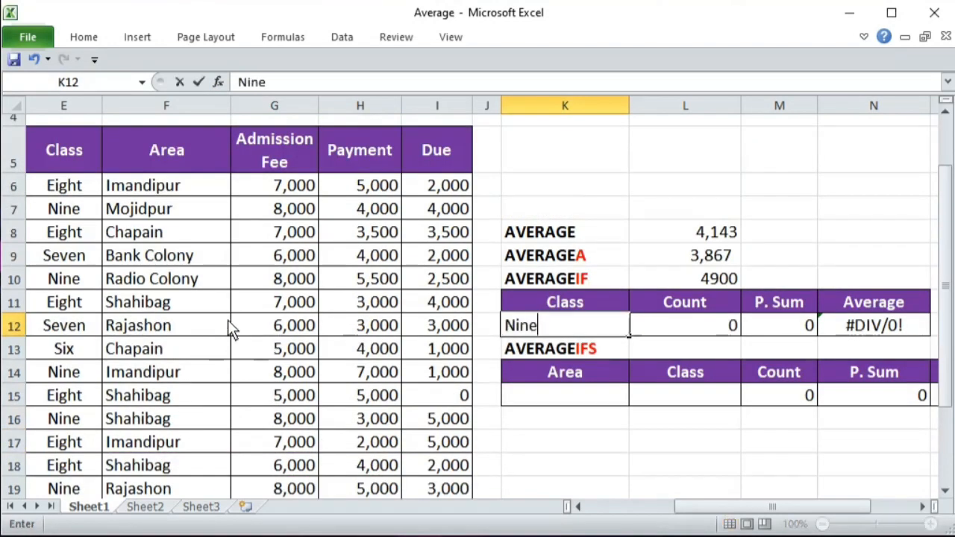
key(Return)
- Compare the Count, P. Sum and Average cells L12, M12 and N12 for class Nine and examine their formulas
key(Up)
key(Right)
key(Right)
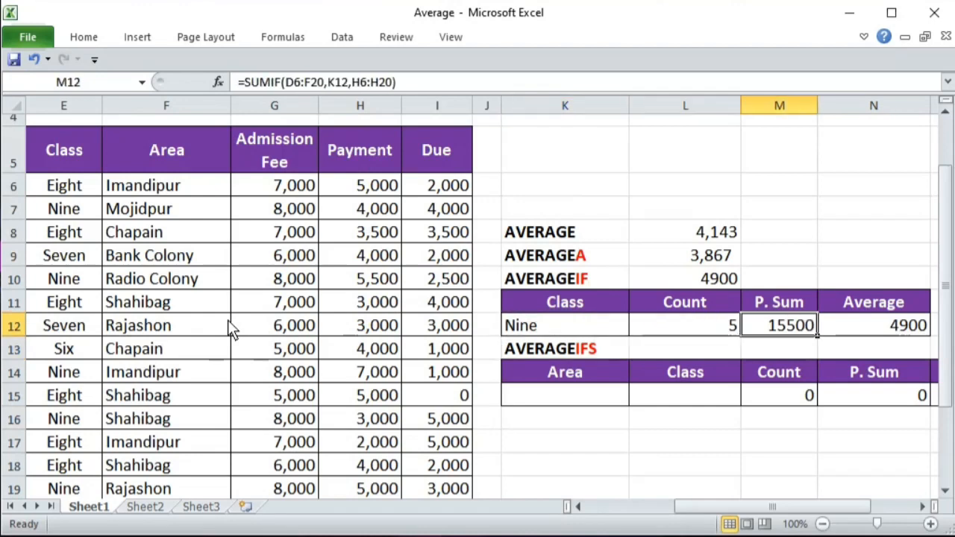
key(Left)
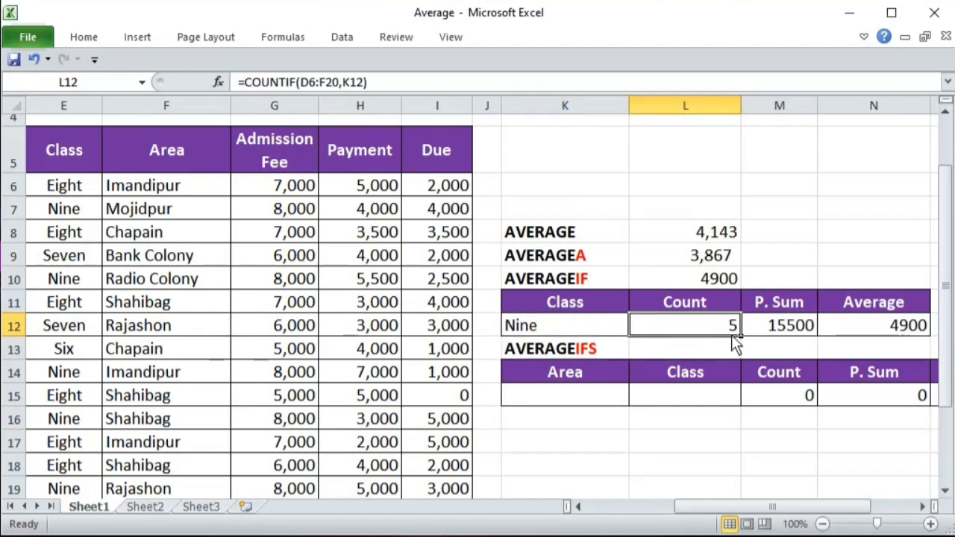
click(782, 328)
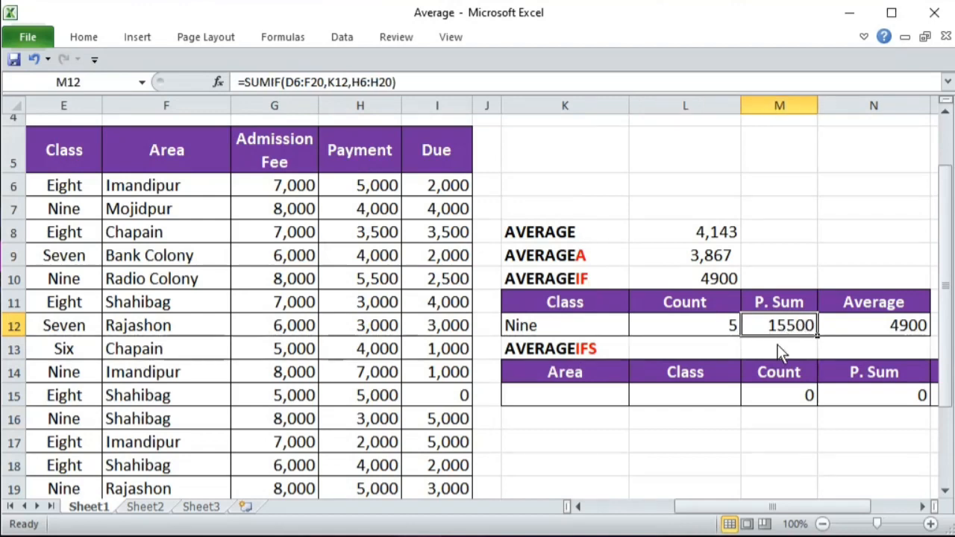
click(890, 332)
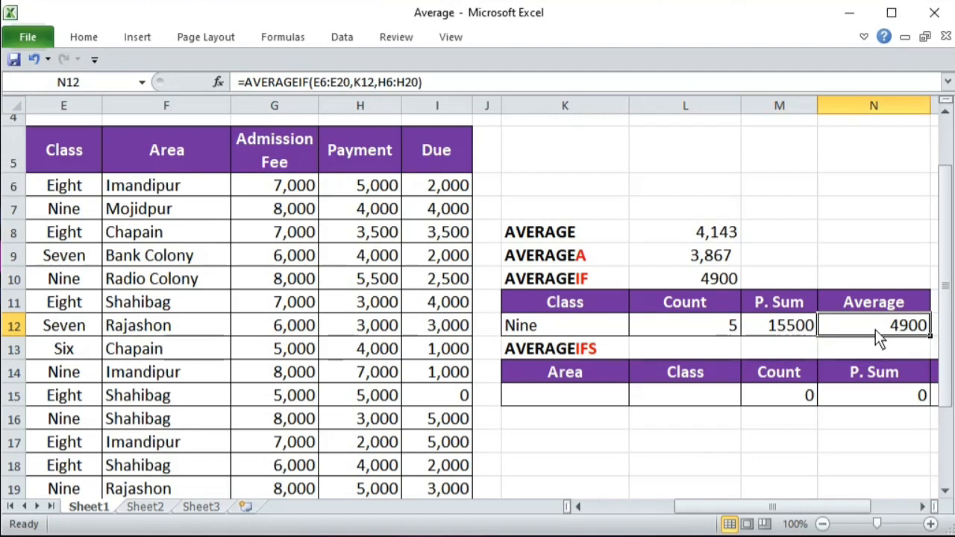
click(728, 329)
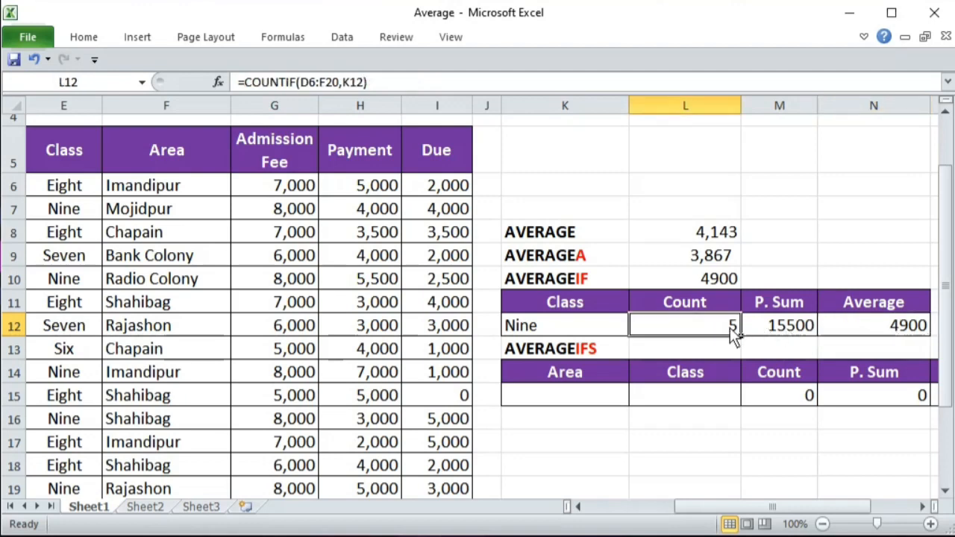
click(780, 330)
click(726, 329)
click(773, 331)
click(729, 332)
click(761, 328)
click(711, 329)
click(797, 330)
click(716, 327)
click(776, 330)
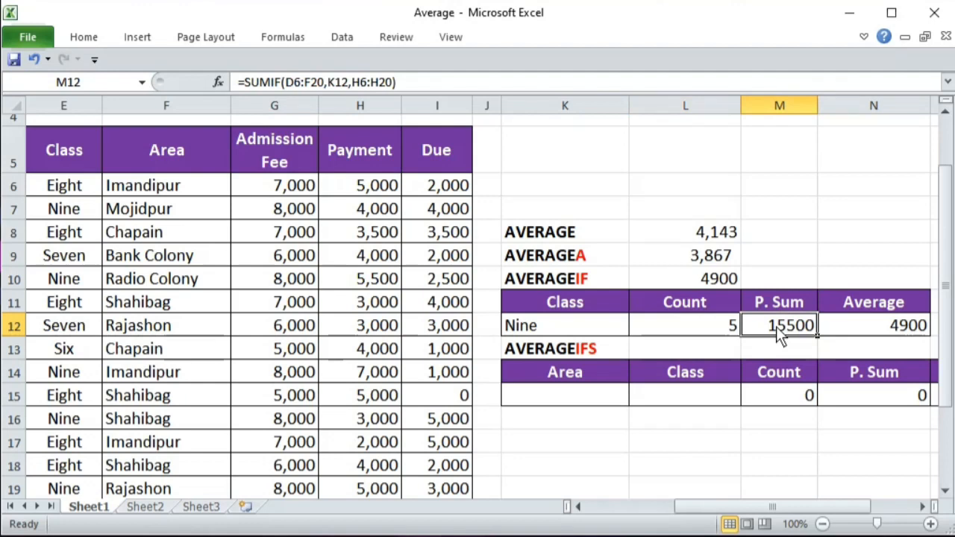
click(708, 326)
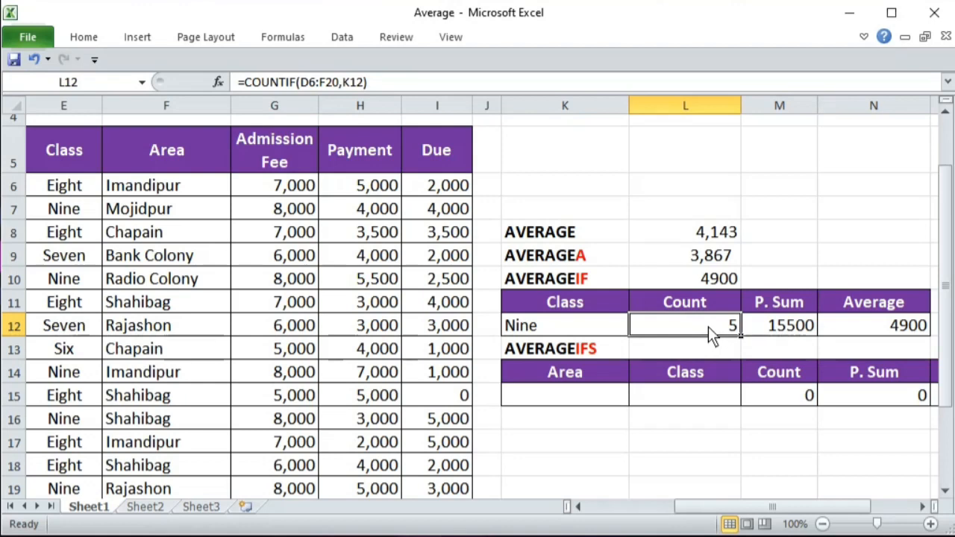
click(782, 328)
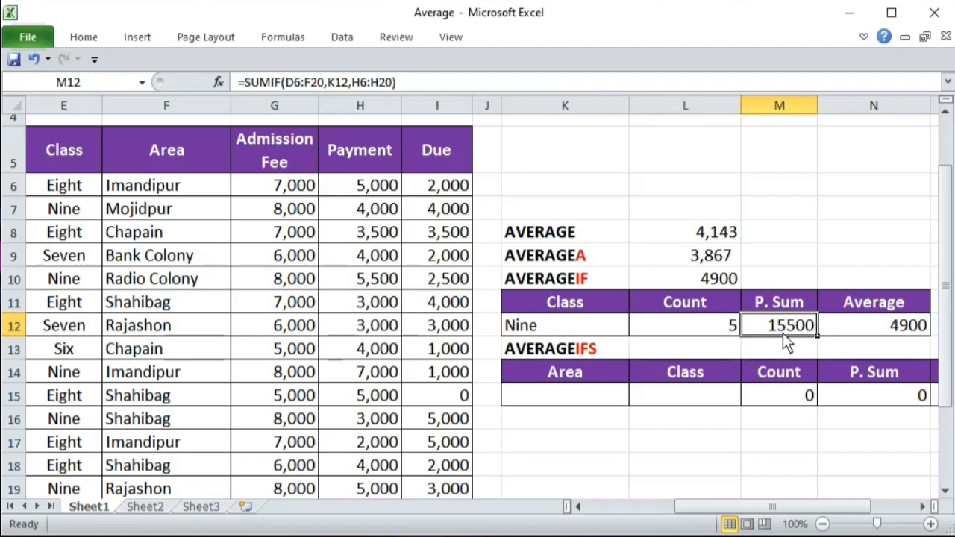
click(697, 326)
drag(697, 307, 779, 334)
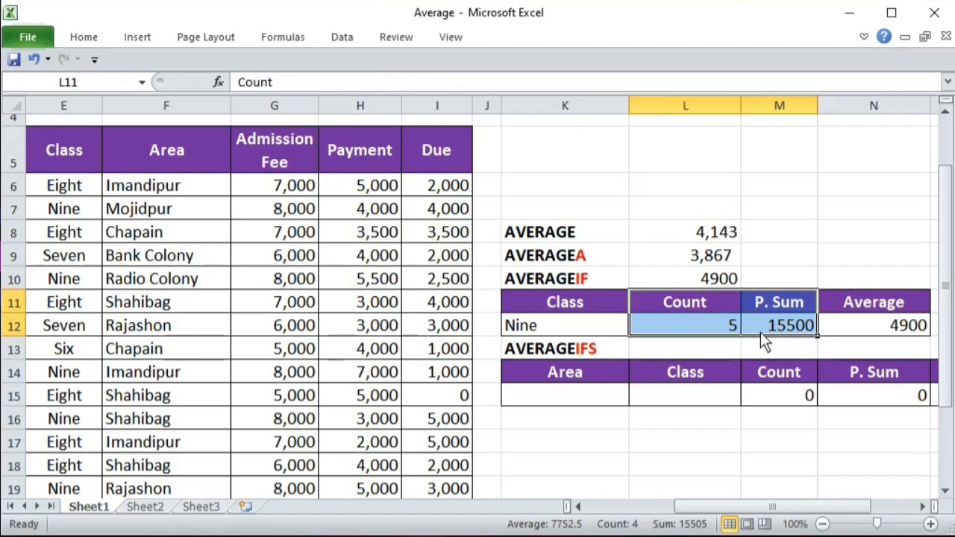
click(679, 328)
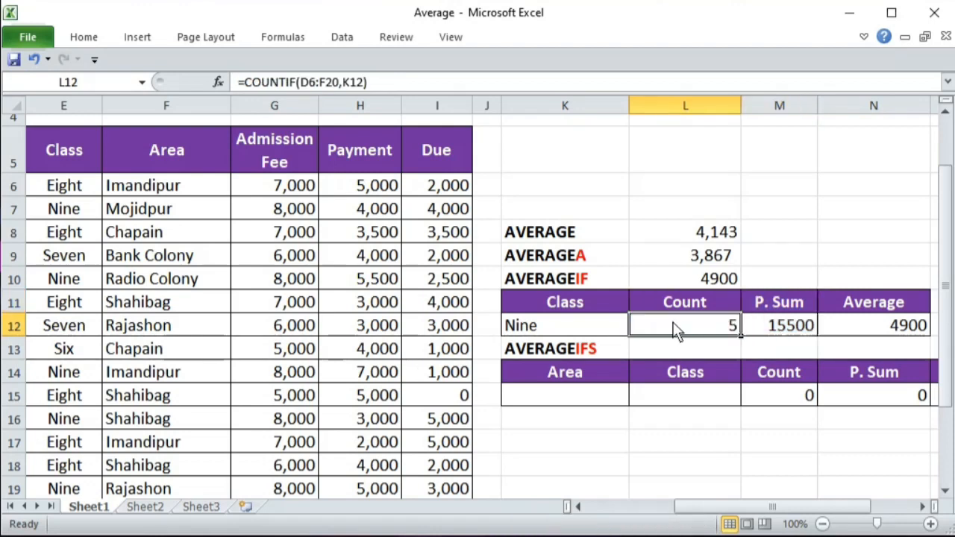
click(877, 334)
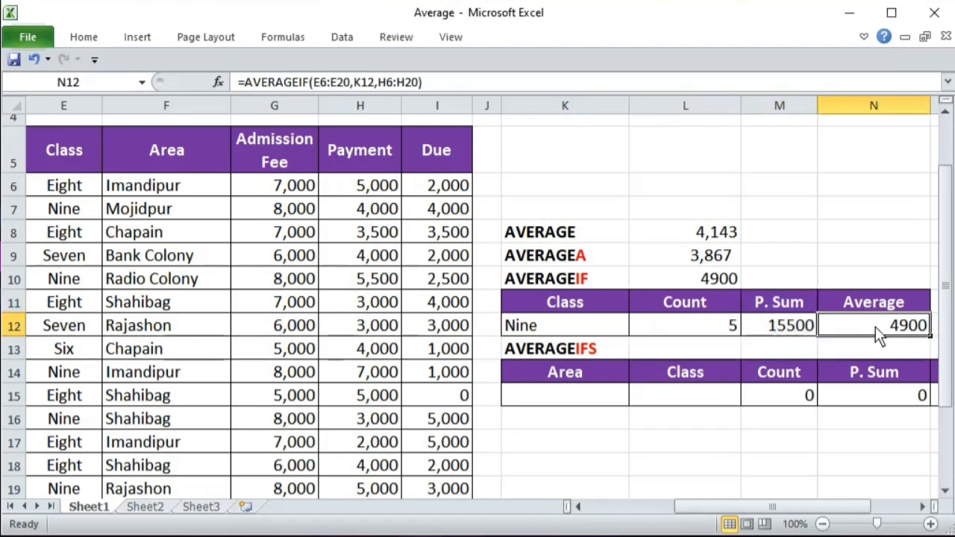
- Change the class in K12 to Eight and check the P. Sum and Average cells in row 12
click(586, 328)
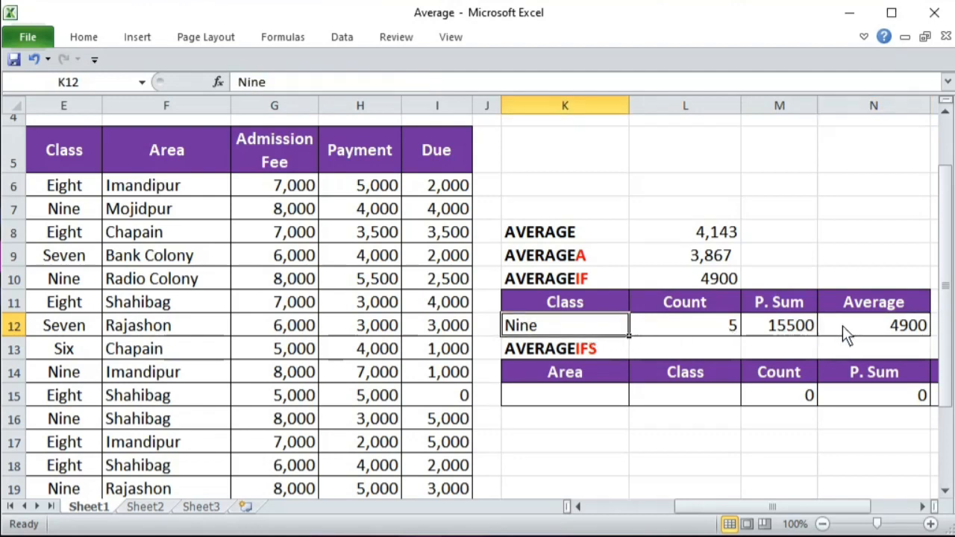
text(Eight)
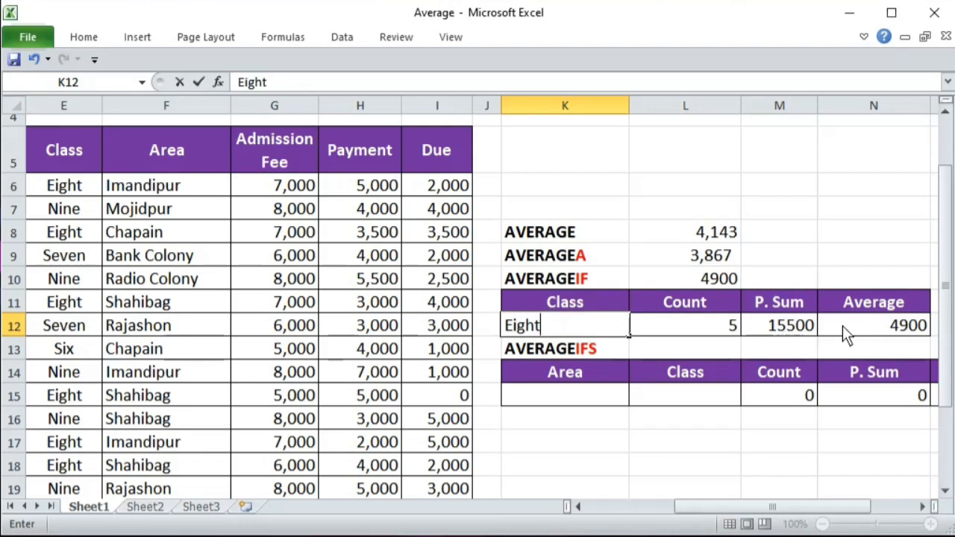
key(Tab)
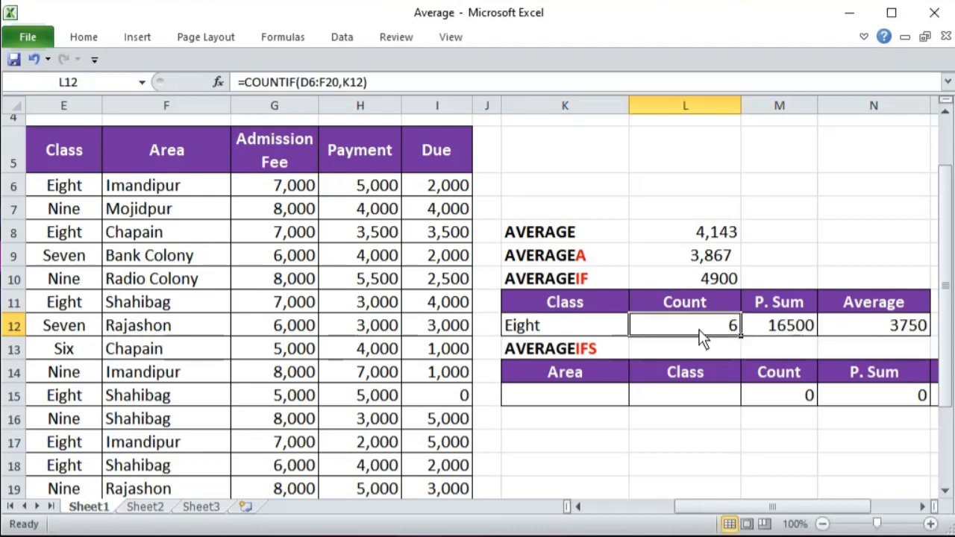
click(804, 328)
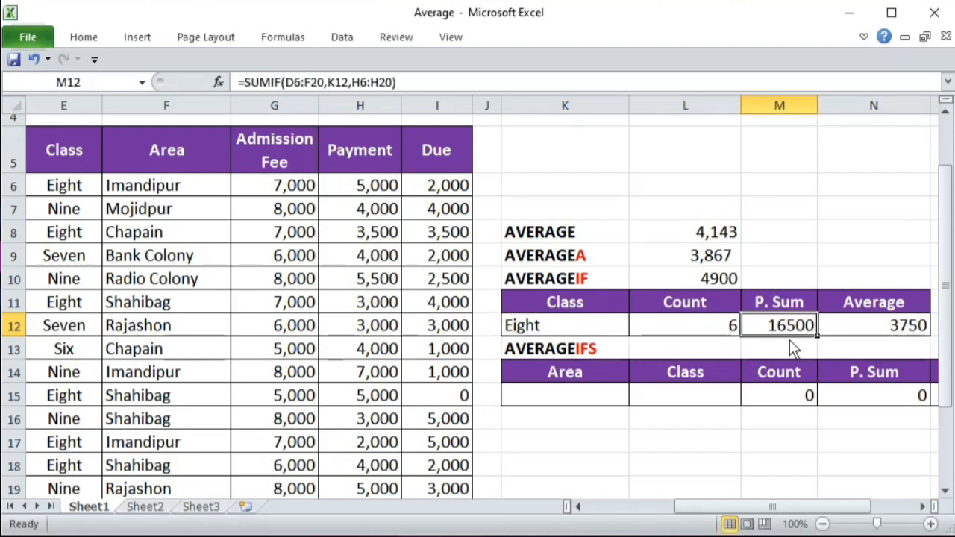
click(891, 327)
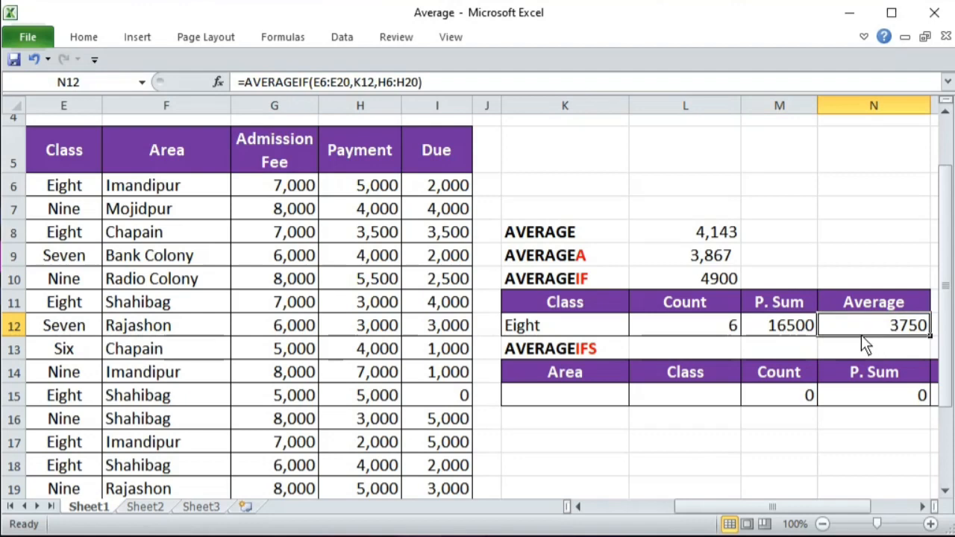
click(579, 313)
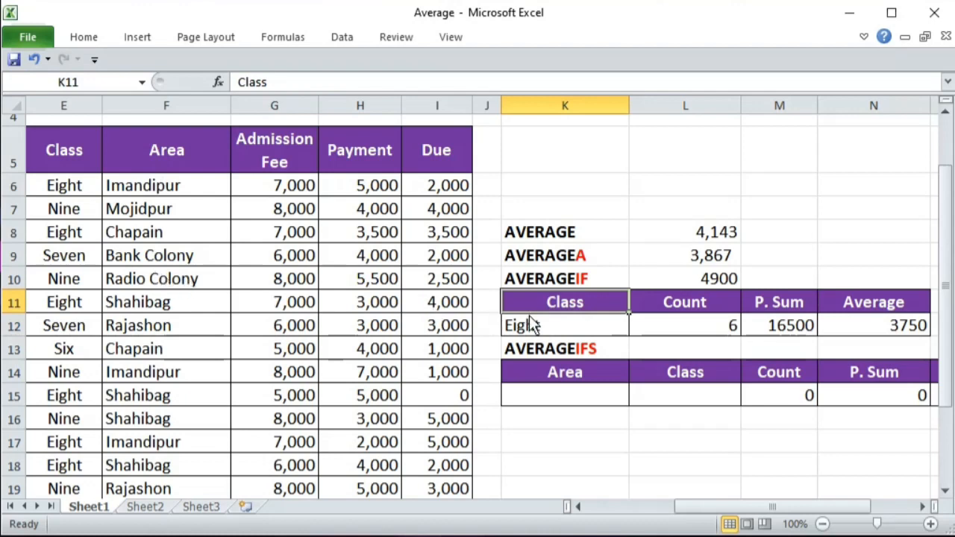
- Change the Range argument of the AVERAGEIF formula in N12 to the Area cells F6:F20
click(876, 328)
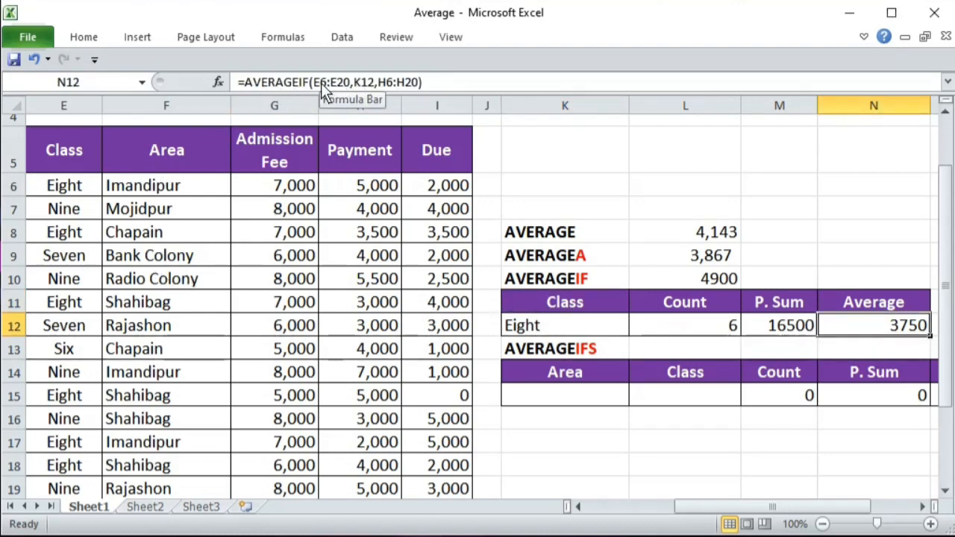
drag(313, 79, 340, 84)
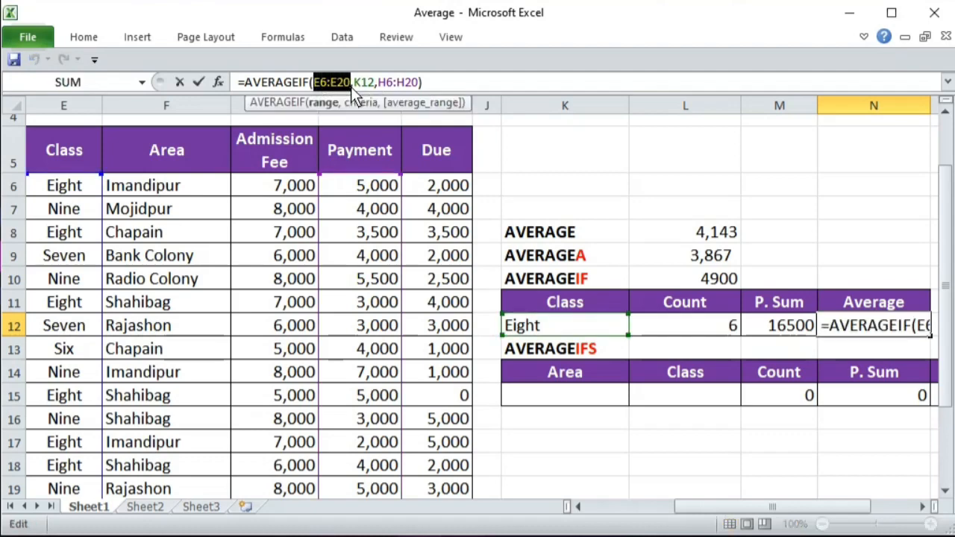
click(218, 82)
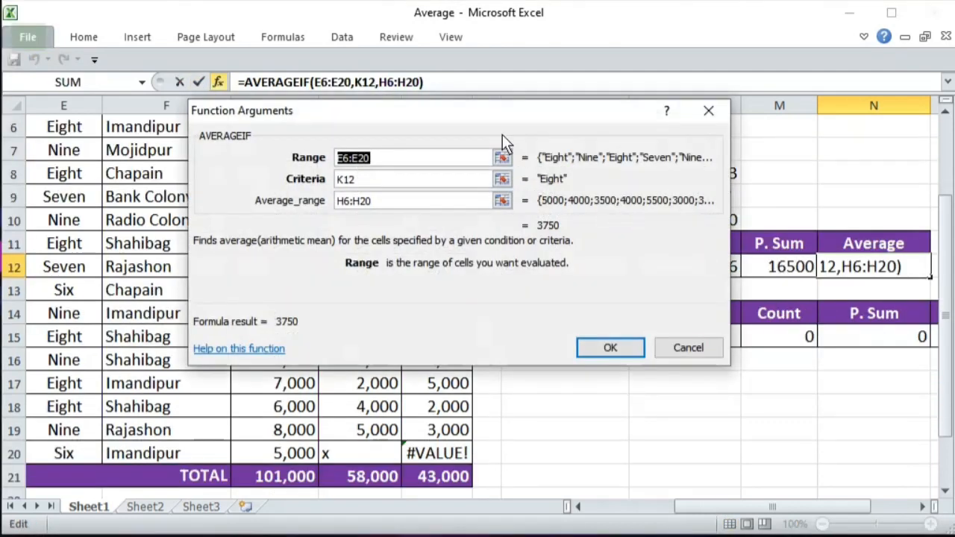
drag(454, 112, 761, 148)
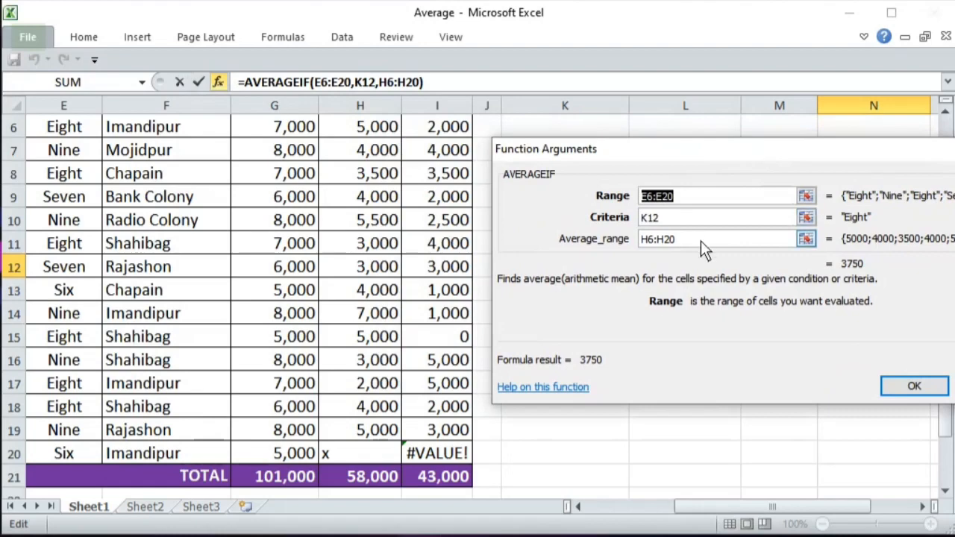
key(BackSpace)
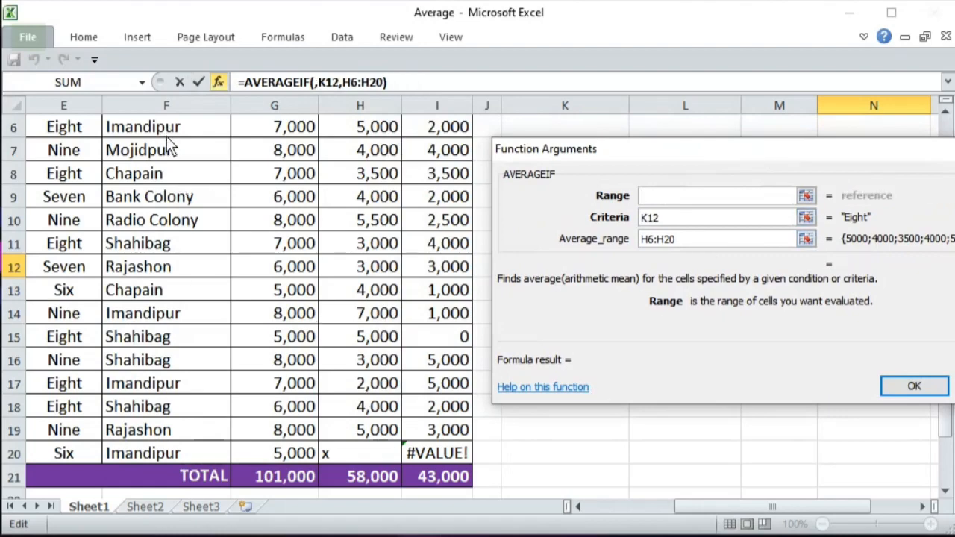
scroll(173, 150, up, 1)
drag(176, 231, 182, 446)
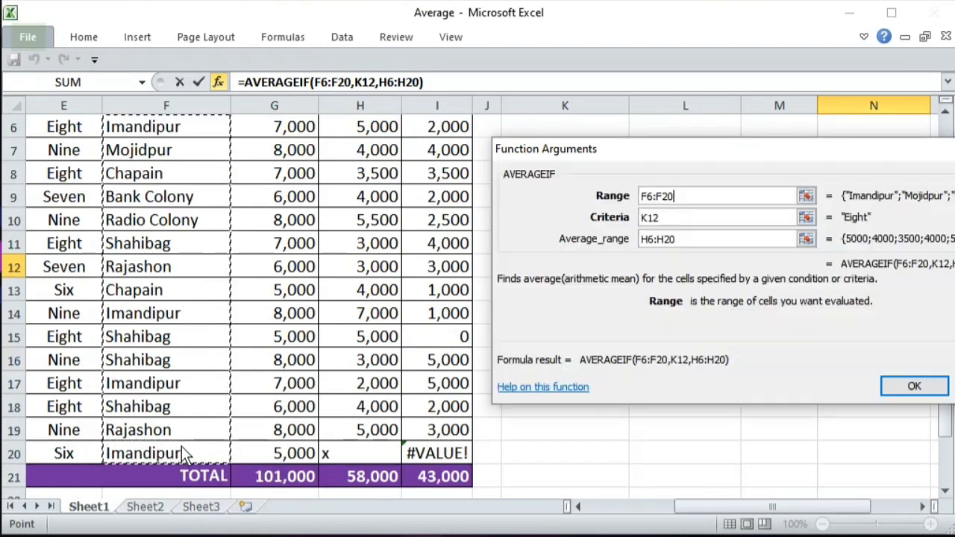
click(913, 385)
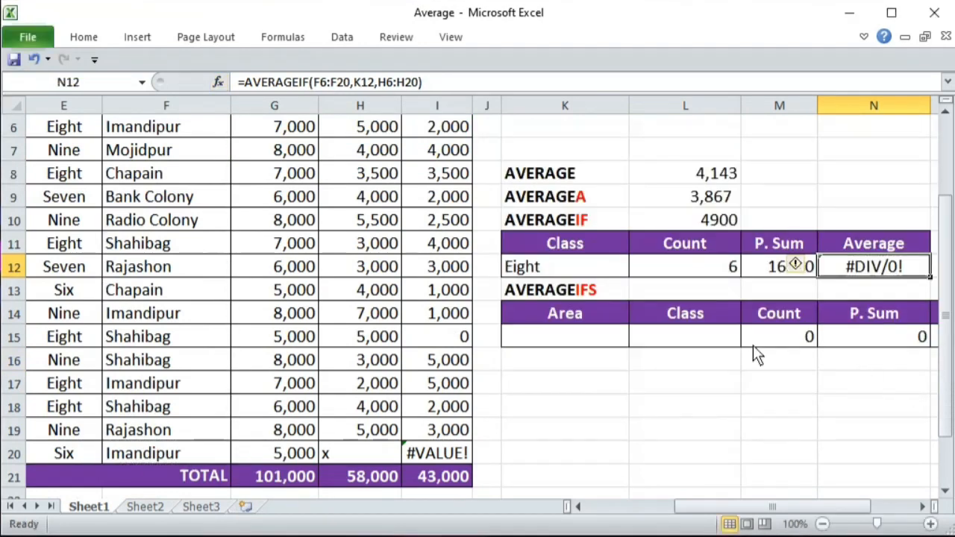
- Rename the Class header in K11 of the AVERAGEIF table as Area
click(529, 272)
click(562, 244)
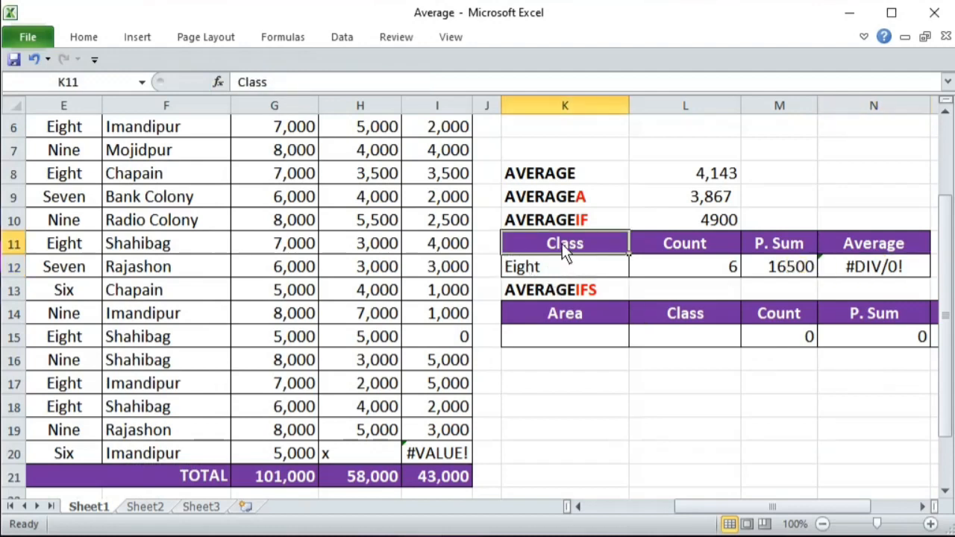
text(Area)
key(Return)
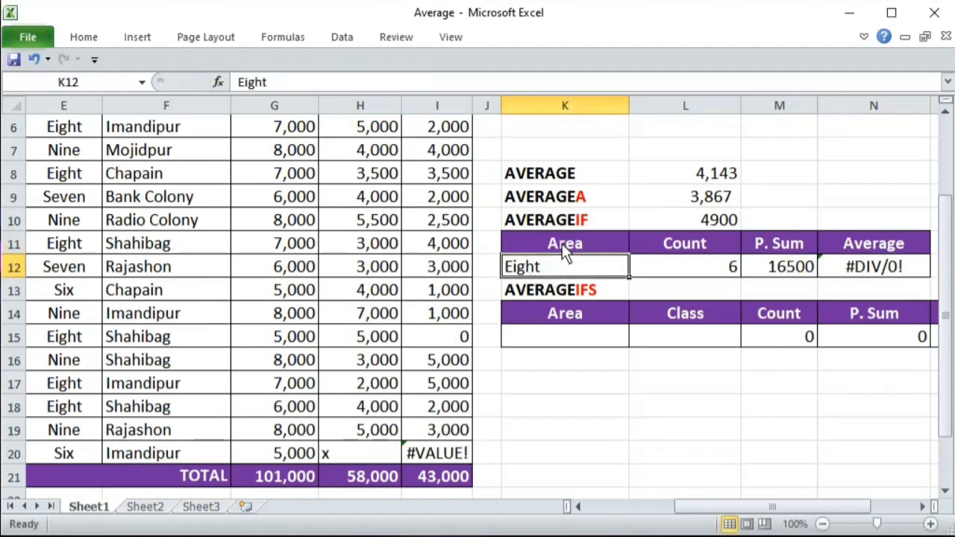
- Try Area as the criterion in K12 and check the Average cell N12
text(Area)
key(Tab)
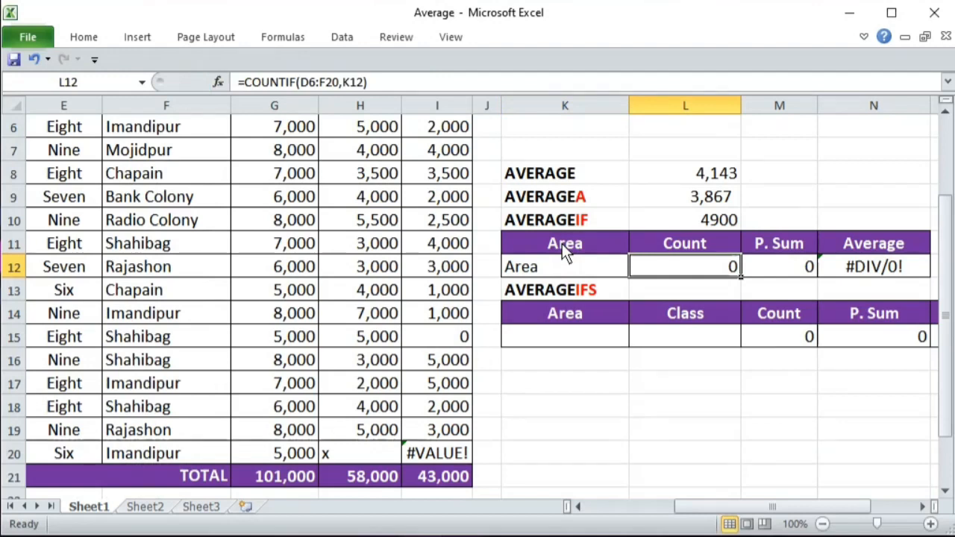
click(865, 275)
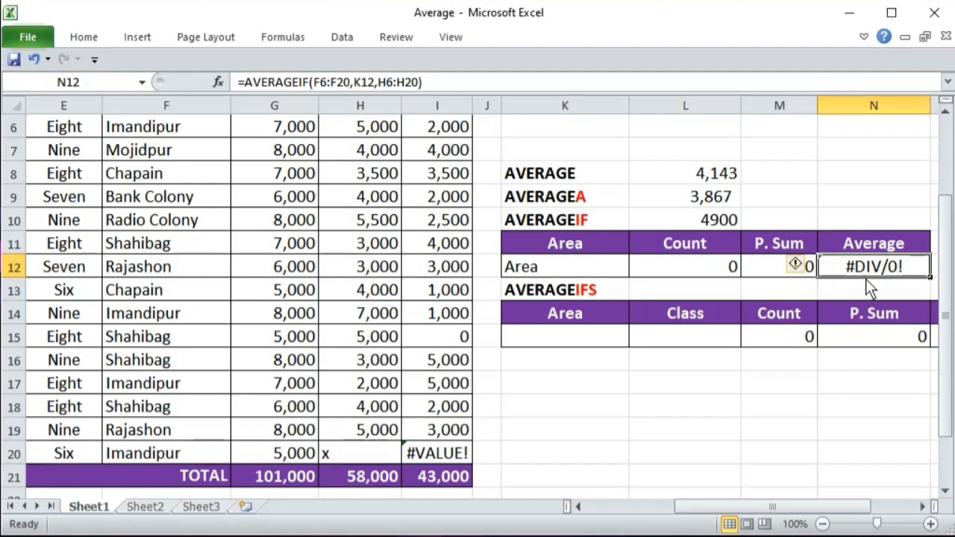
- Enter Imandipur as the area in K12 and check the Average cell N12
click(571, 271)
scroll(555, 306, up, 1)
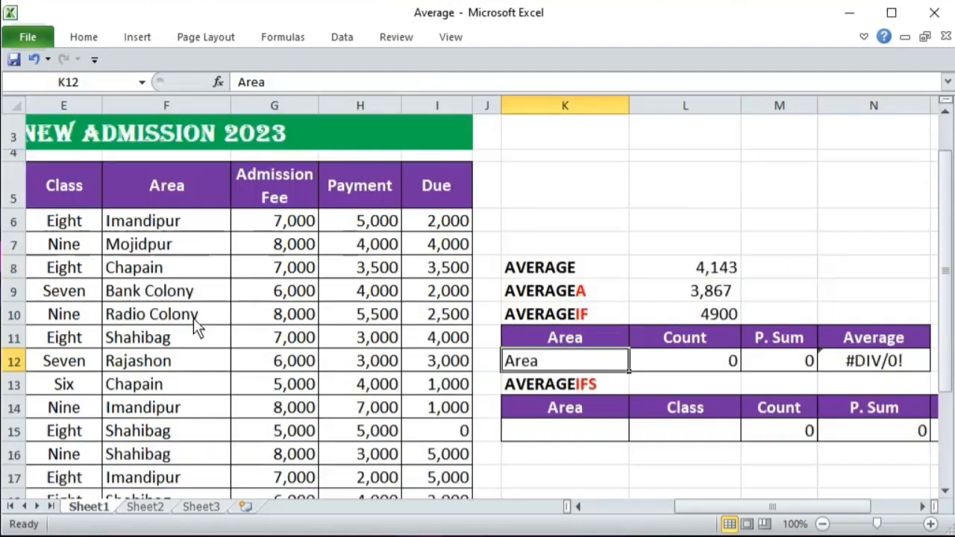
text(I)
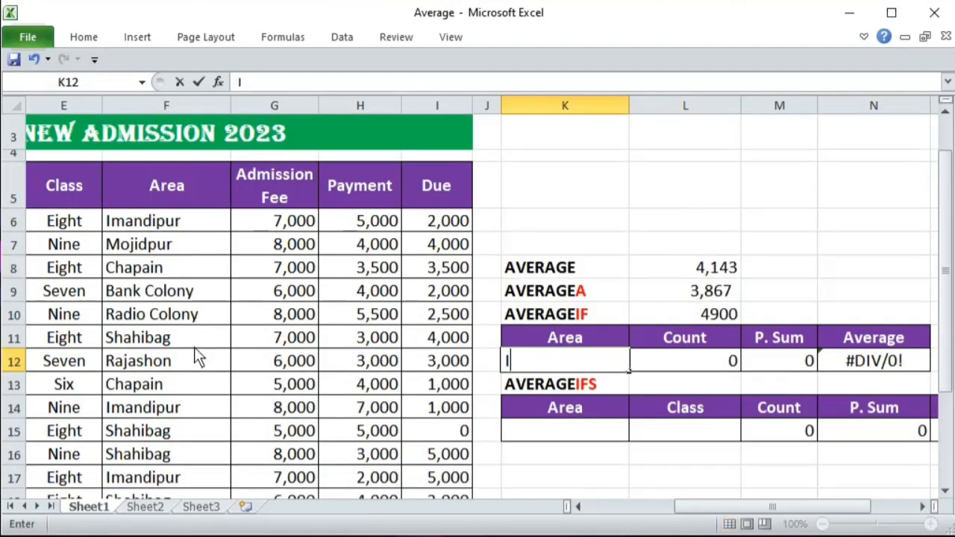
text(mandipur)
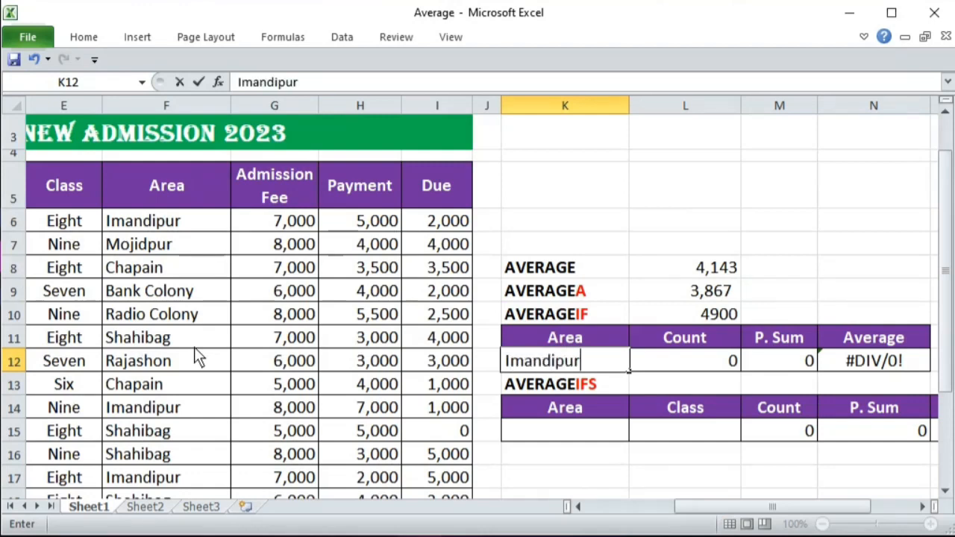
key(Tab)
key(Tab)
key(Tab)
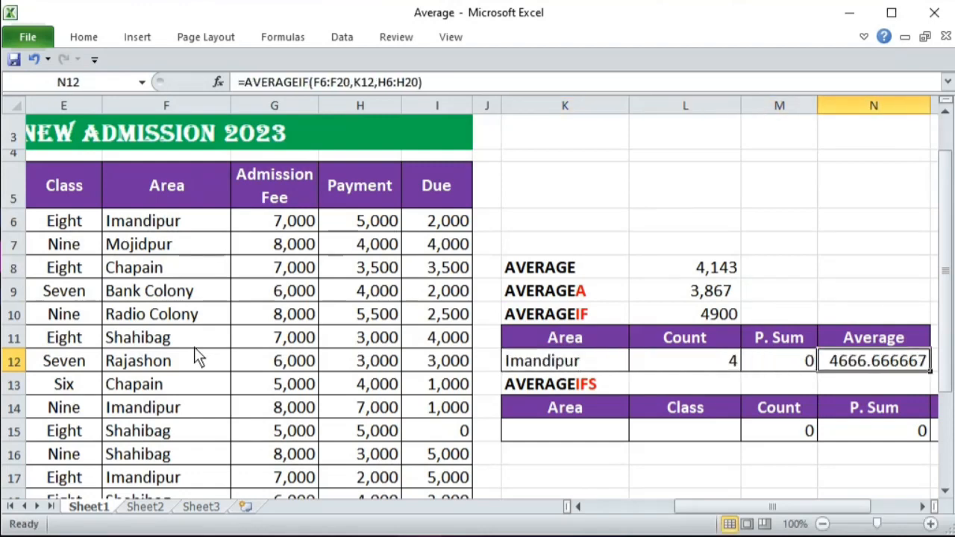
- Reduce the decimal places of the Average cell N12 to show a whole number
click(91, 39)
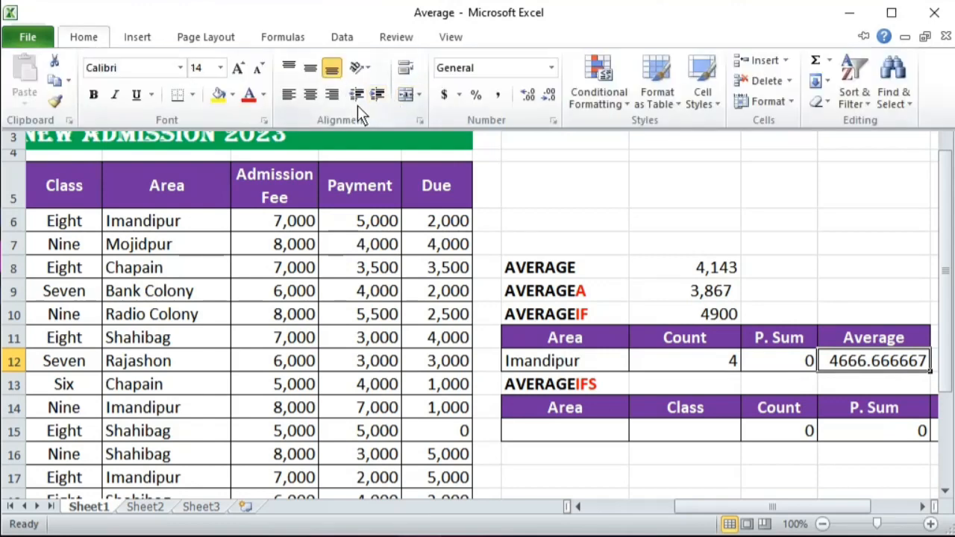
click(552, 107)
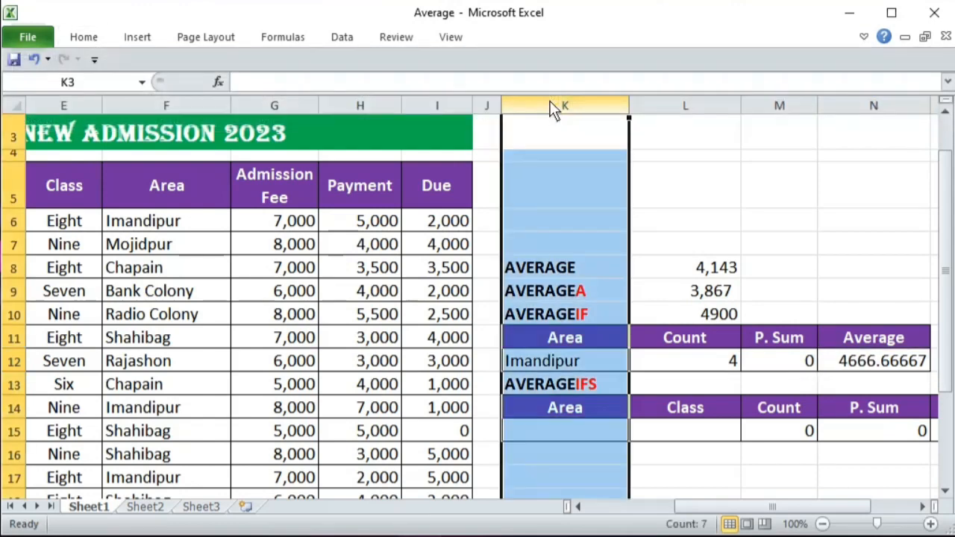
click(884, 362)
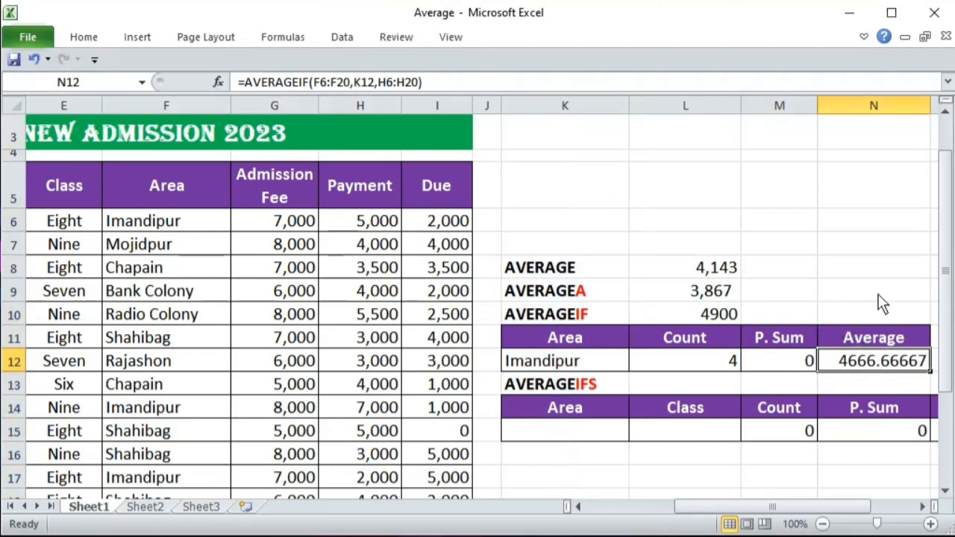
click(865, 37)
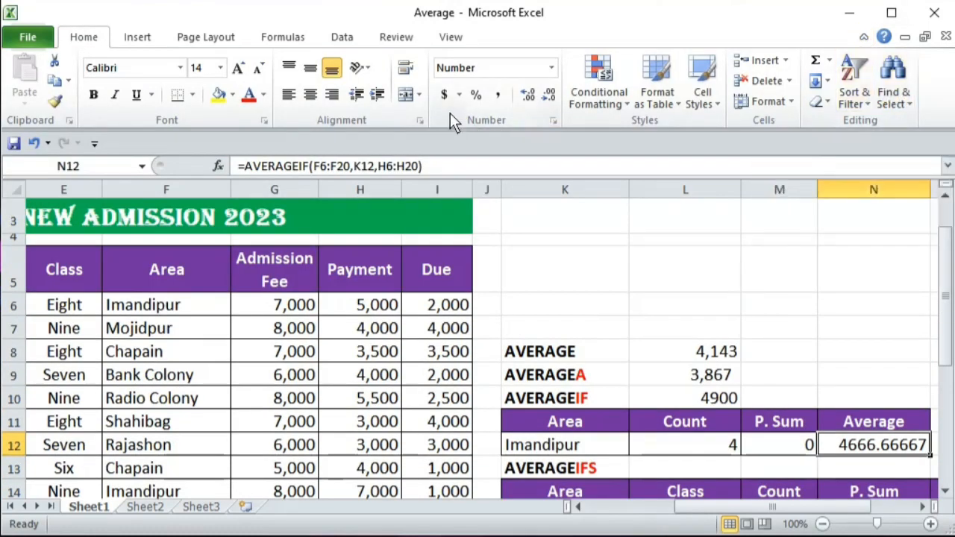
click(551, 99)
click(551, 98)
click(551, 97)
click(551, 97)
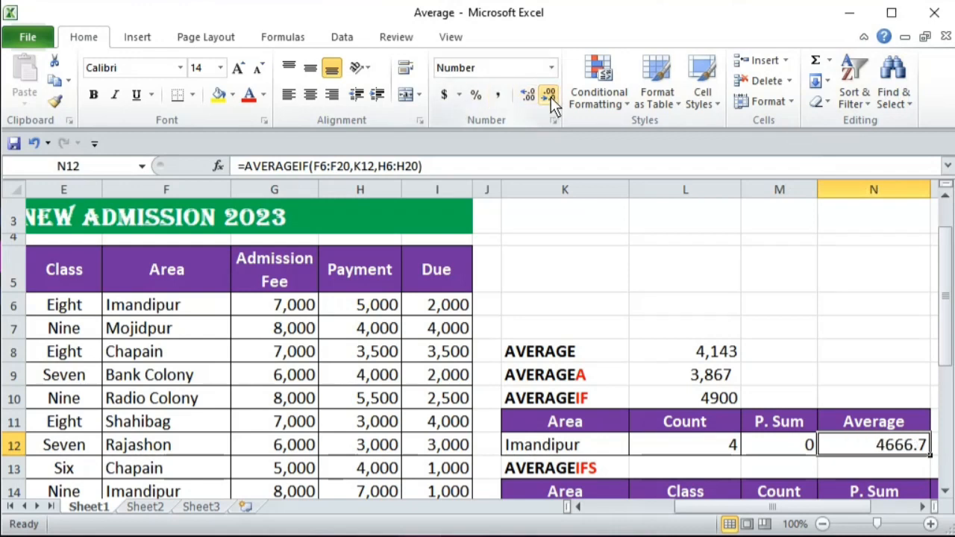
click(550, 97)
- Compare the area in K12 with its Average in N12 and examine the Count and P. Sum cells against the Class column
scroll(839, 418, down, 1)
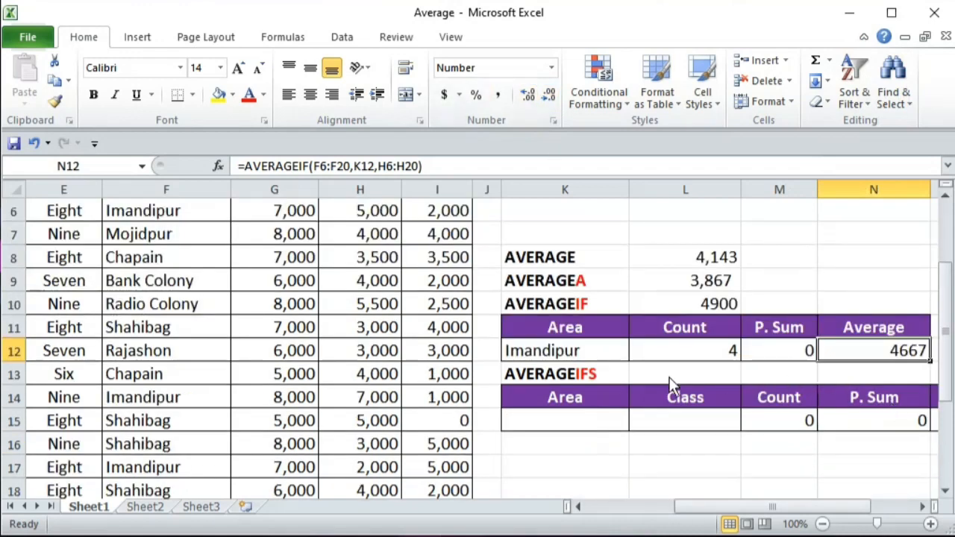
click(586, 358)
click(898, 359)
drag(701, 357, 757, 356)
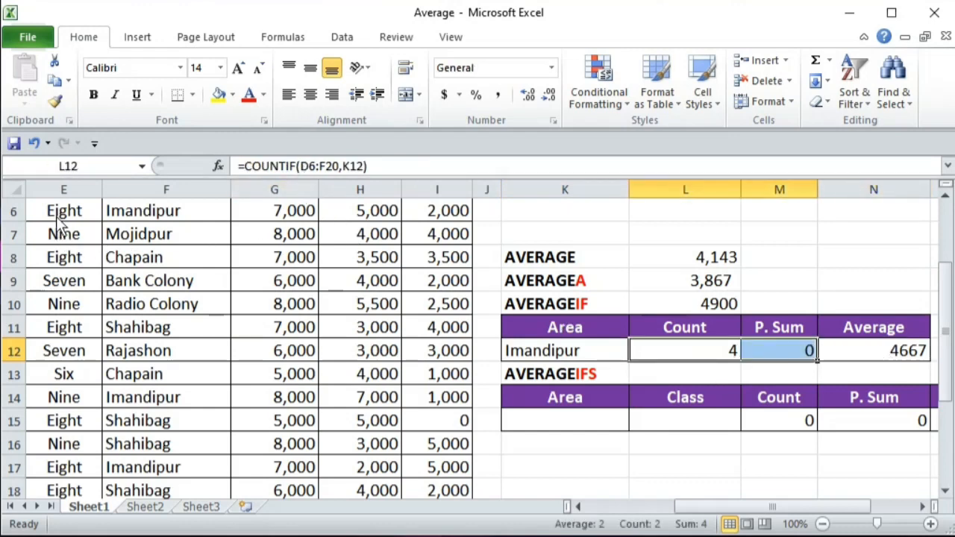
drag(62, 215, 64, 374)
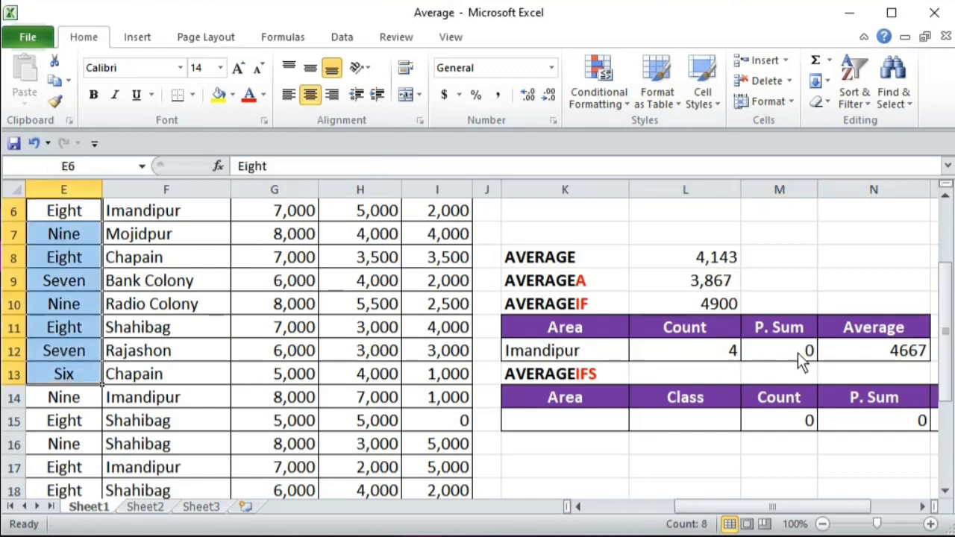
drag(704, 351, 802, 347)
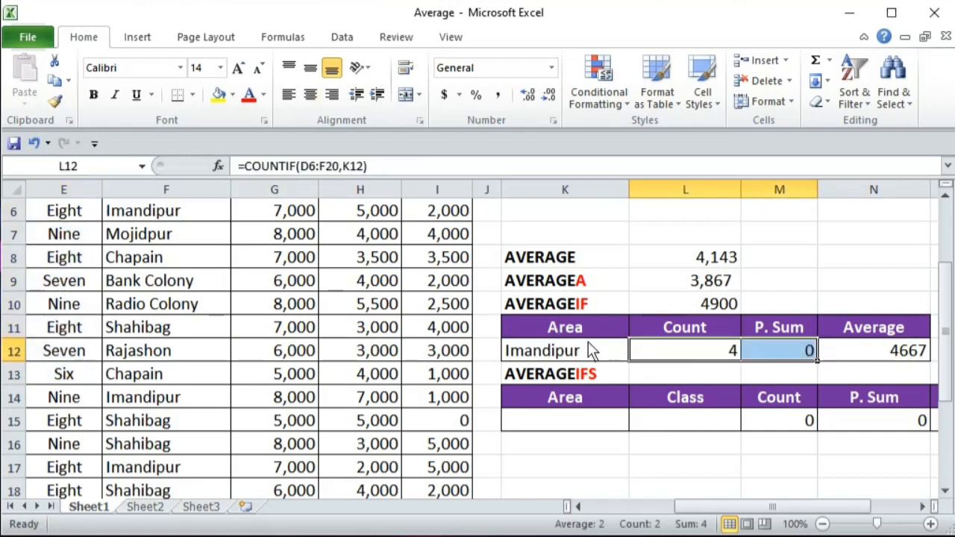
click(564, 353)
click(909, 360)
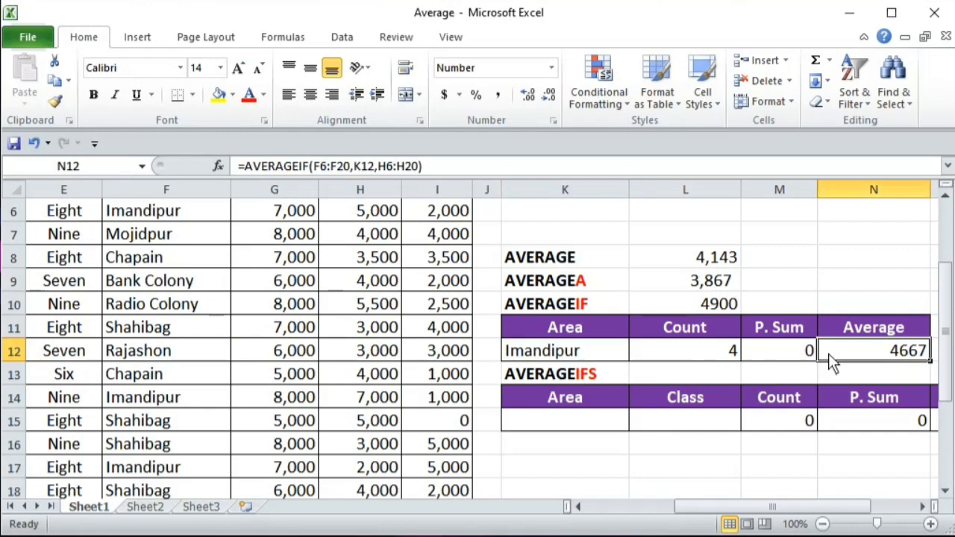
click(592, 349)
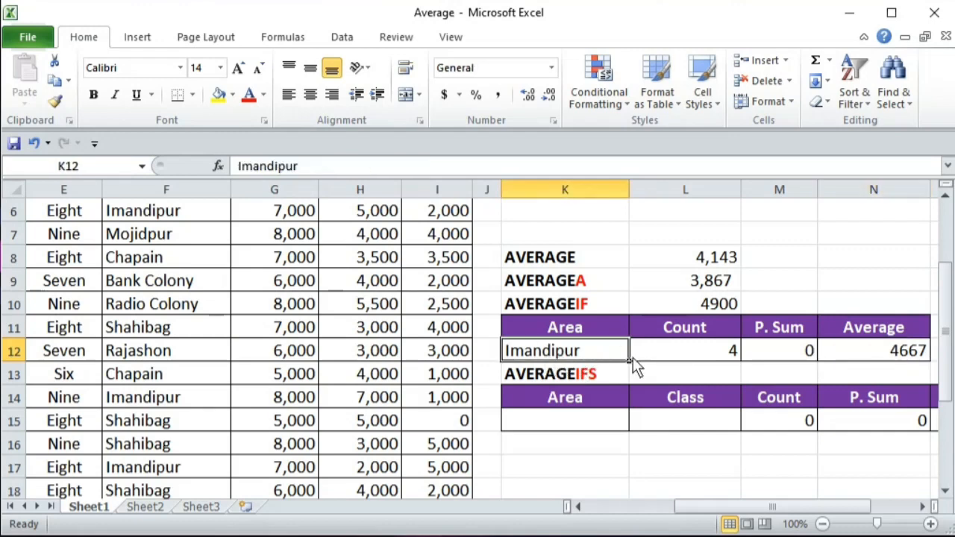
- Examine the AVERAGEIFS table's Area and Class criteria cells K15 and L15, comparing it with the AVERAGEIF table above
scroll(641, 364, down, 2)
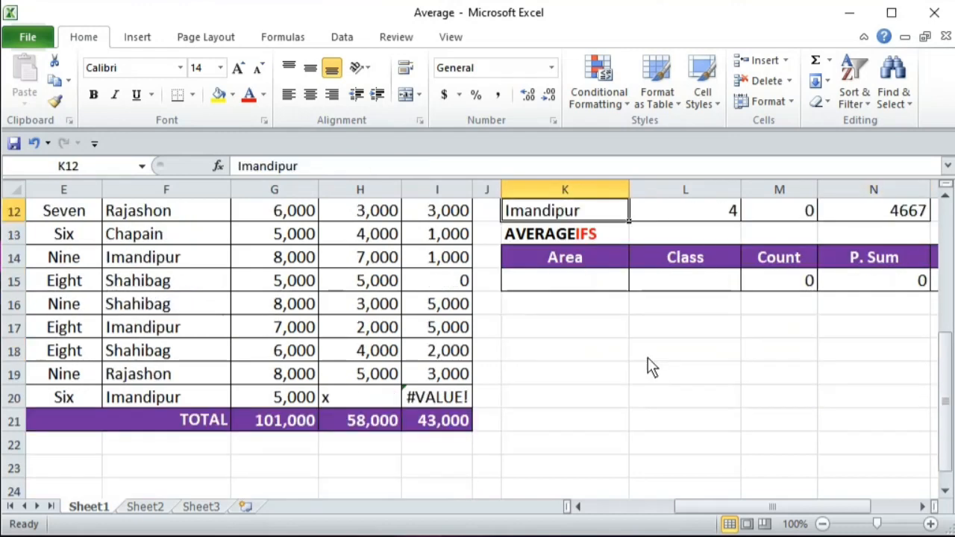
click(583, 240)
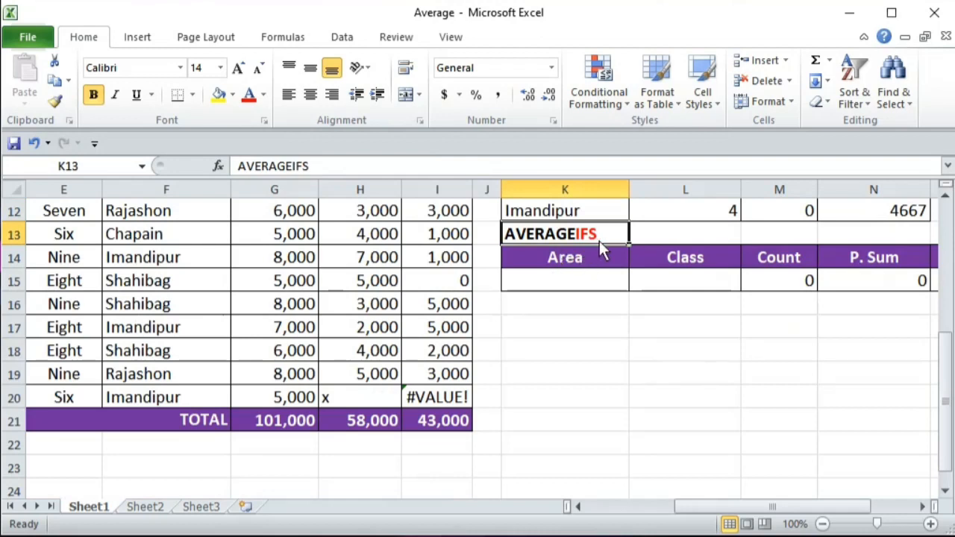
click(573, 286)
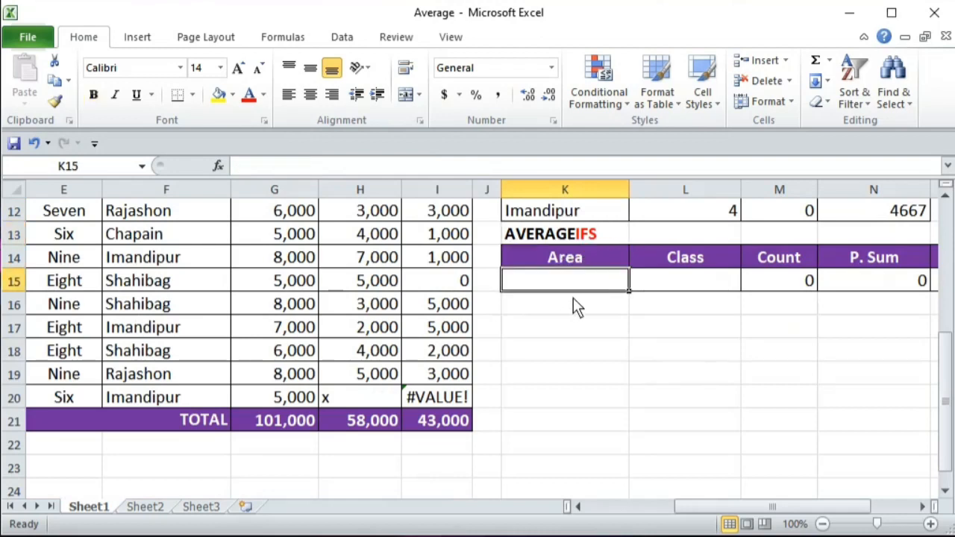
scroll(573, 298, up, 1)
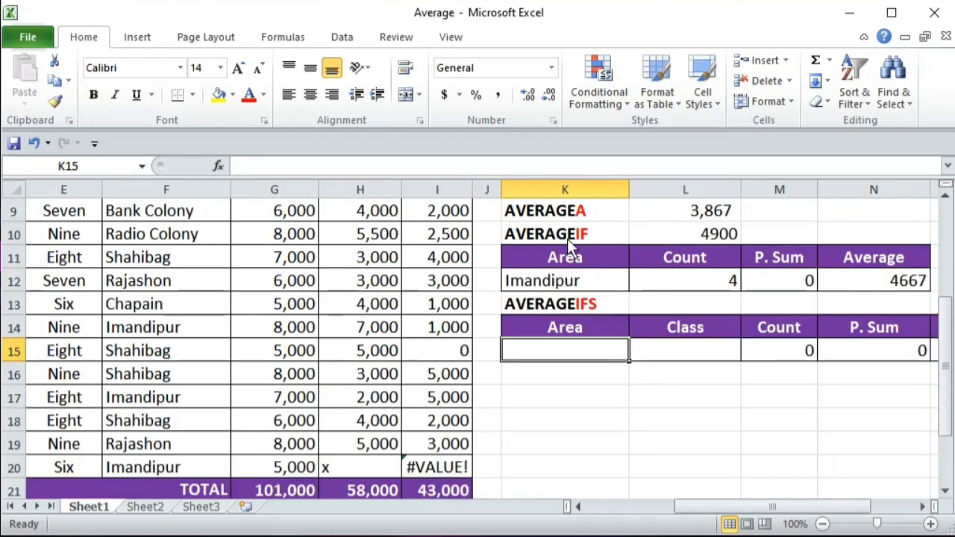
click(568, 238)
click(562, 308)
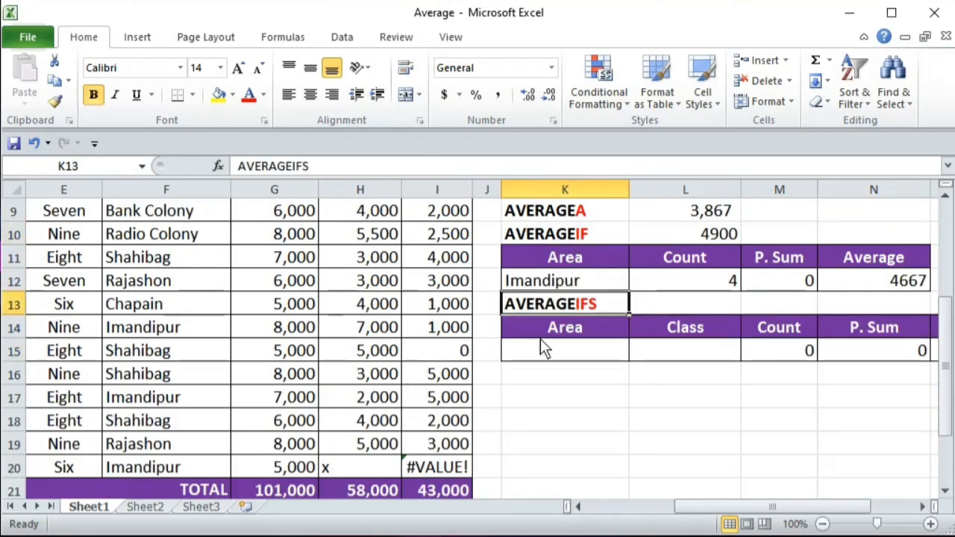
click(543, 349)
drag(553, 351, 700, 354)
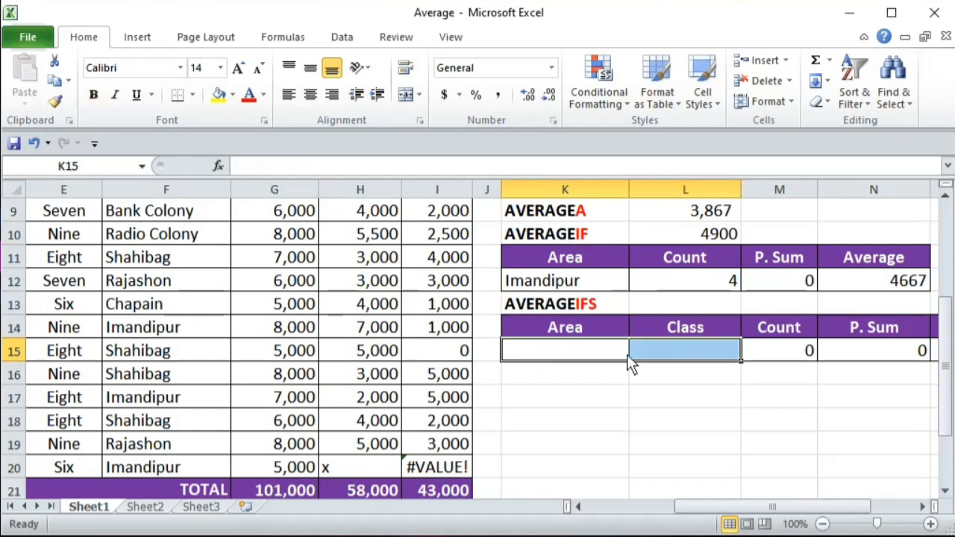
click(606, 357)
click(589, 330)
click(691, 333)
click(693, 355)
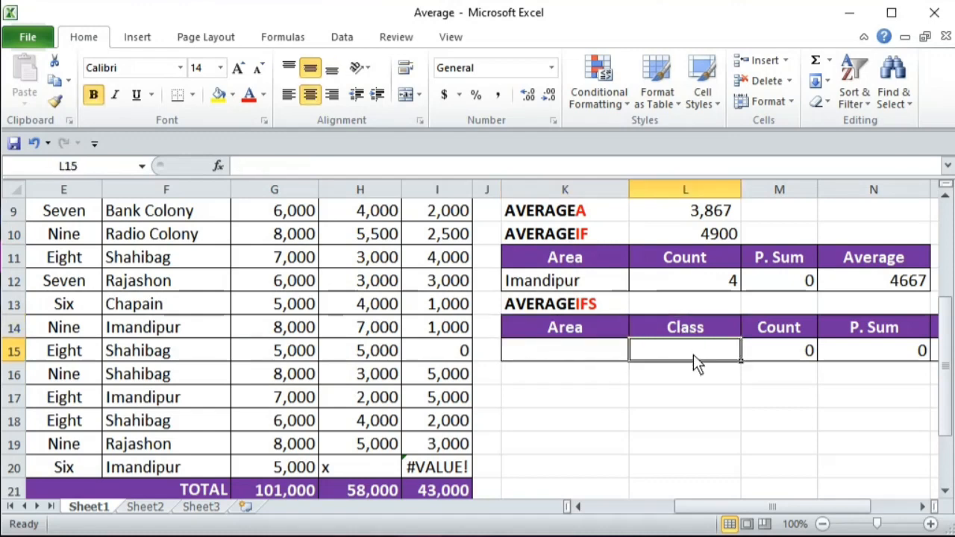
- Inspect the Count and P. Sum cells M15 and N15 and select the empty Average cell O15
click(787, 358)
click(850, 354)
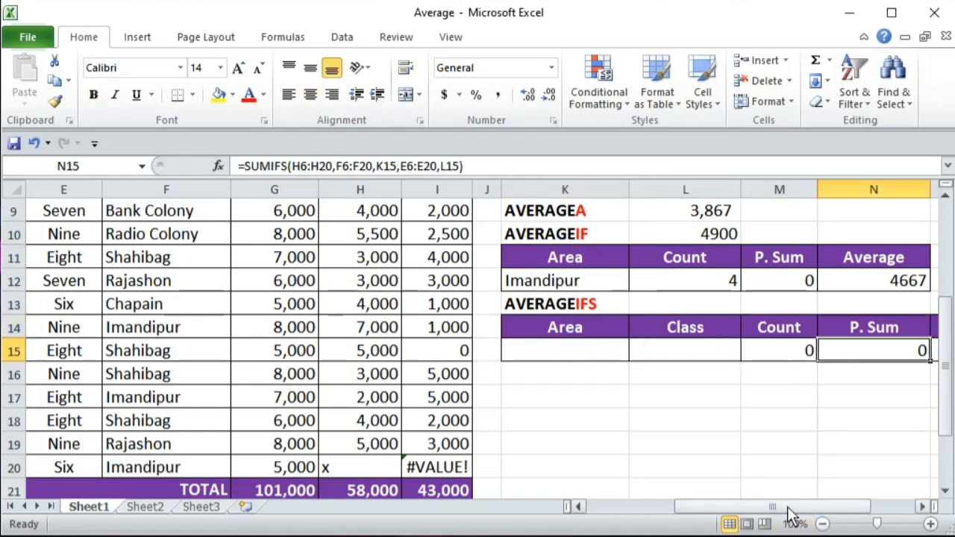
drag(791, 513, 817, 506)
click(738, 353)
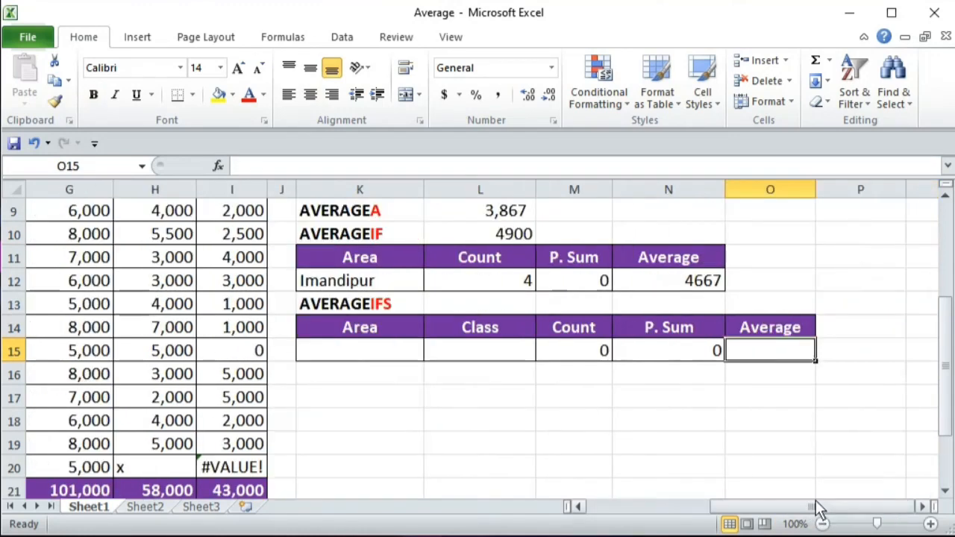
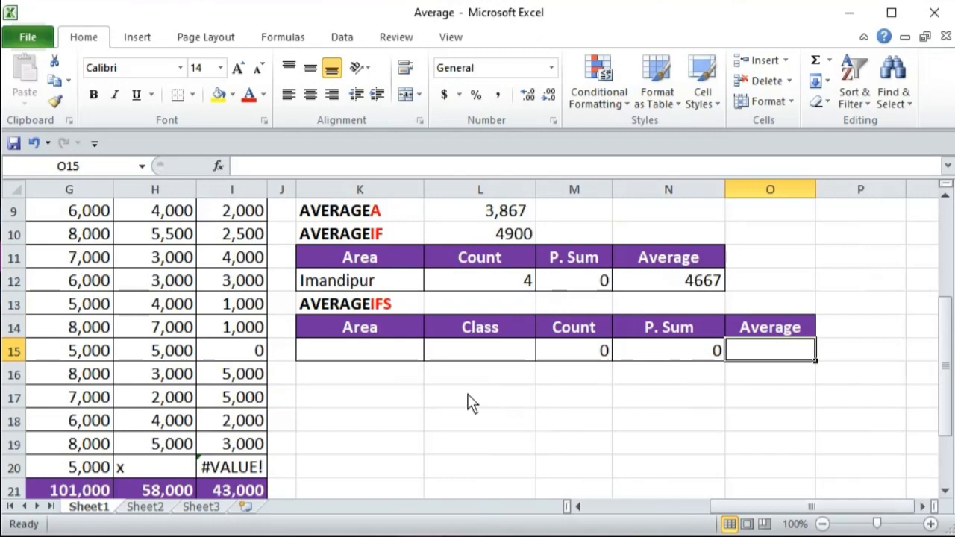
- Replace the x in Payment cell H20 with 0
click(155, 471)
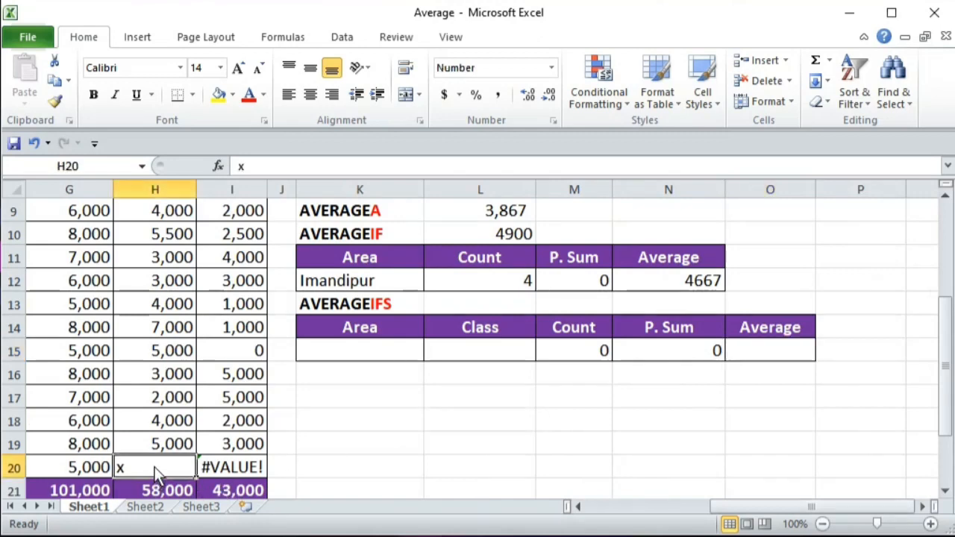
text(0)
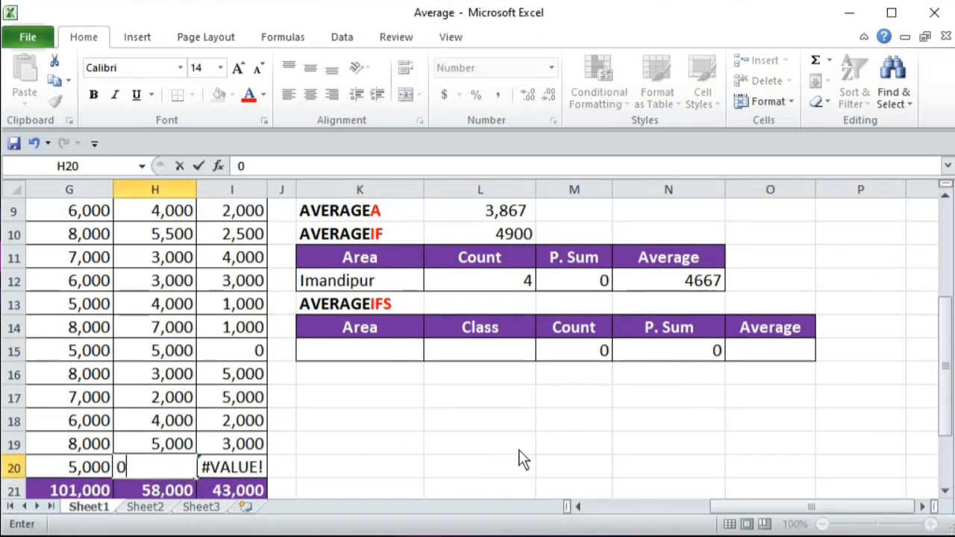
key(Tab)
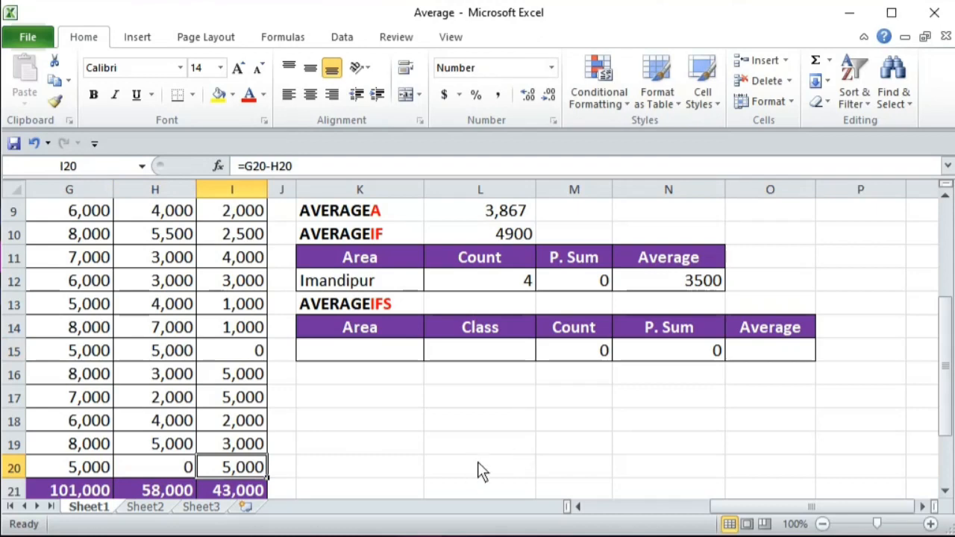
- Start an AVERAGEIFS formula in the AVERAGEIFS table's Average cell O15 and open its function arguments
click(369, 350)
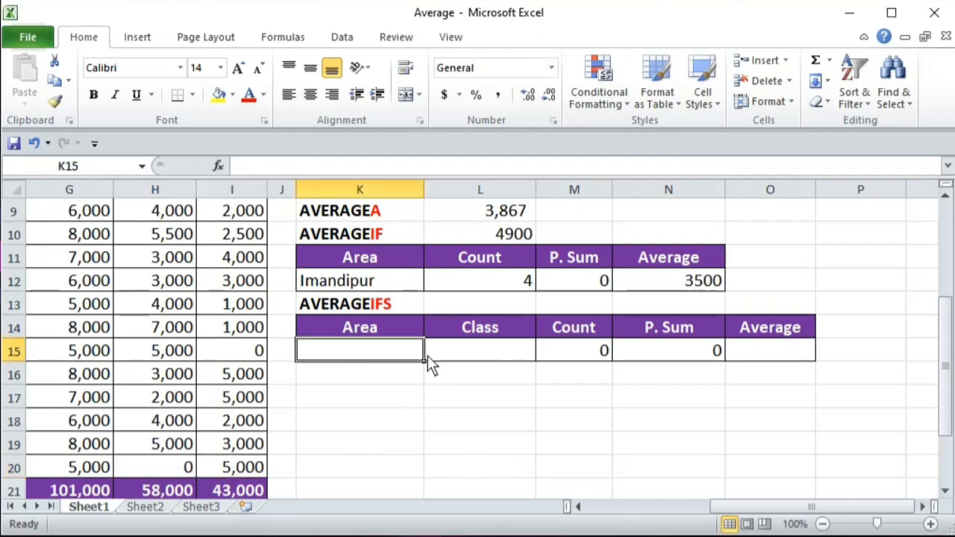
click(463, 335)
click(778, 335)
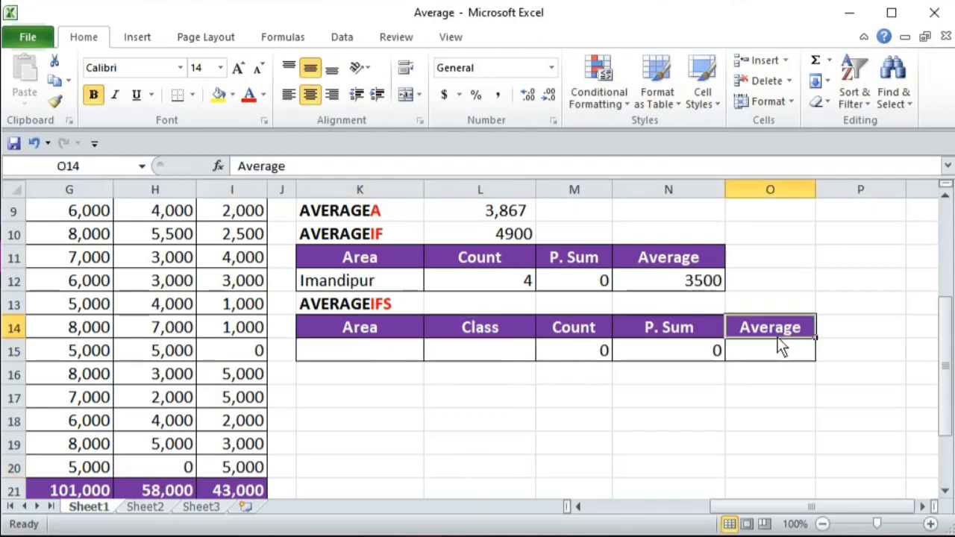
click(774, 355)
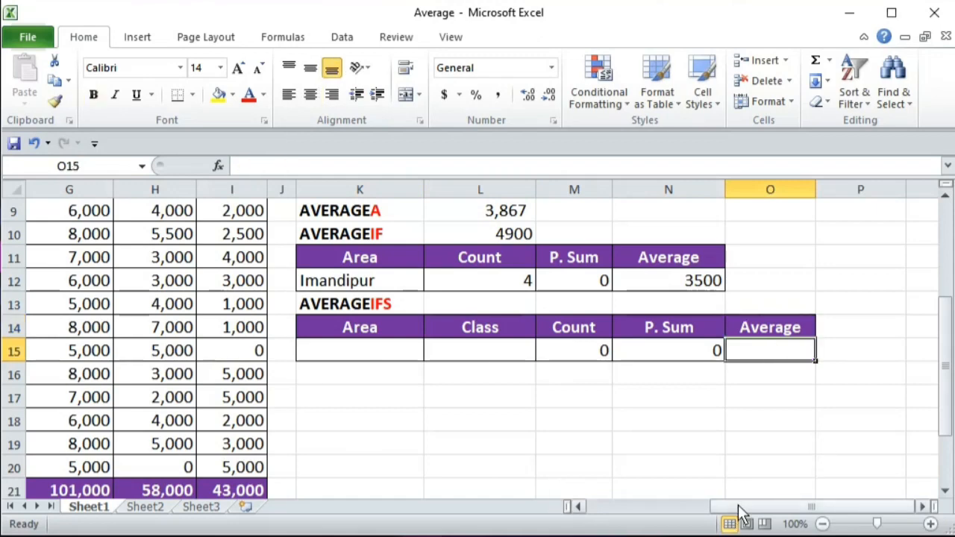
scroll(499, 454, down, 2)
scroll(733, 452, up, 1)
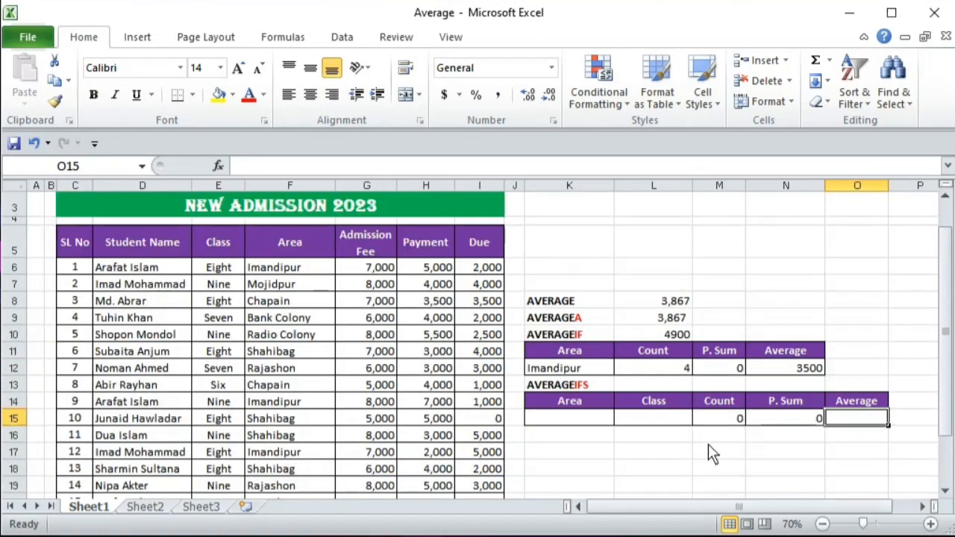
scroll(783, 422, down, 1)
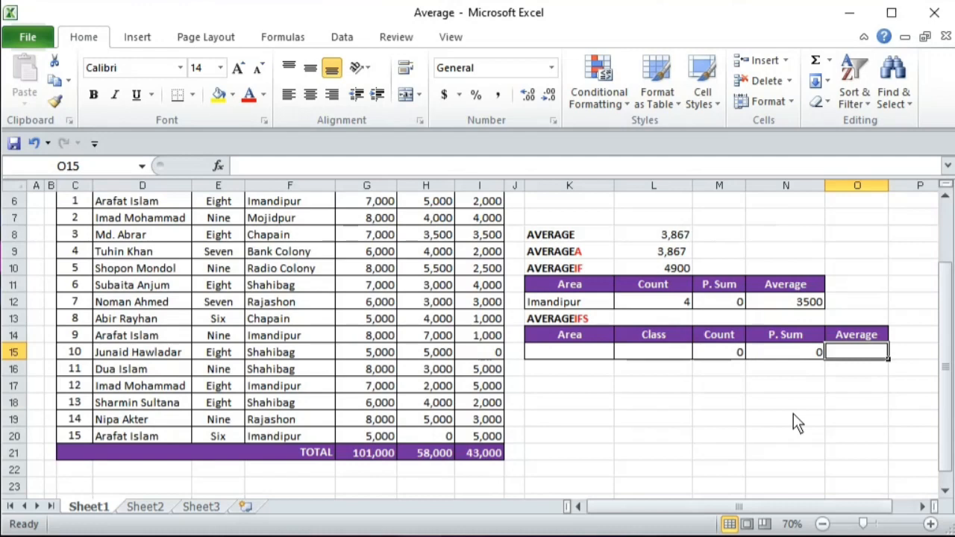
text(=av)
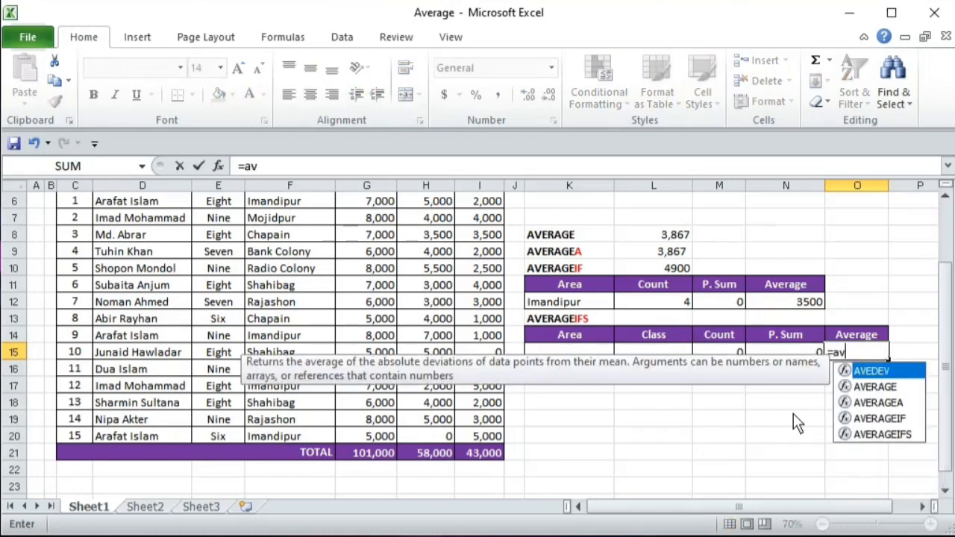
text(eragei)
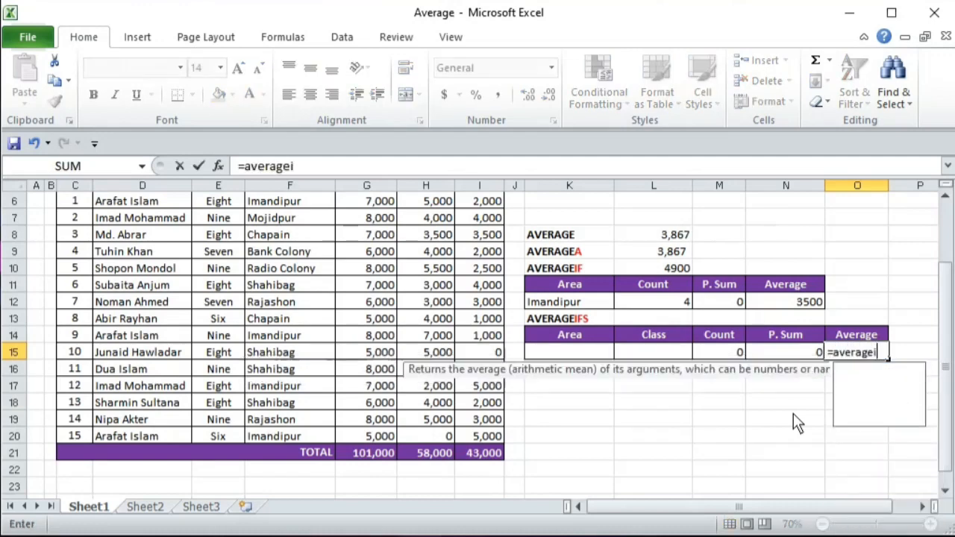
text(fs)
key(Tab)
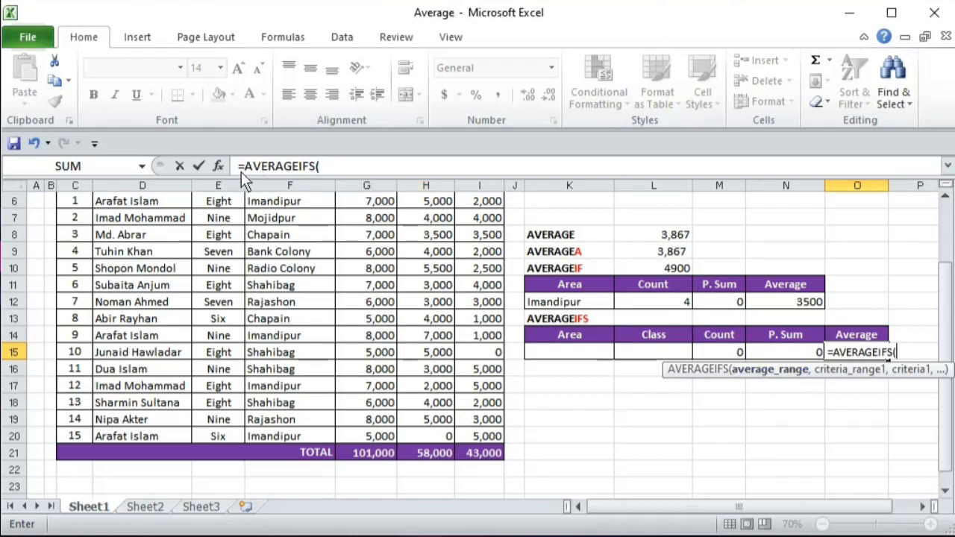
click(217, 166)
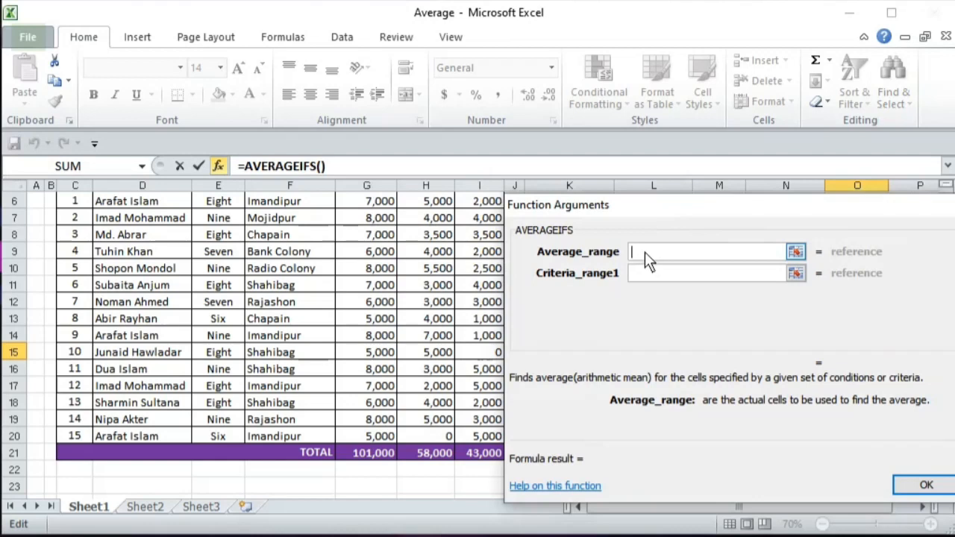
- Set the average range to the payments H6:H20 and the first criterion to the areas F6:F20 matching K15
drag(638, 212, 694, 239)
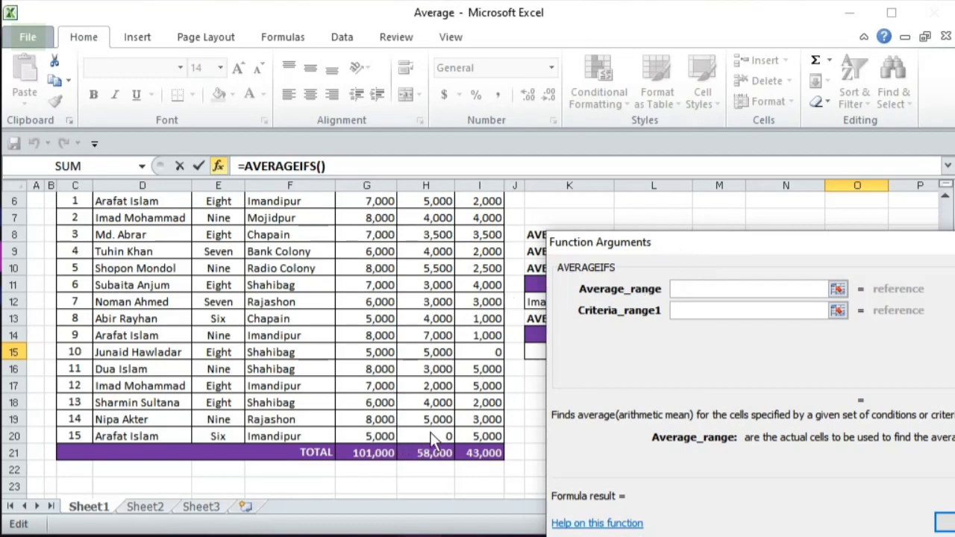
drag(432, 435, 434, 245)
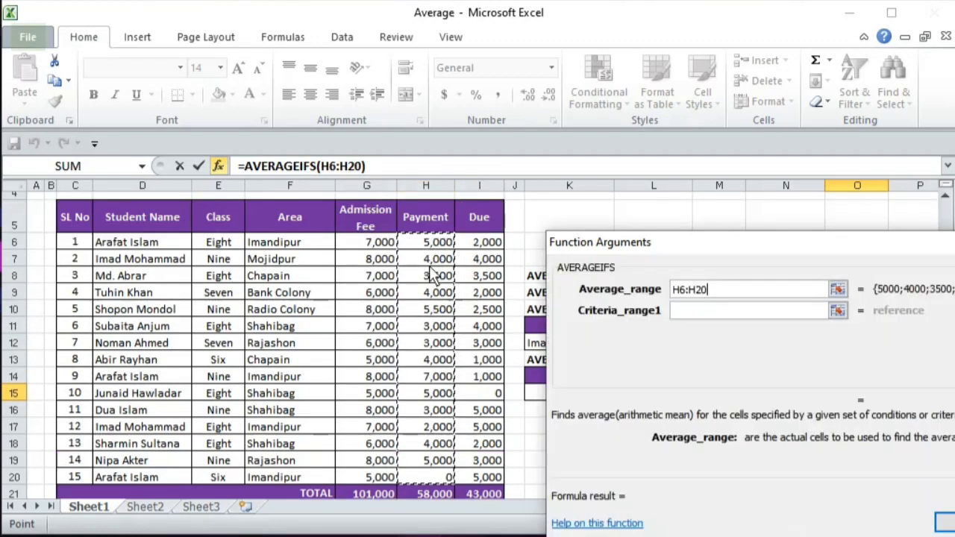
click(689, 314)
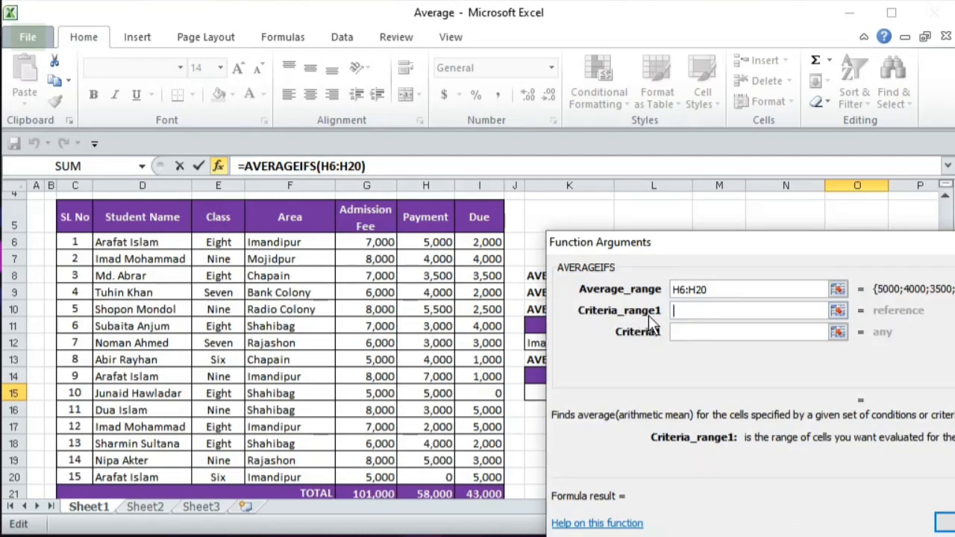
drag(688, 229, 623, 54)
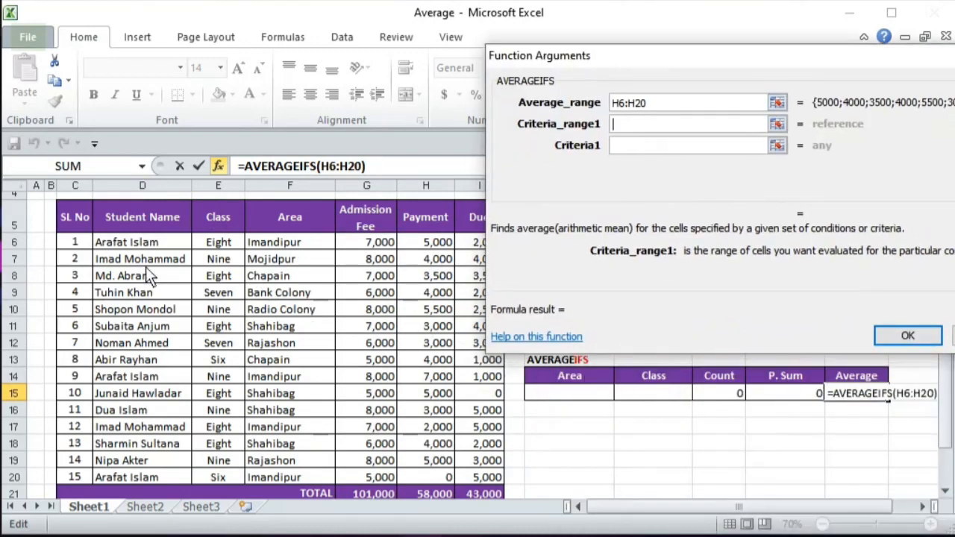
drag(290, 247, 299, 480)
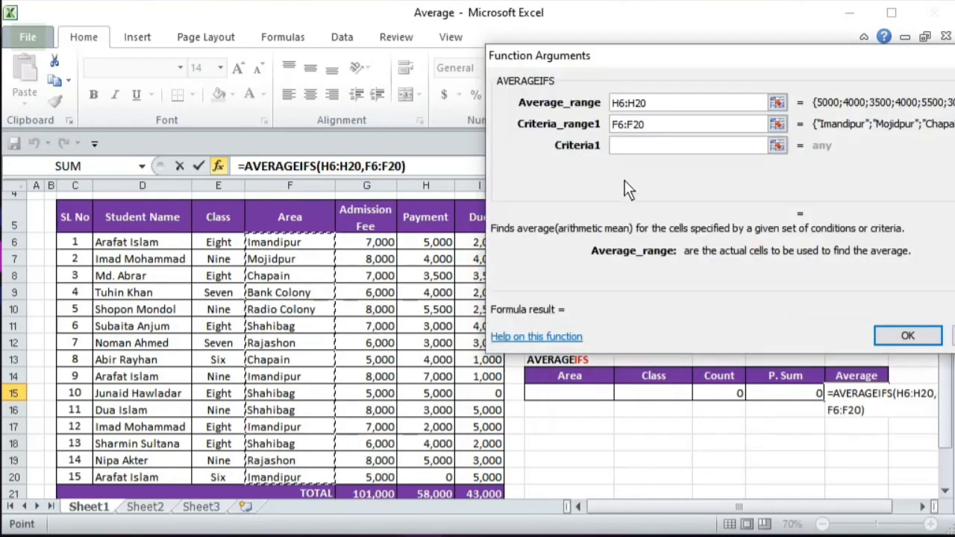
click(633, 150)
click(631, 147)
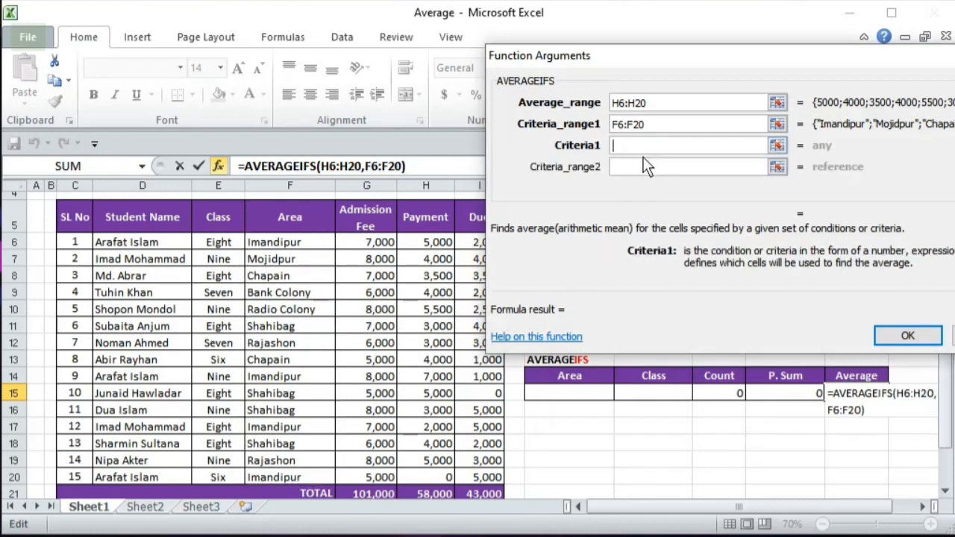
click(581, 394)
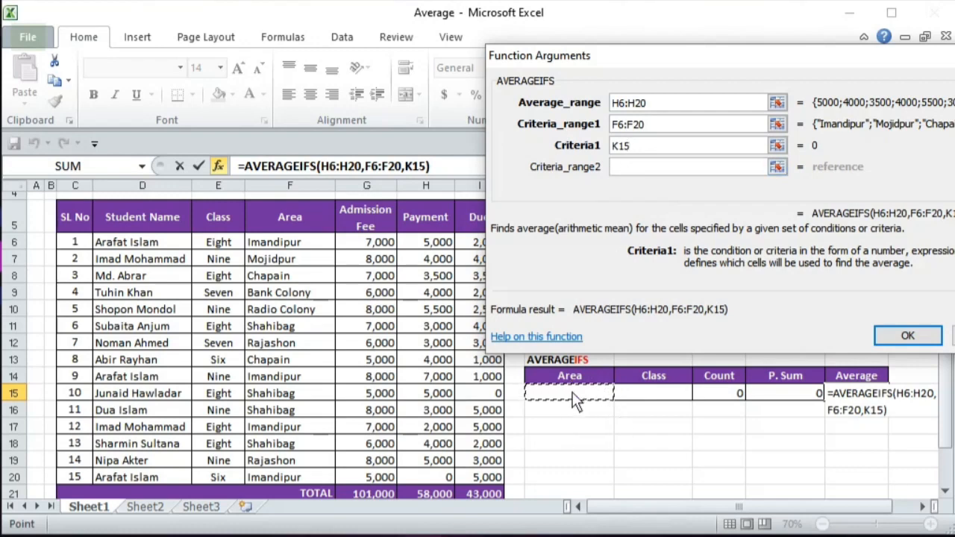
- Add the classes E6:E20 matching L15 as the second criterion and finish the AVERAGEIFS formula
click(621, 169)
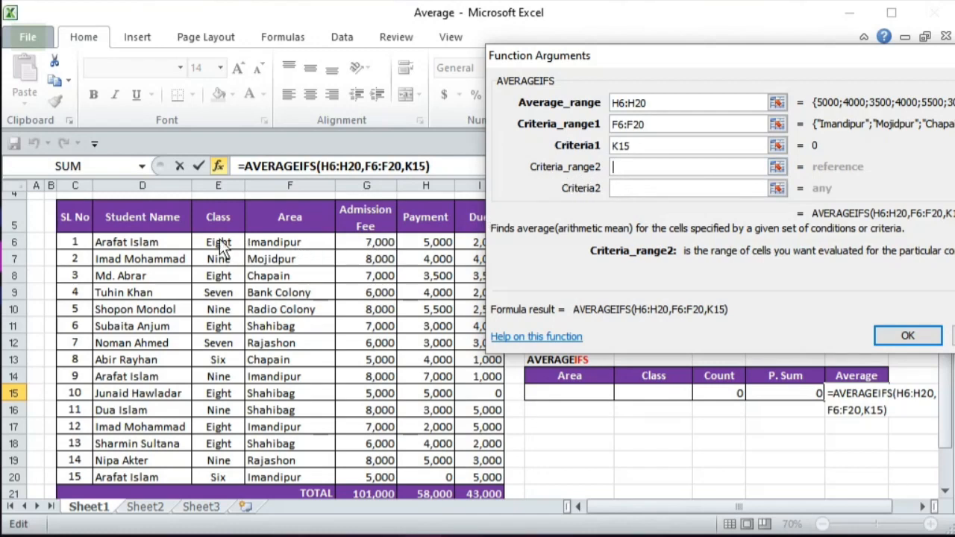
drag(223, 248, 237, 472)
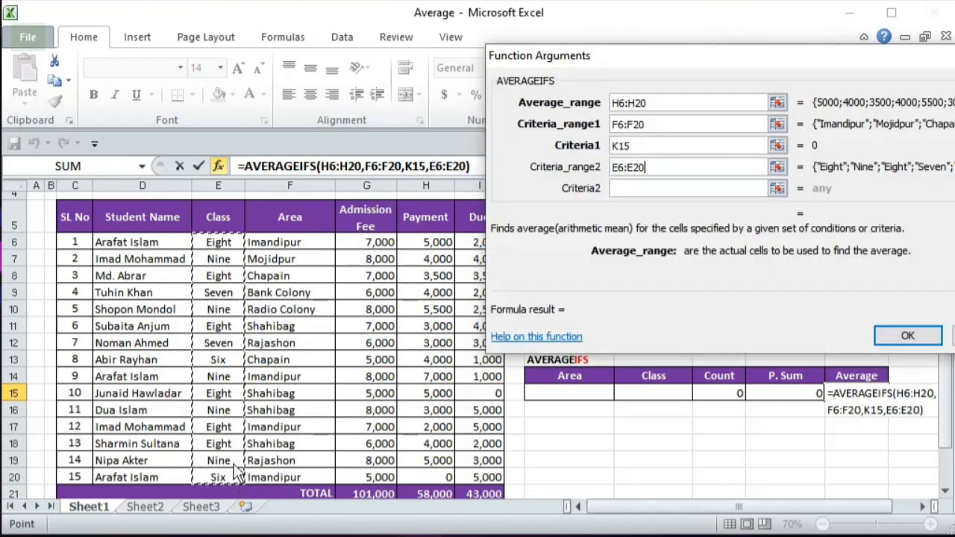
click(622, 190)
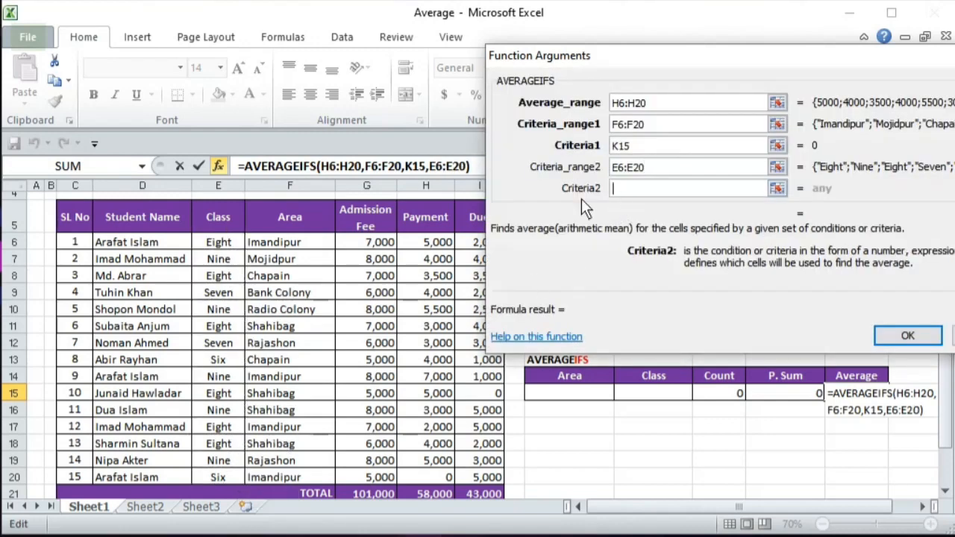
click(653, 393)
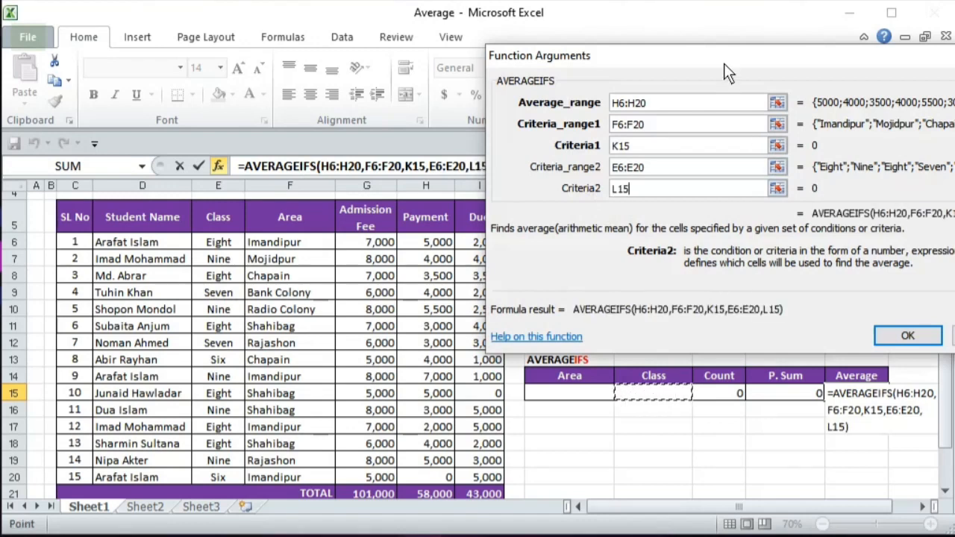
drag(724, 64, 548, 68)
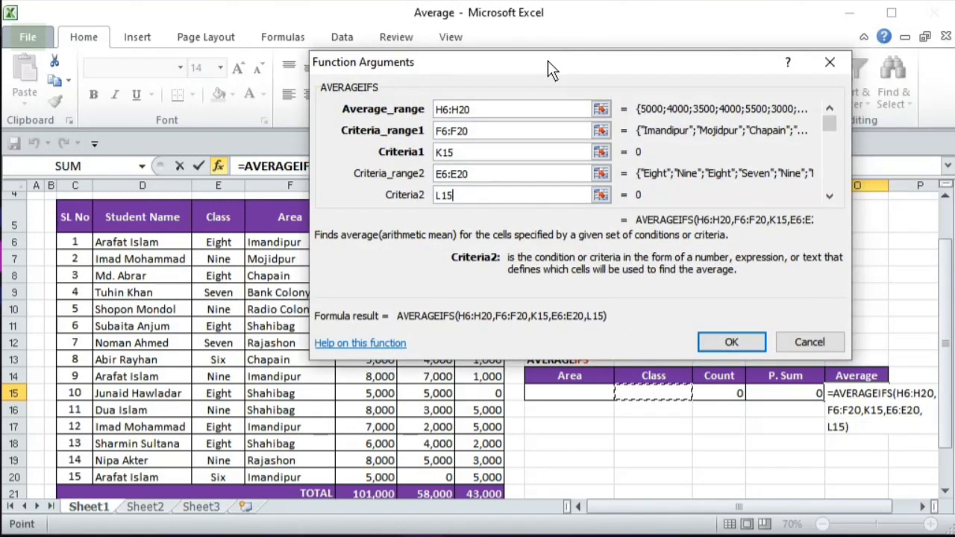
click(828, 196)
click(828, 196)
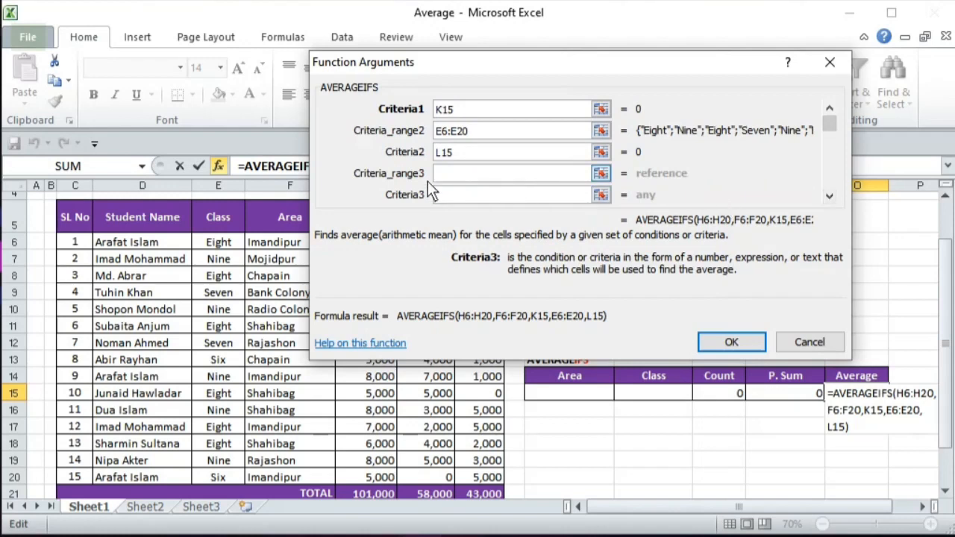
click(730, 345)
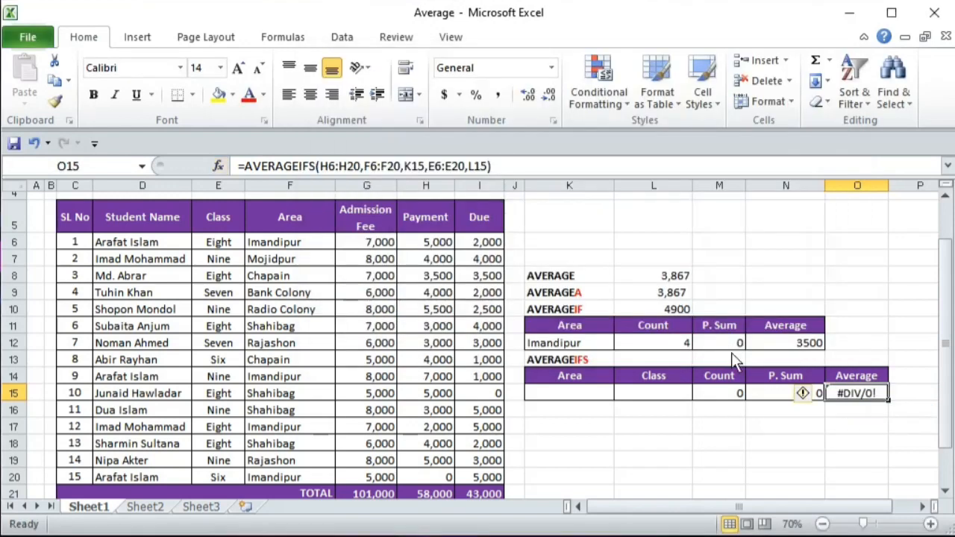
click(589, 393)
text(Eight)
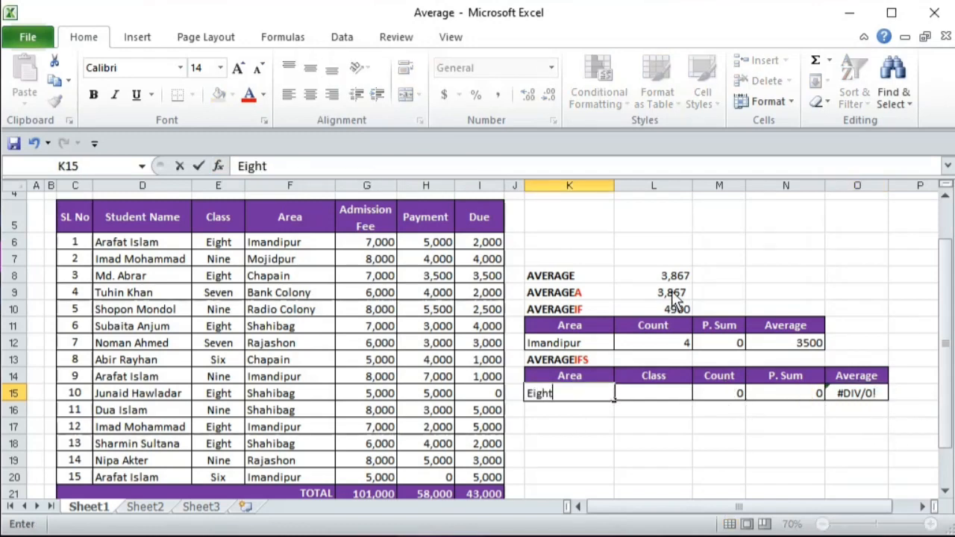
key(Tab)
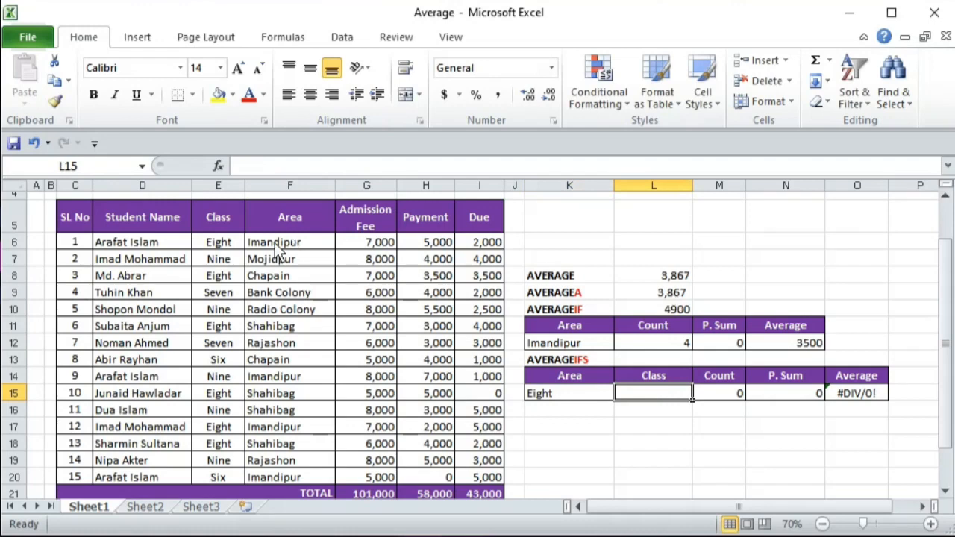
- Enter Imandipur as the Area in K15 and Eight as the Class in L15 of the AVERAGEIFS table
click(549, 397)
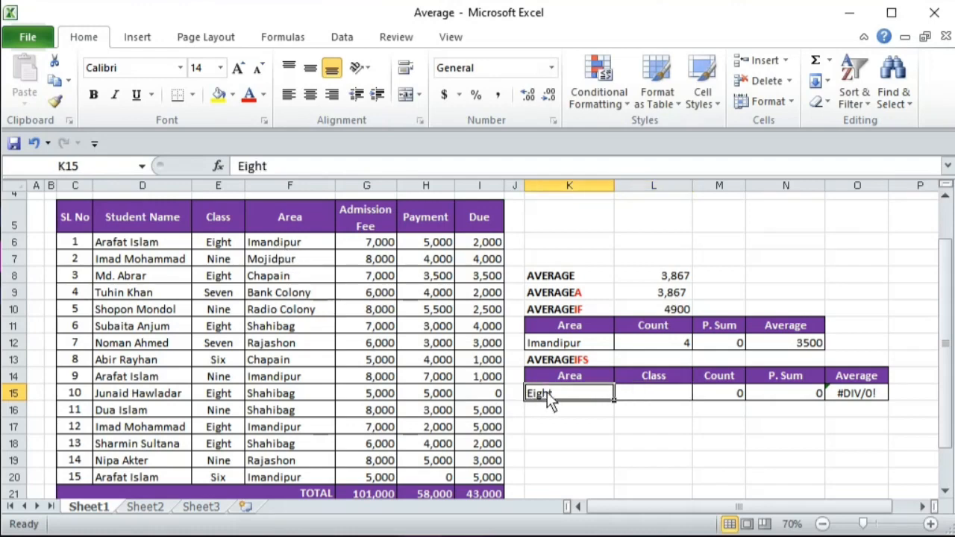
text(Im)
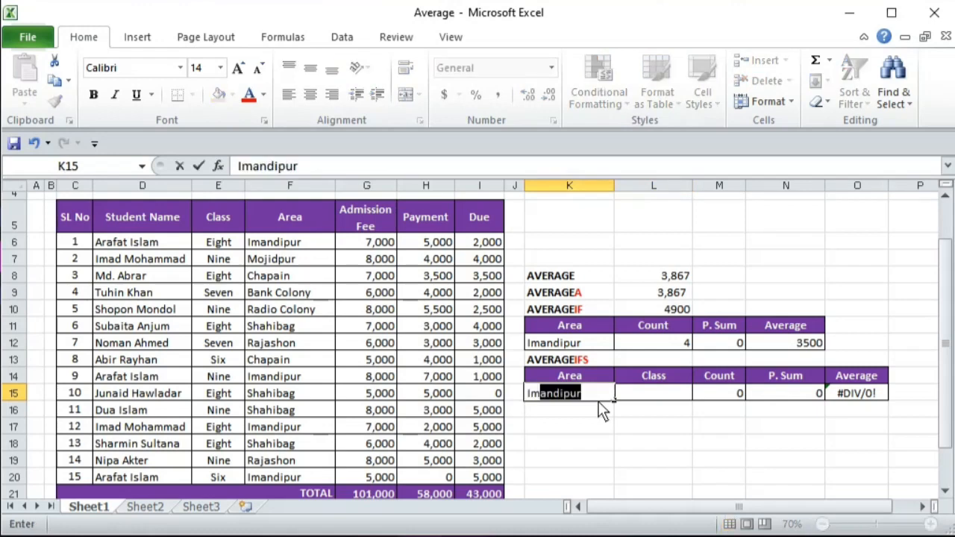
key(Tab)
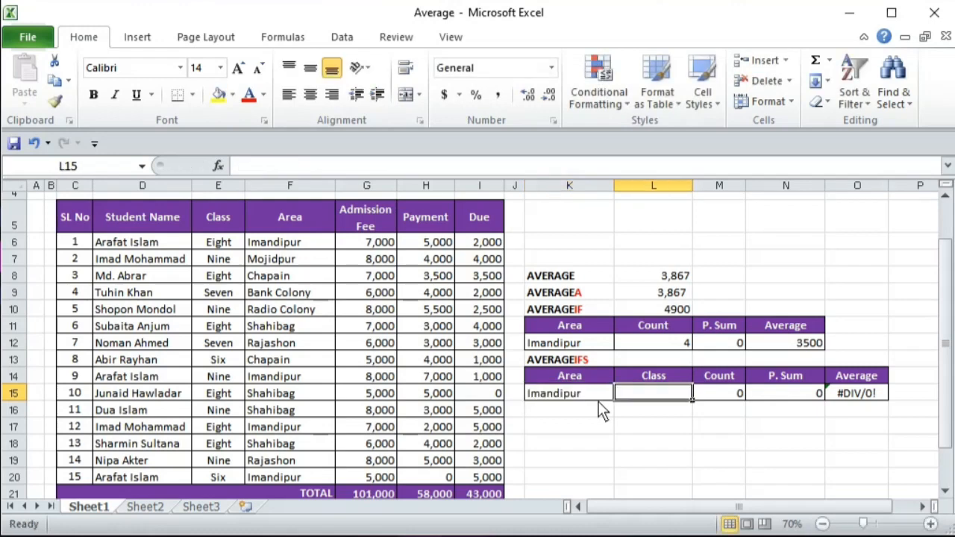
text(Eight)
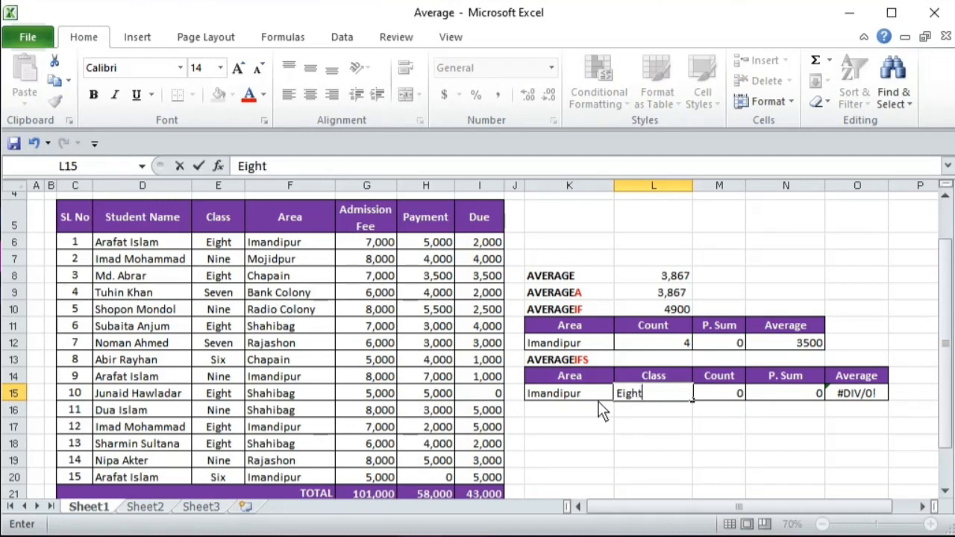
key(Tab)
key(Tab)
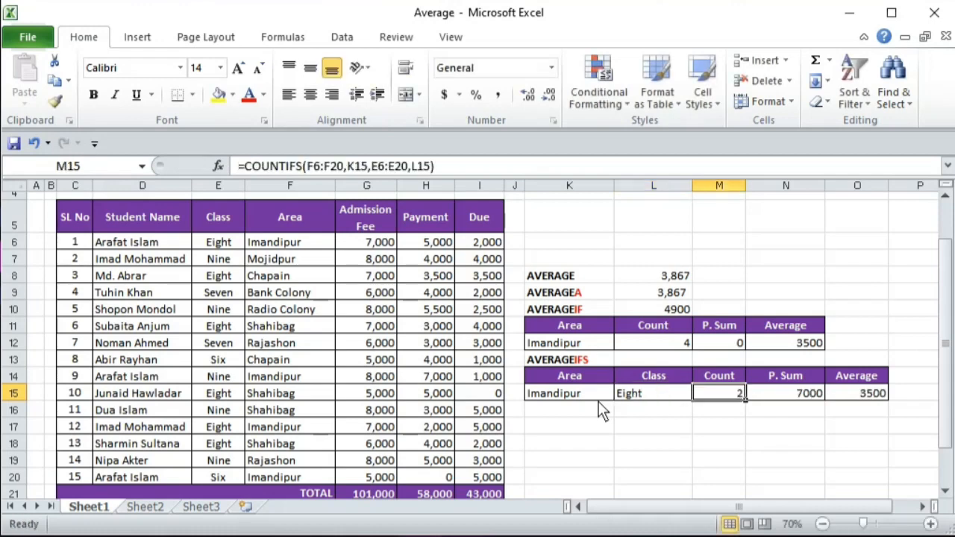
key(Left)
key(Right)
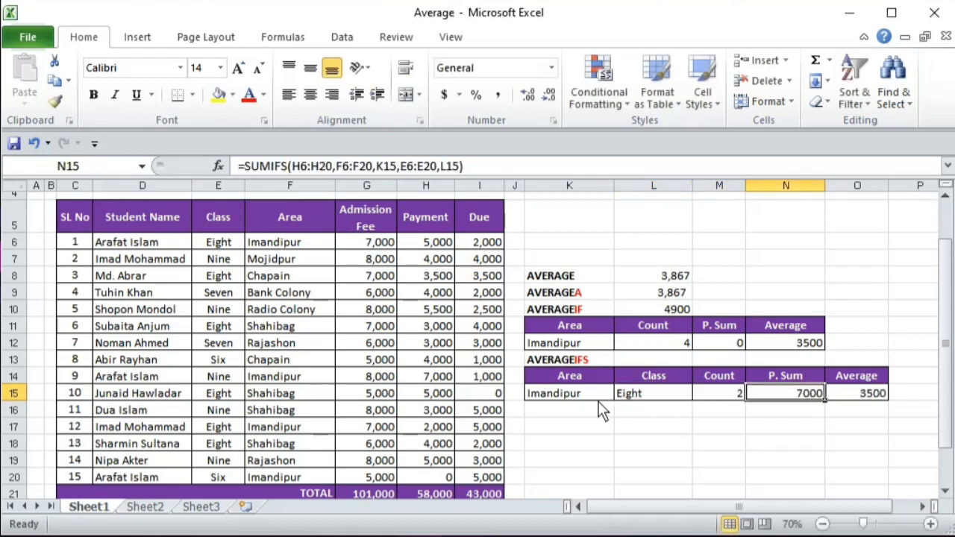
- Examine the two student rows with class Eight and area Imandipur, rows 6 and 17, along with their payments
key(Right)
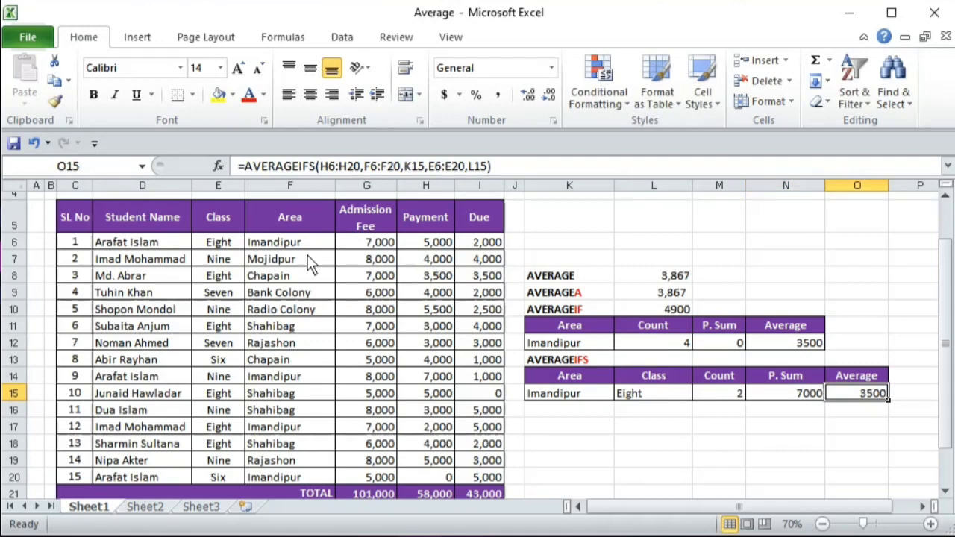
click(220, 249)
drag(220, 249, 277, 251)
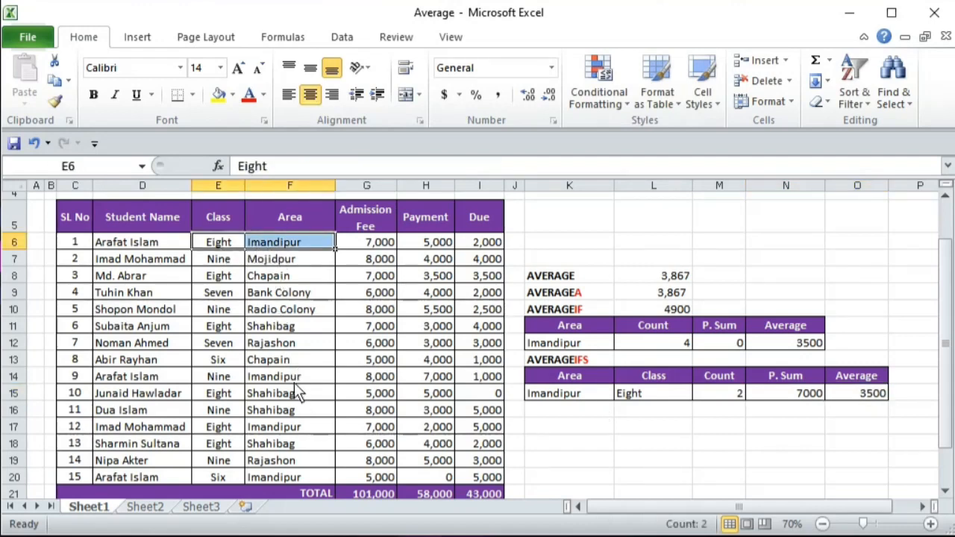
drag(224, 428, 289, 430)
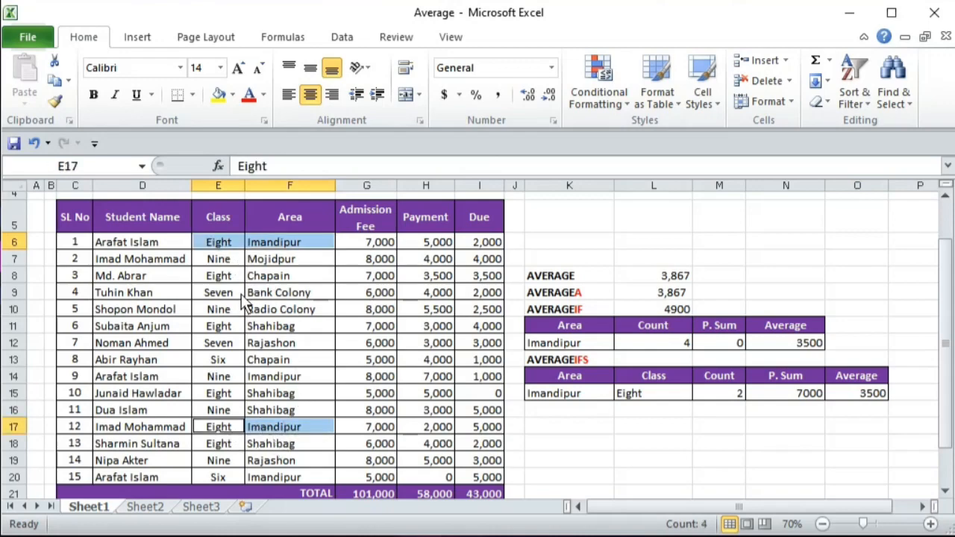
ctrl+scroll(297, 374, up, 2)
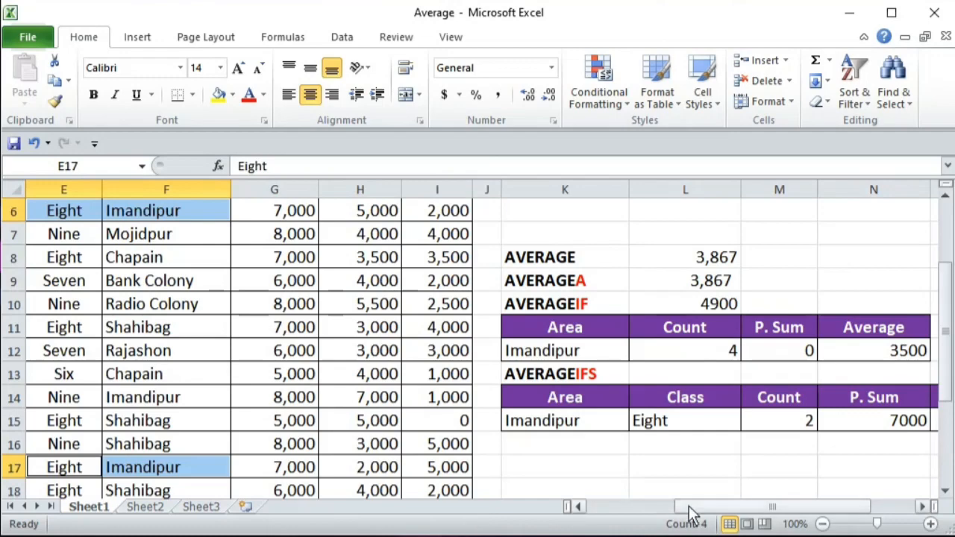
drag(691, 509, 629, 521)
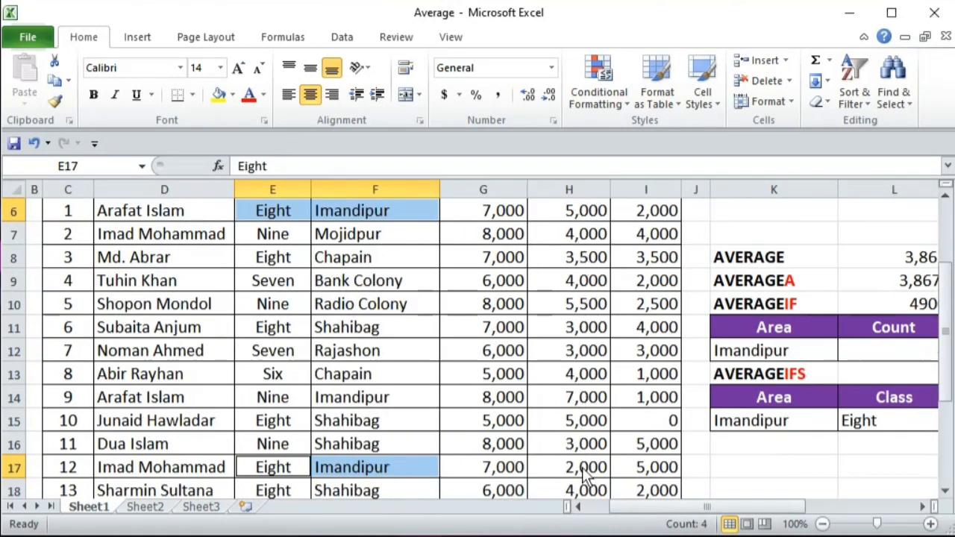
- Review the AVERAGEIFS table's row 15, checking the area, class, payment sum and average cells and their formulas
drag(722, 510, 837, 515)
click(827, 424)
click(769, 423)
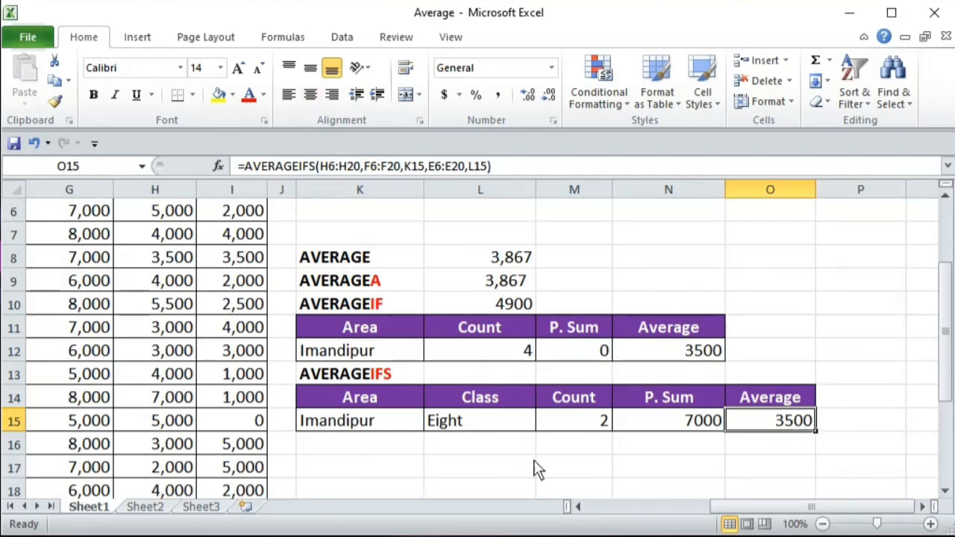
click(369, 427)
click(481, 426)
click(616, 423)
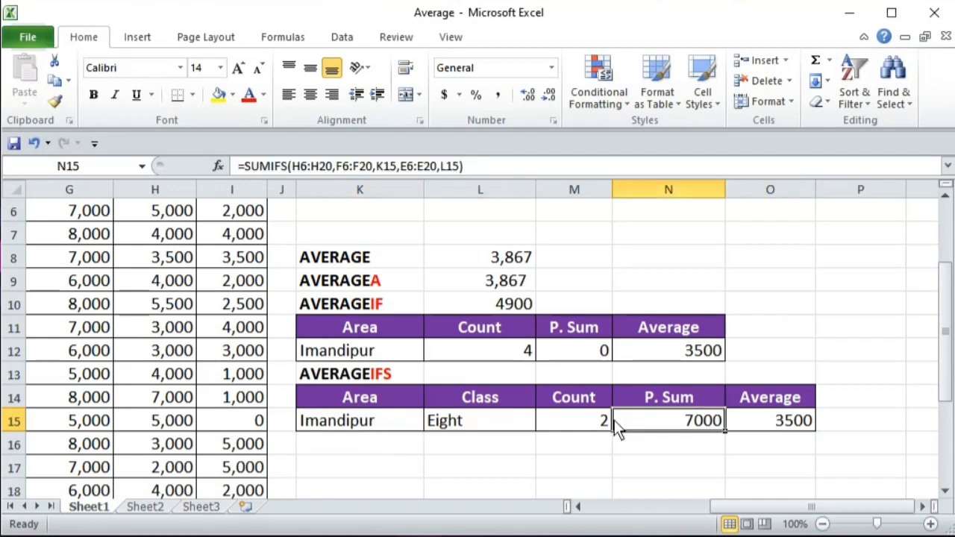
click(743, 430)
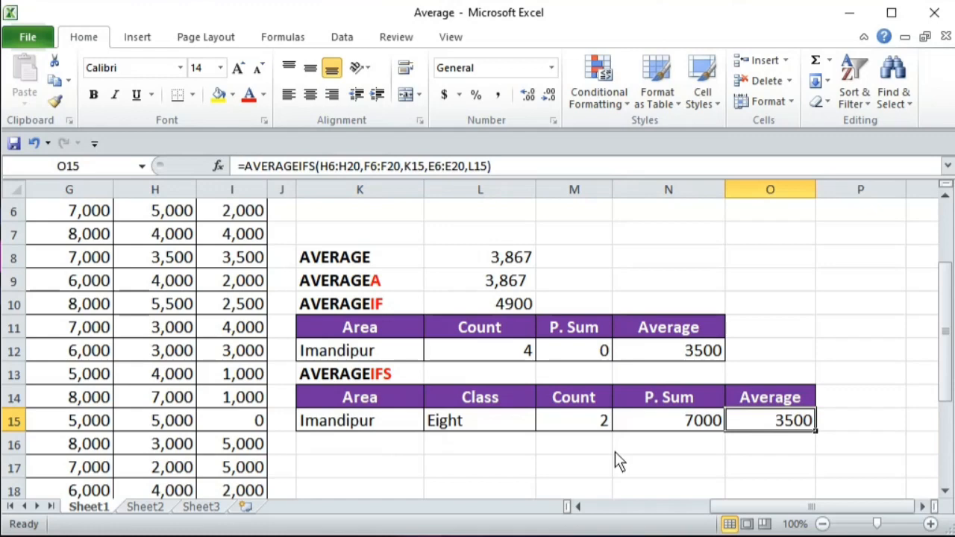
- Clear the Average cell O15 of the AVERAGEIFS table and start a new AVERAGEIFS formula in it
key(Delete)
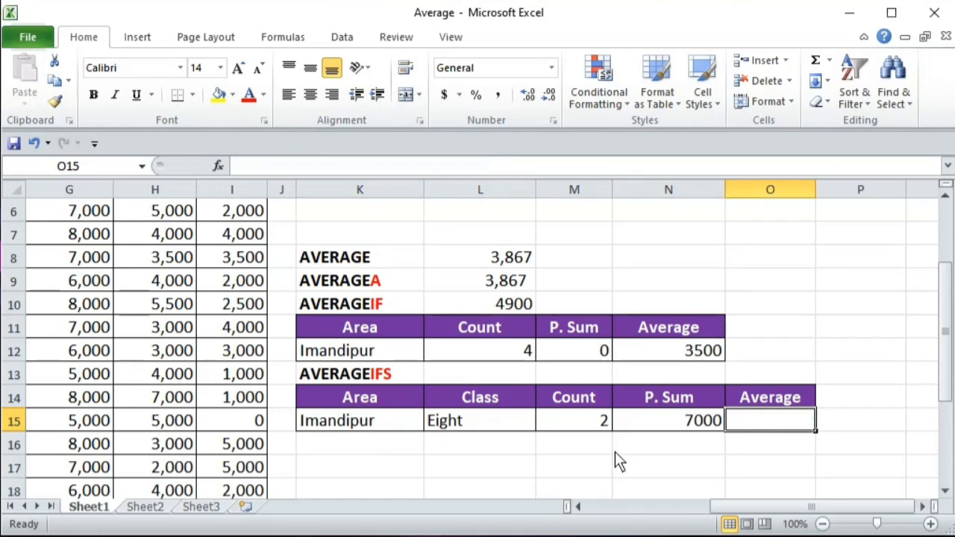
key(Left)
key(Right)
text(=)
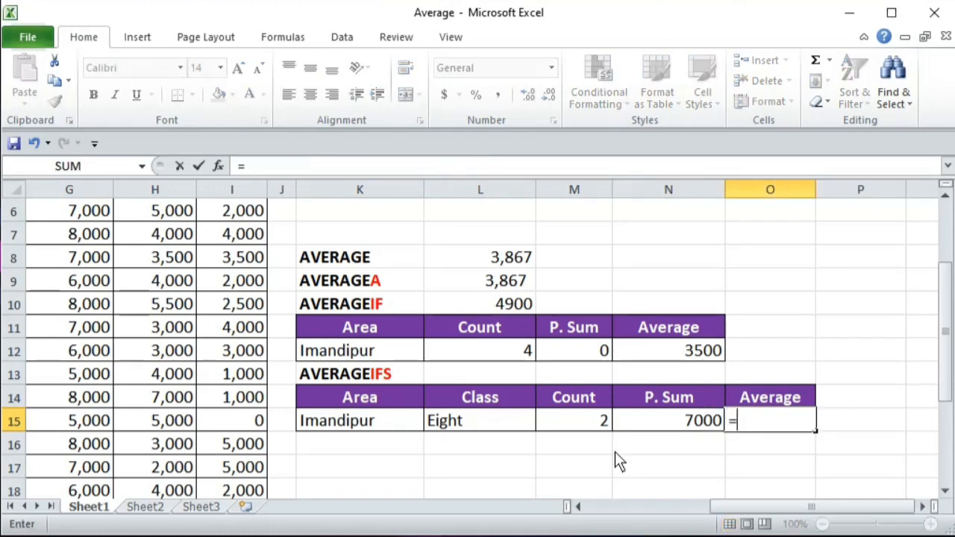
text(av)
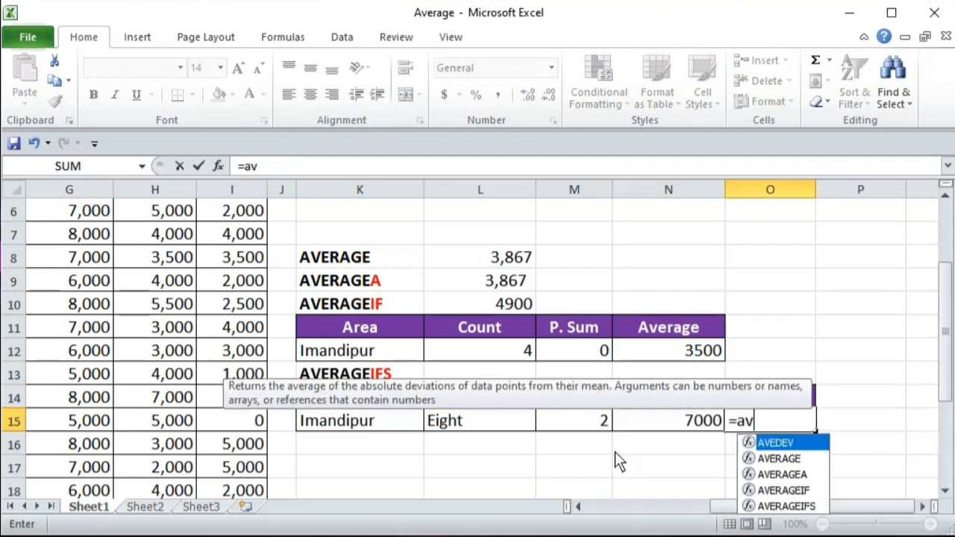
text(erageifs)
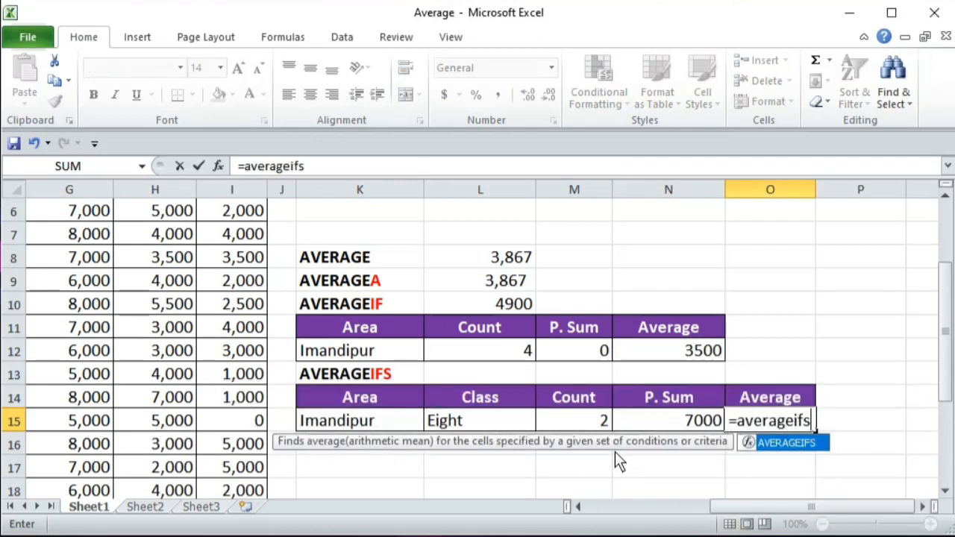
key(Tab)
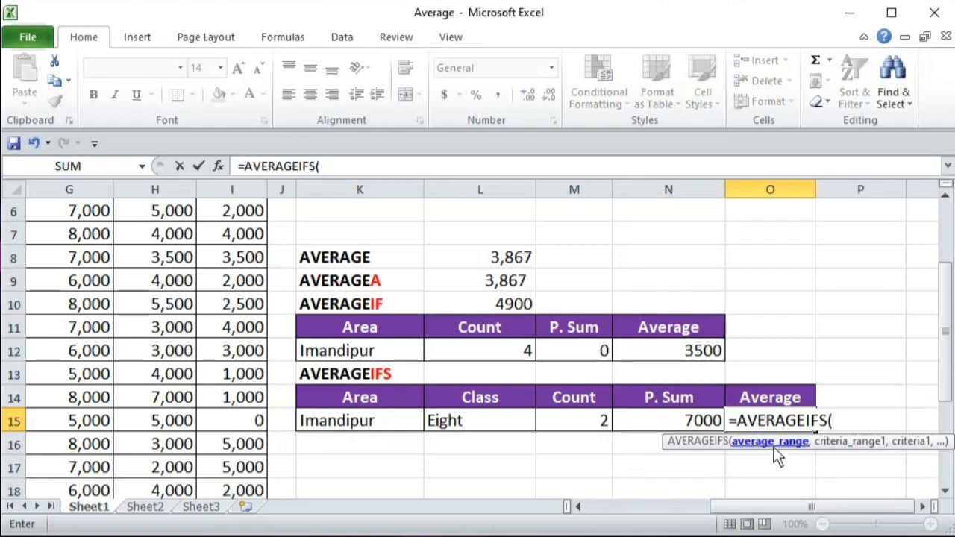
- Supply the payments H6:H20 as the average range of the AVERAGEIFS formula
drag(808, 507, 653, 505)
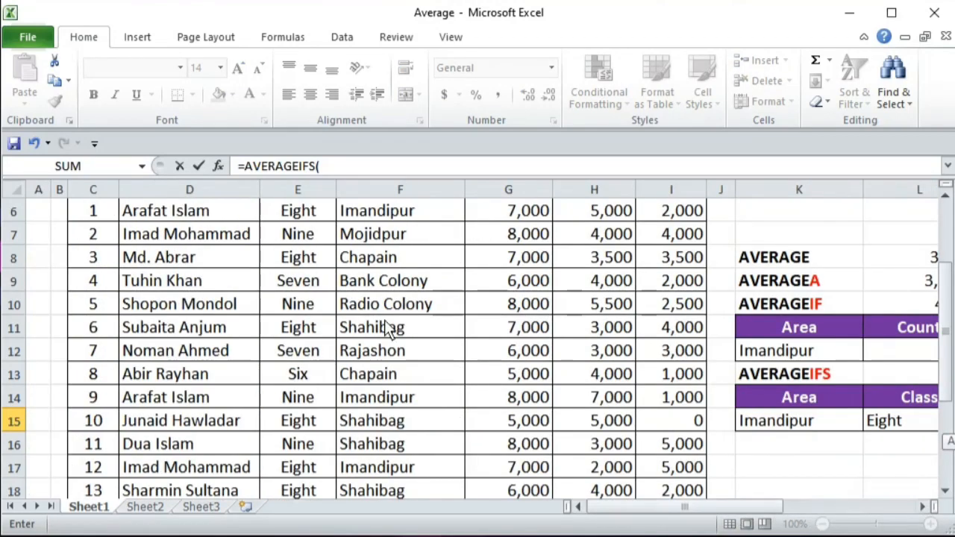
scroll(388, 324, up, 1)
drag(380, 305, 384, 448)
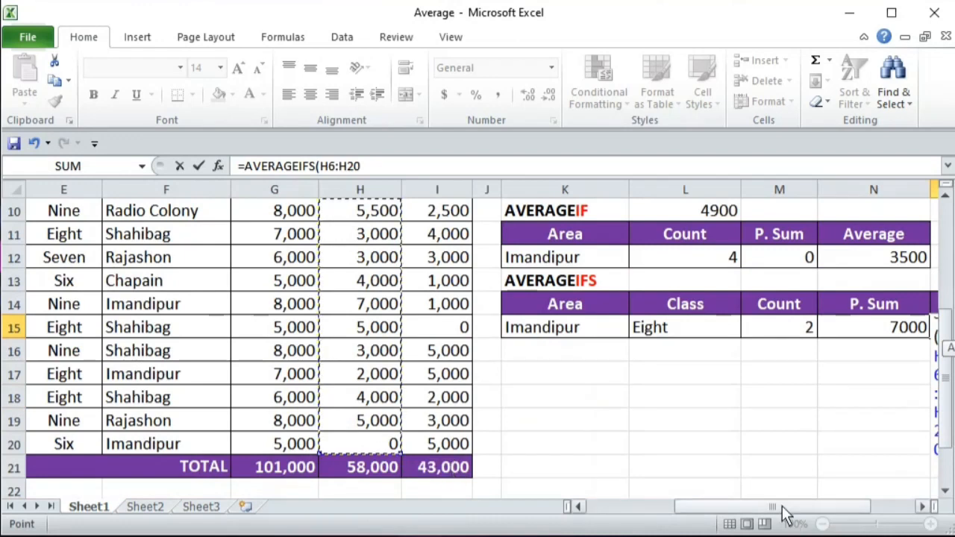
drag(781, 512, 836, 509)
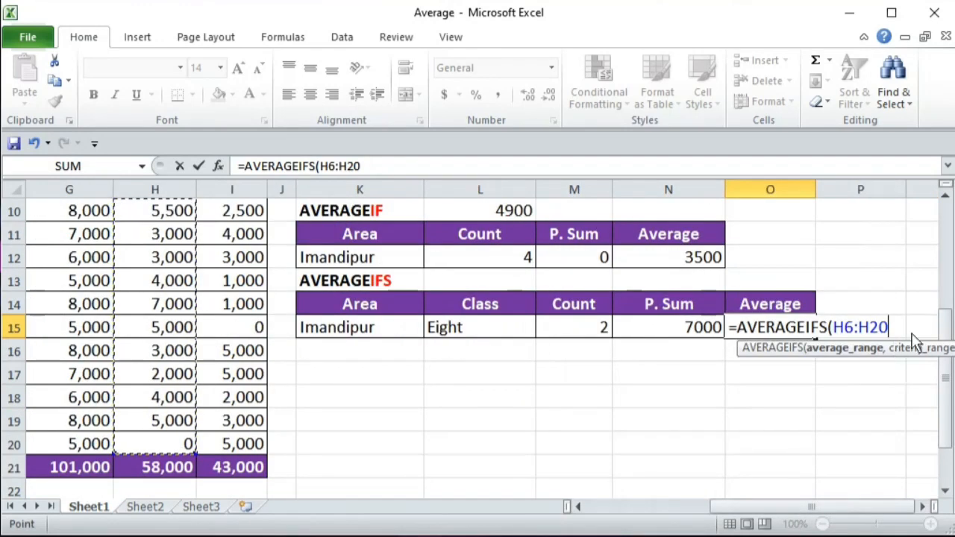
text(,)
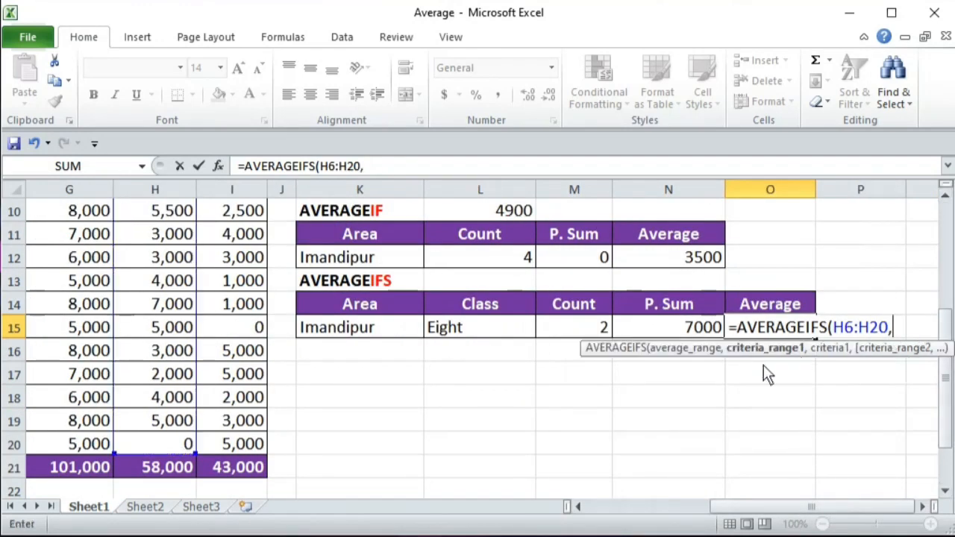
- Add the areas F6:F20 matching K15 as the first criterion of the AVERAGEIFS formula
drag(746, 506, 586, 505)
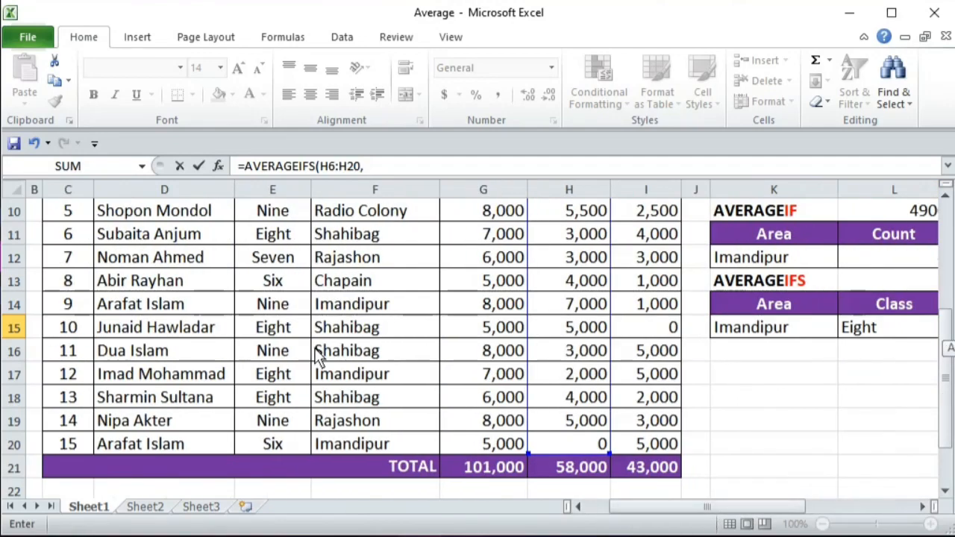
scroll(347, 340, up, 2)
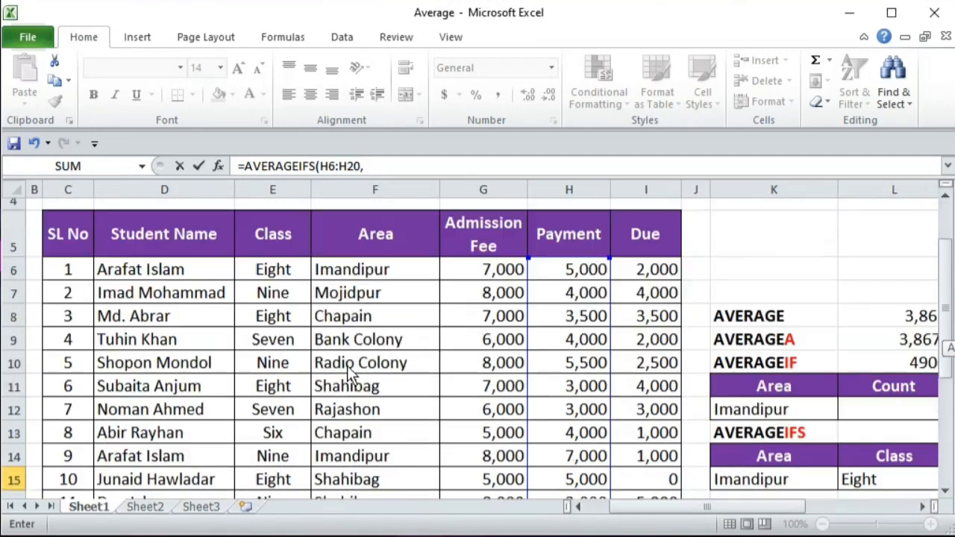
drag(365, 275, 381, 444)
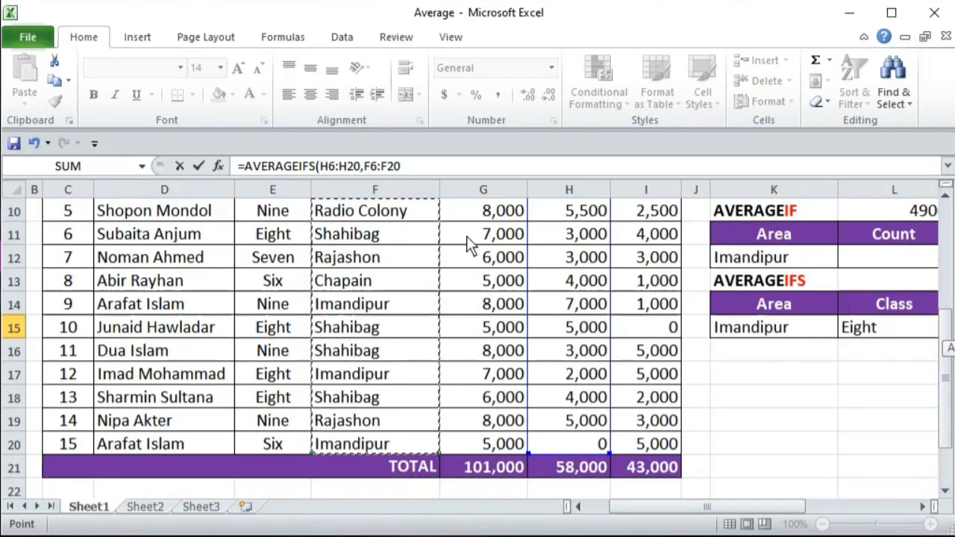
click(413, 167)
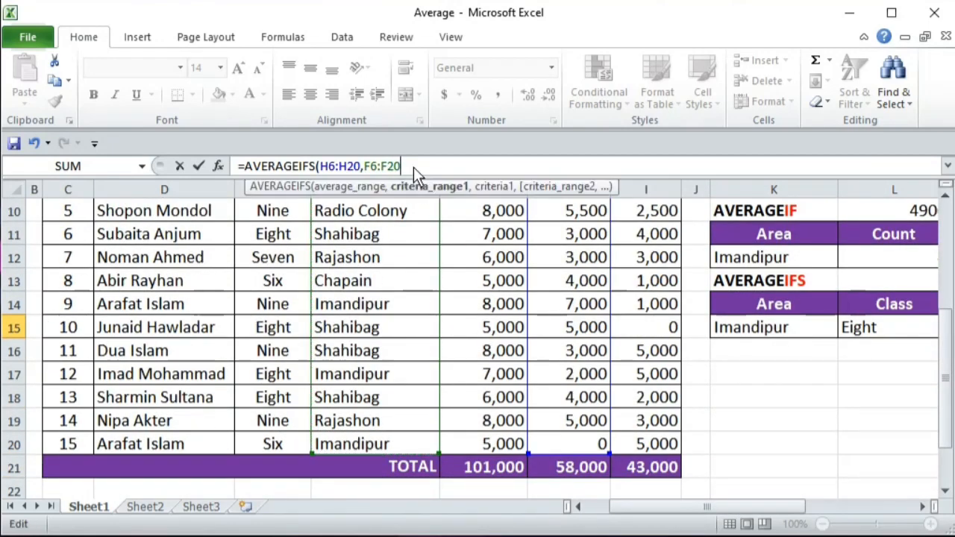
text(,)
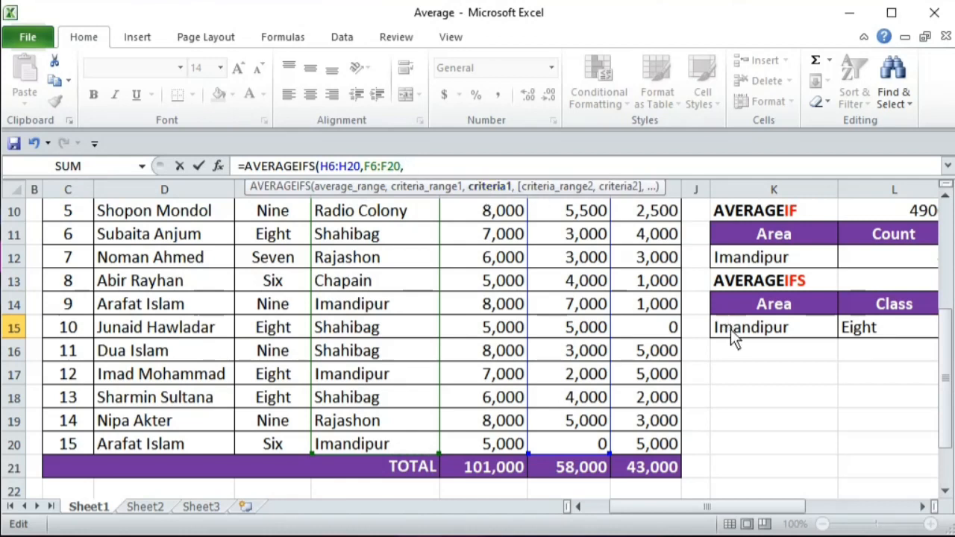
click(775, 329)
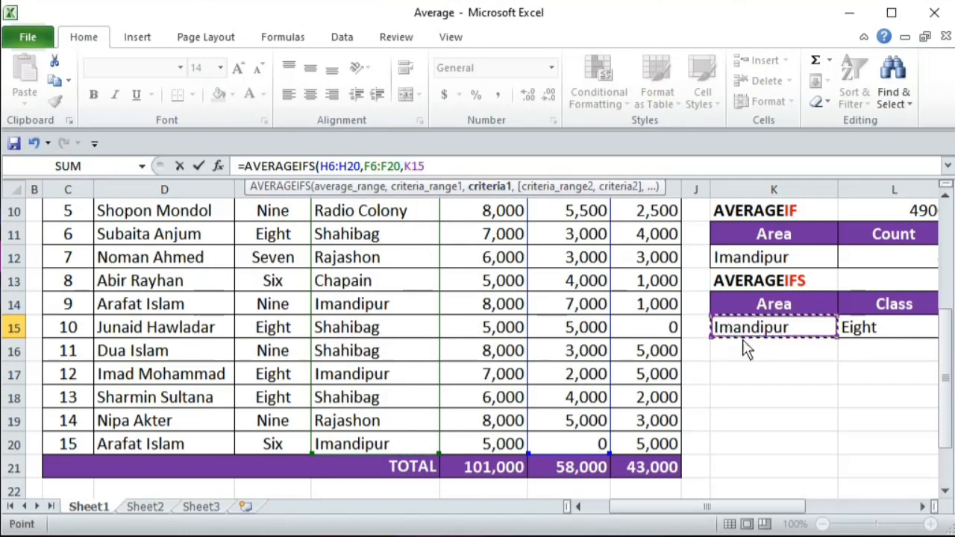
text(,)
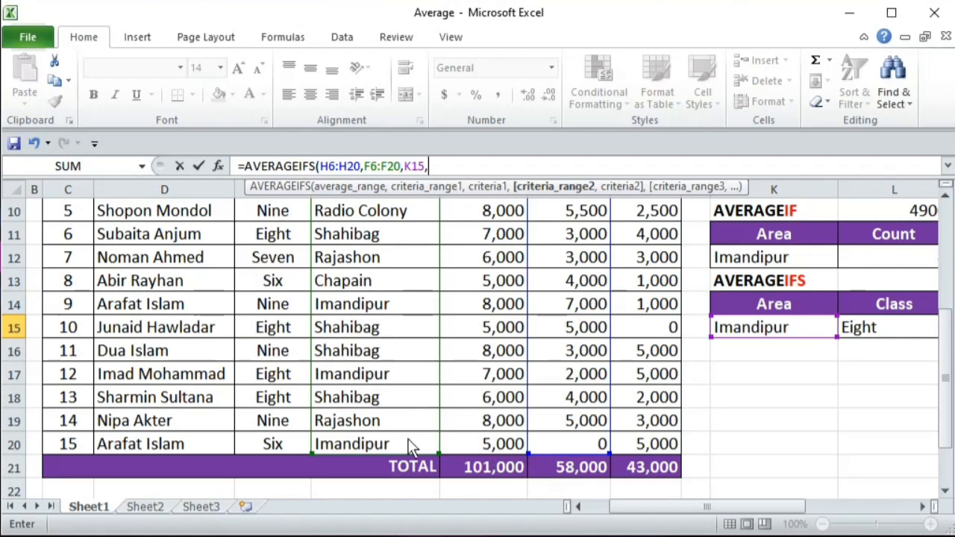
- Add the classes E6:E20 matching L15 as the second criterion and complete the AVERAGEIFS formula
drag(298, 444, 290, 277)
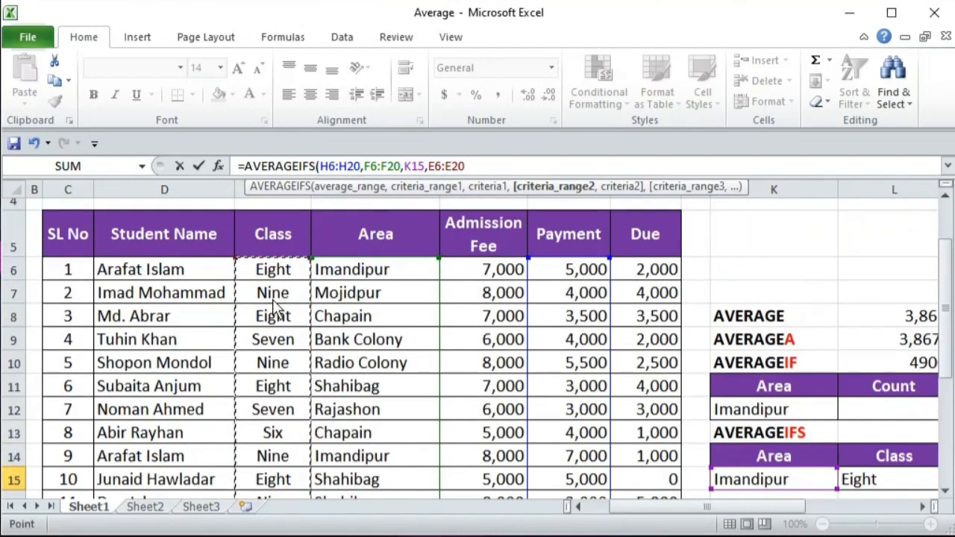
text(,)
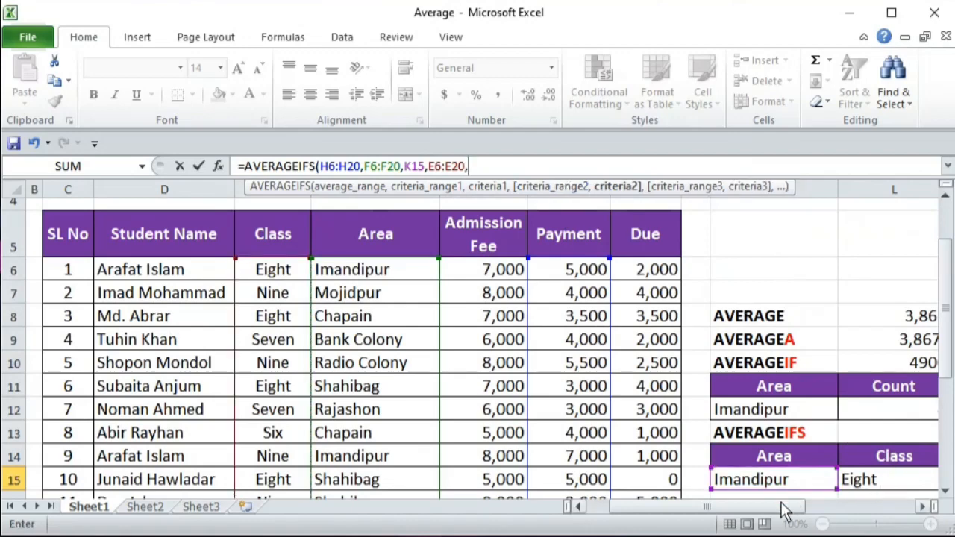
drag(784, 506, 841, 515)
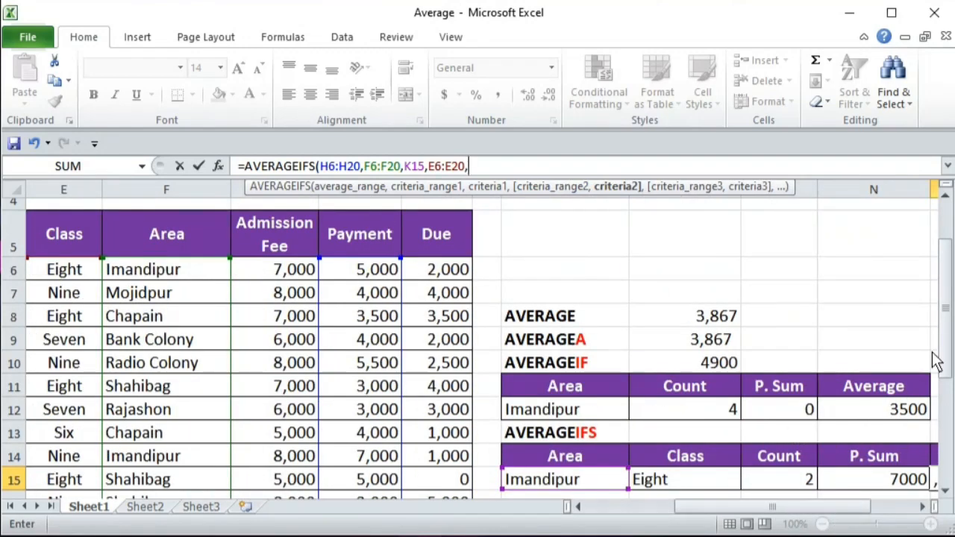
drag(949, 340, 949, 351)
click(687, 377)
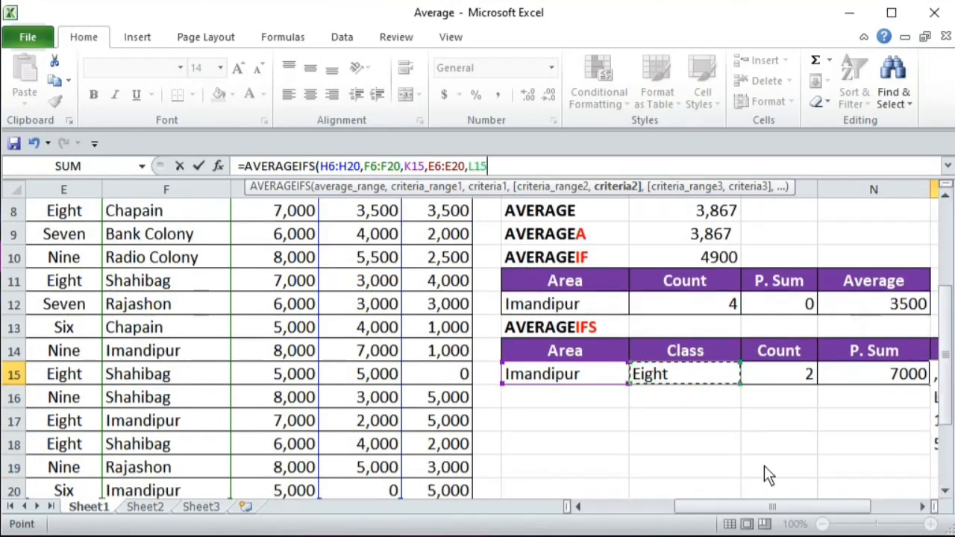
text())
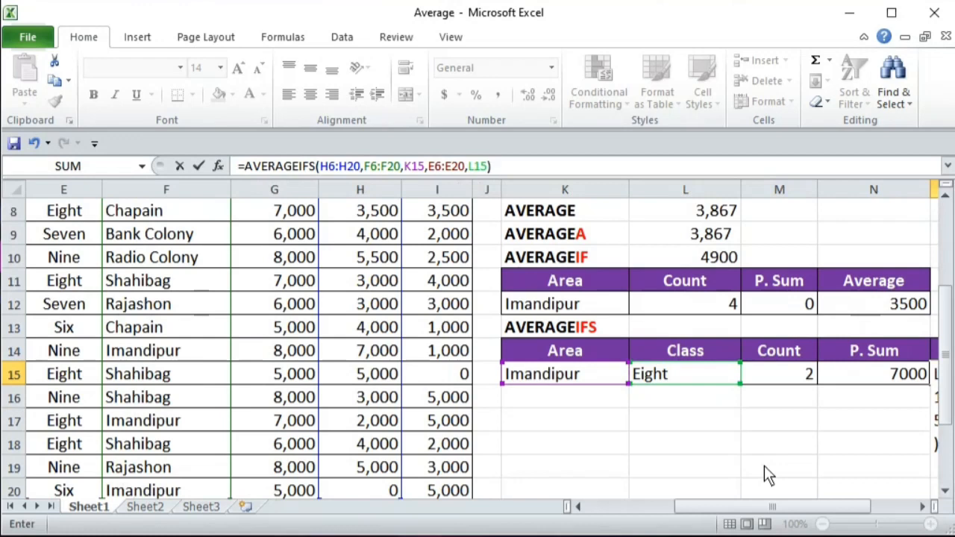
key(Return)
- Set the Area criterion in K15 of the AVERAGEIFS table to Mojidpur
key(Up)
key(Left)
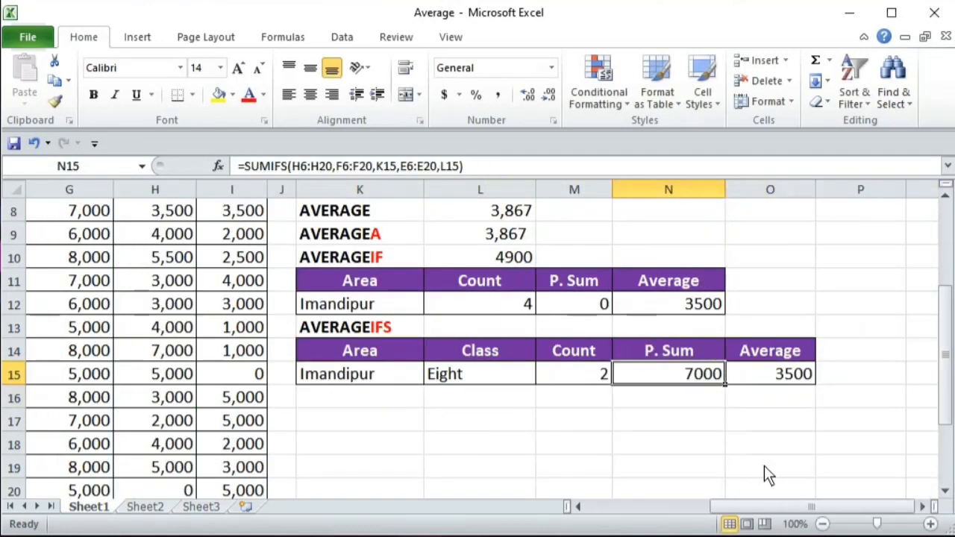
key(Right)
key(Left)
key(Left)
key(Left)
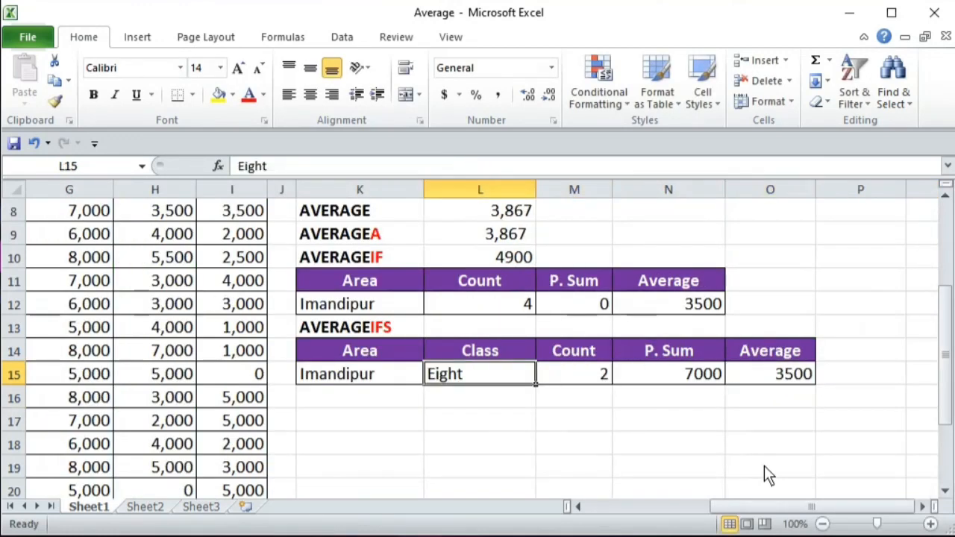
key(Left)
scroll(622, 399, down, 2)
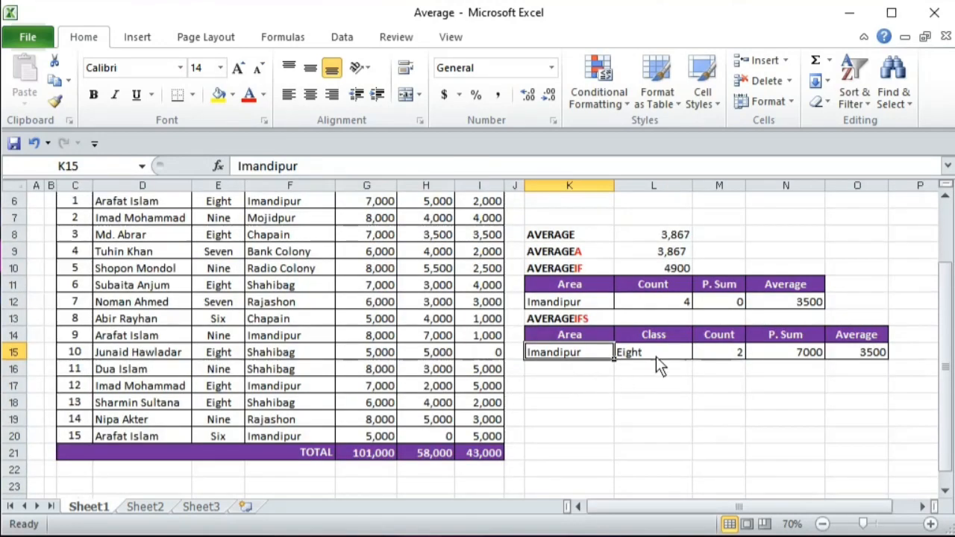
scroll(656, 356, up, 1)
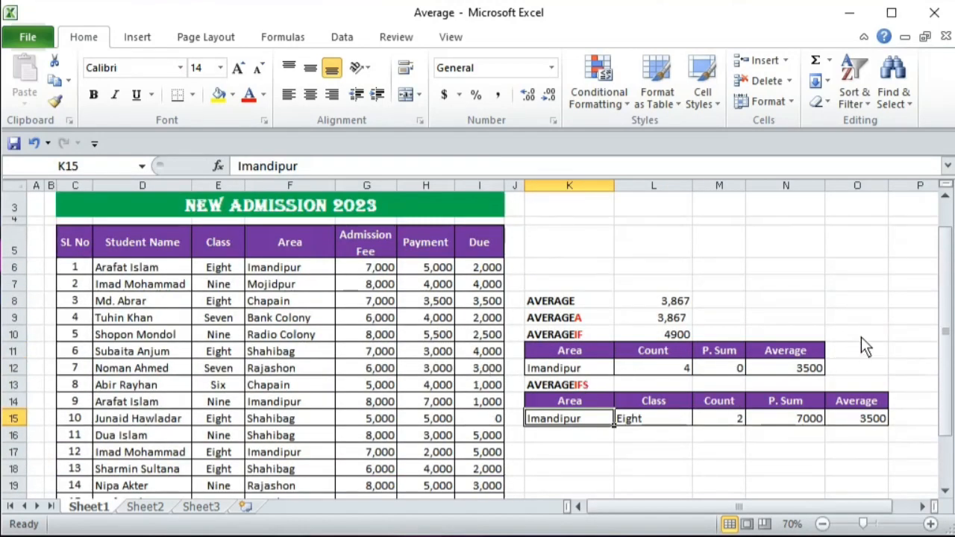
text(Mojidpur)
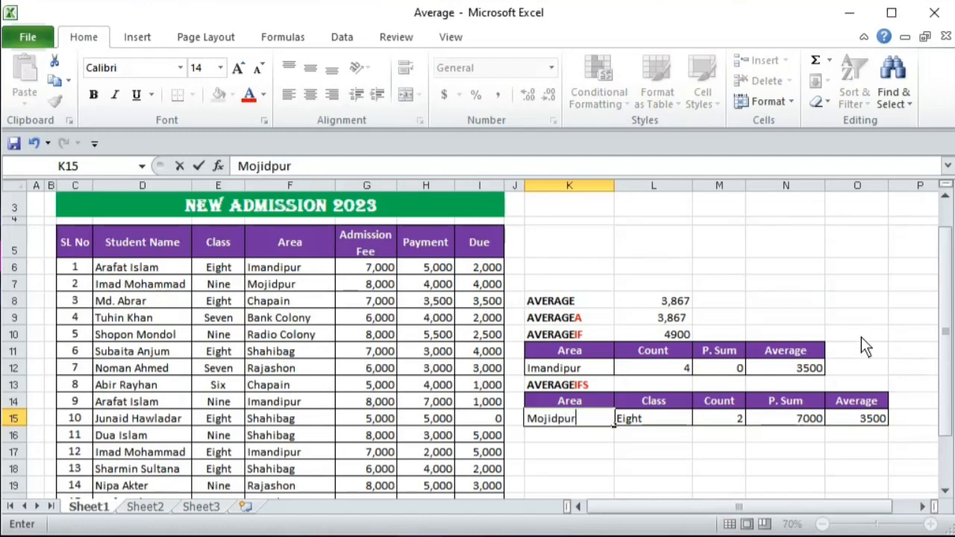
key(Tab)
- Set the Class criterion in L15 to Nine and check the row's count, payment sum and average
text(N)
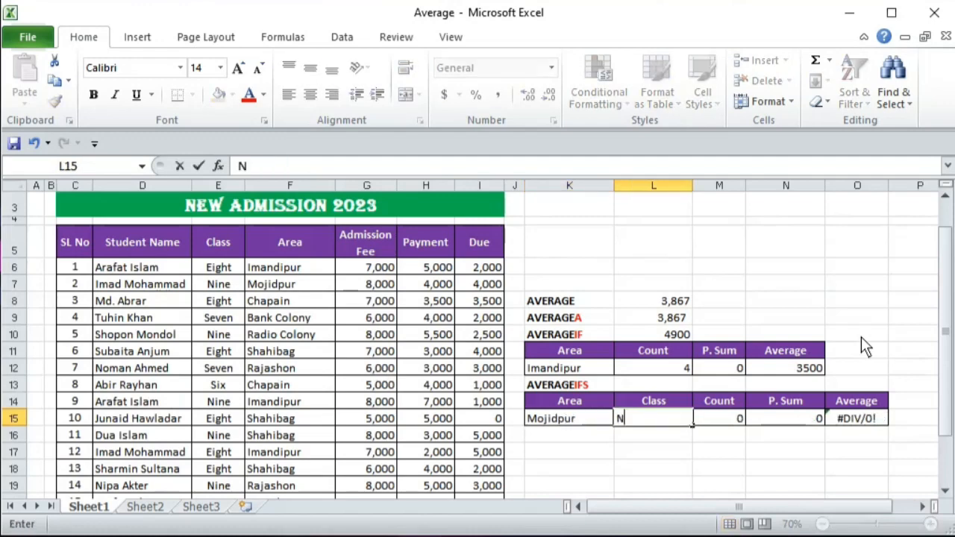
text(ine)
key(Tab)
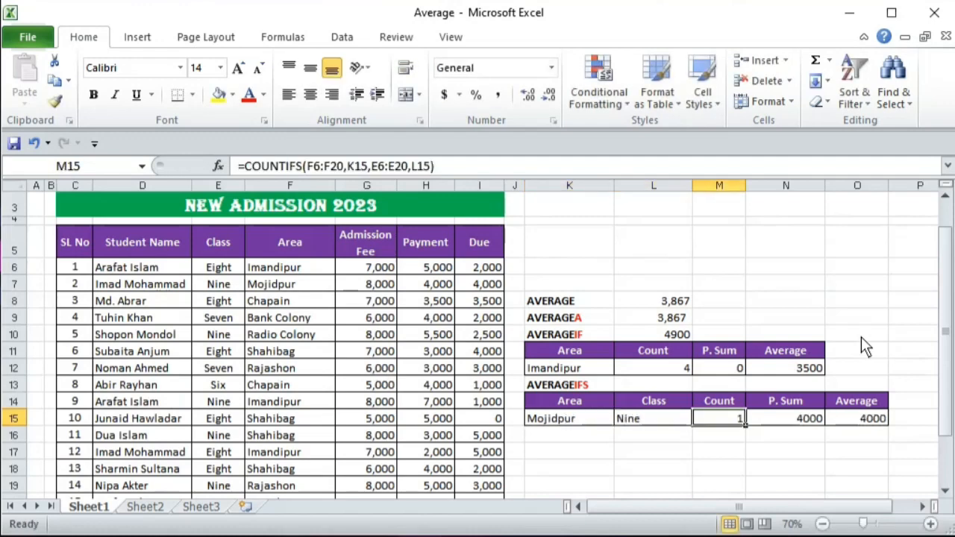
key(Tab)
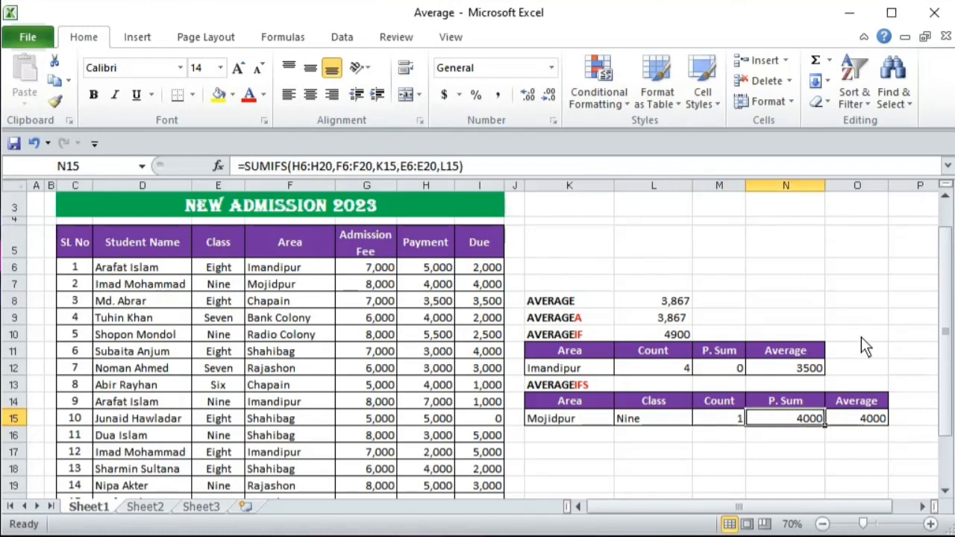
key(Tab)
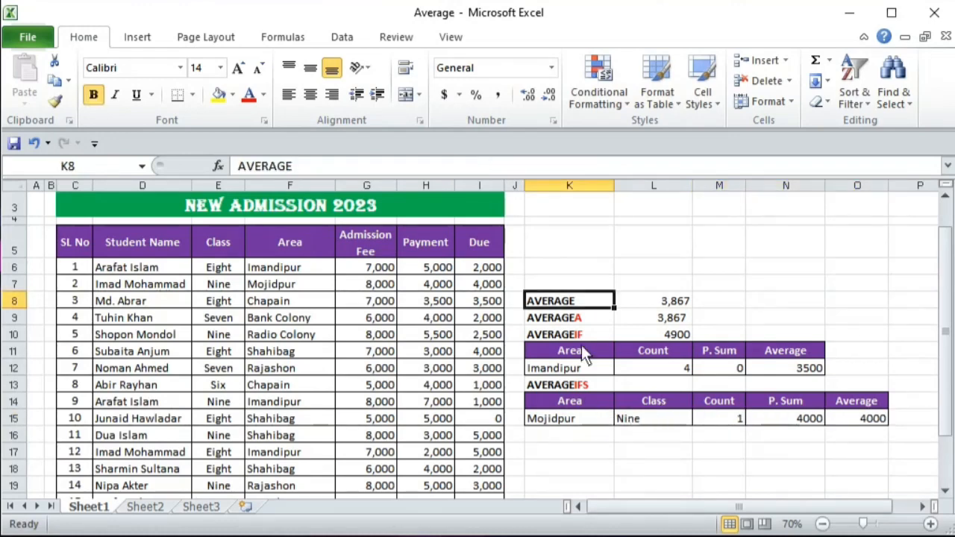
- Review the results block K8:O15 and the four function labels AVERAGE, AVERAGEA, AVERAGEIF and AVERAGEIFS
drag(577, 298, 858, 402)
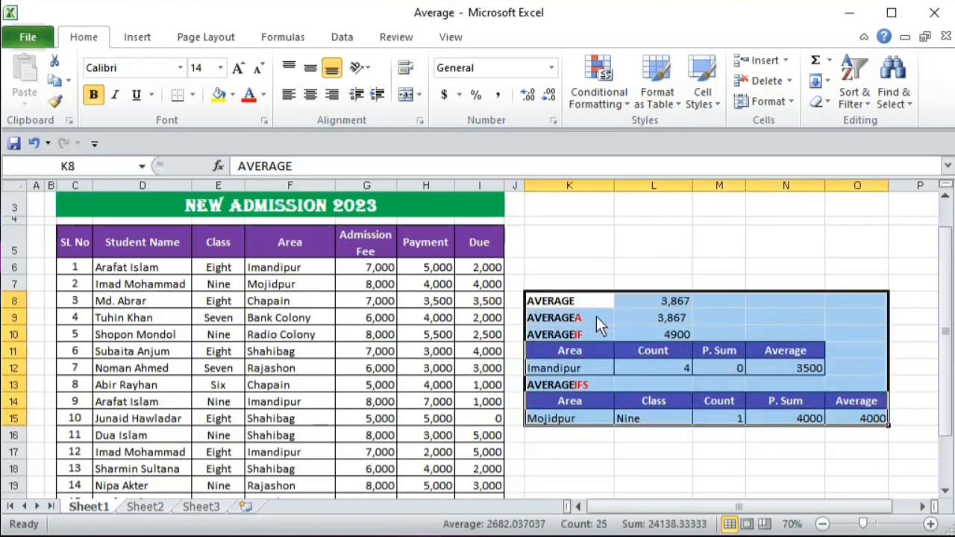
click(585, 305)
click(593, 321)
click(597, 338)
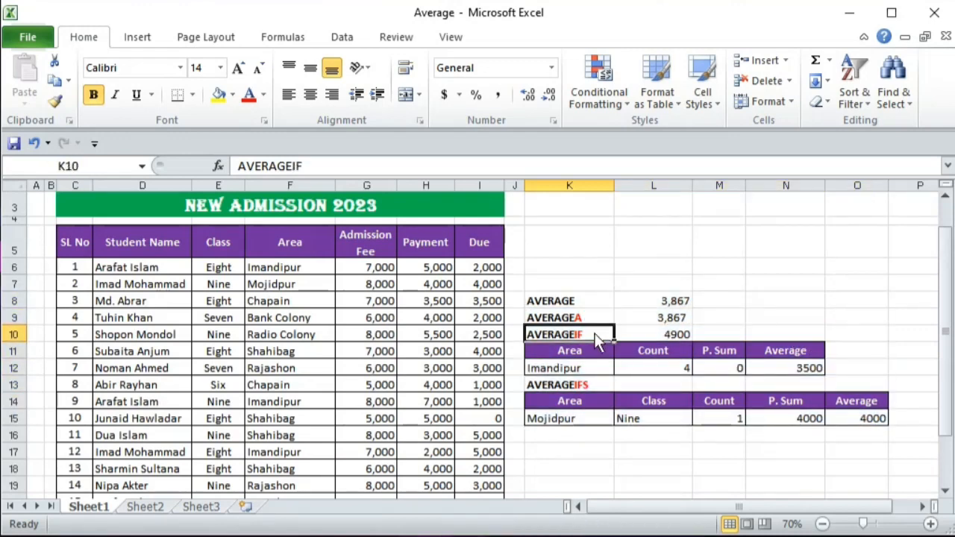
click(591, 305)
click(589, 319)
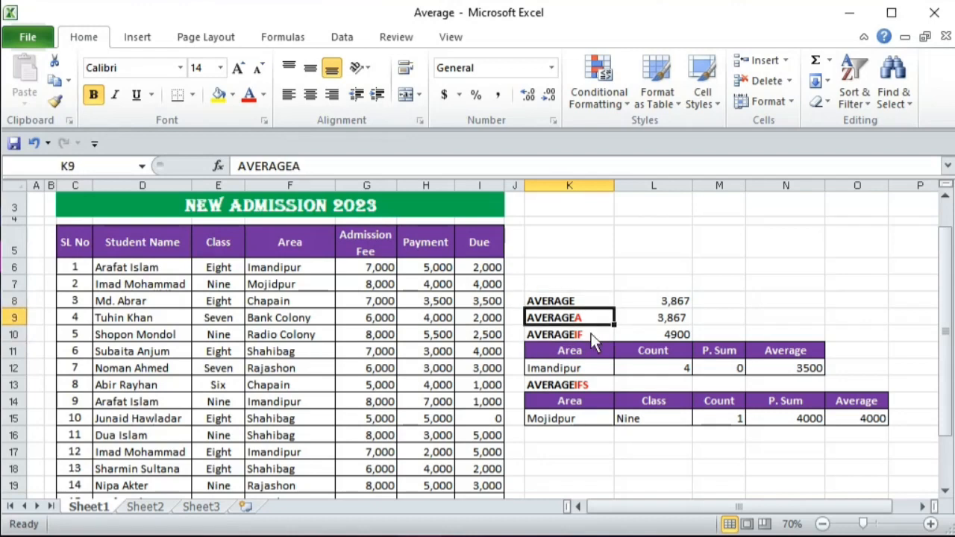
click(590, 336)
click(593, 384)
scroll(649, 418, up, 1)
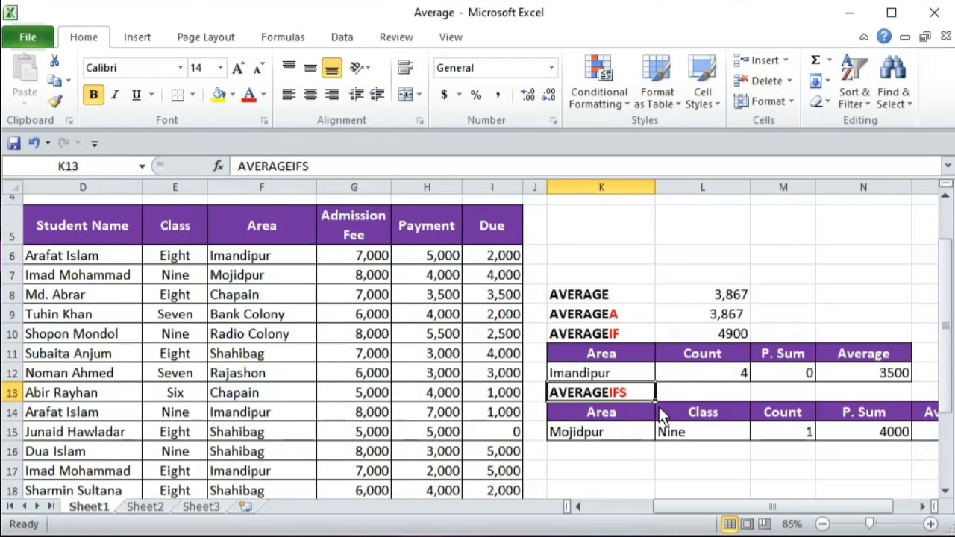
- Compare the function labels in K8:K10 with AVERAGEIFS in K13, and examine the AVERAGEIFS table row
click(633, 295)
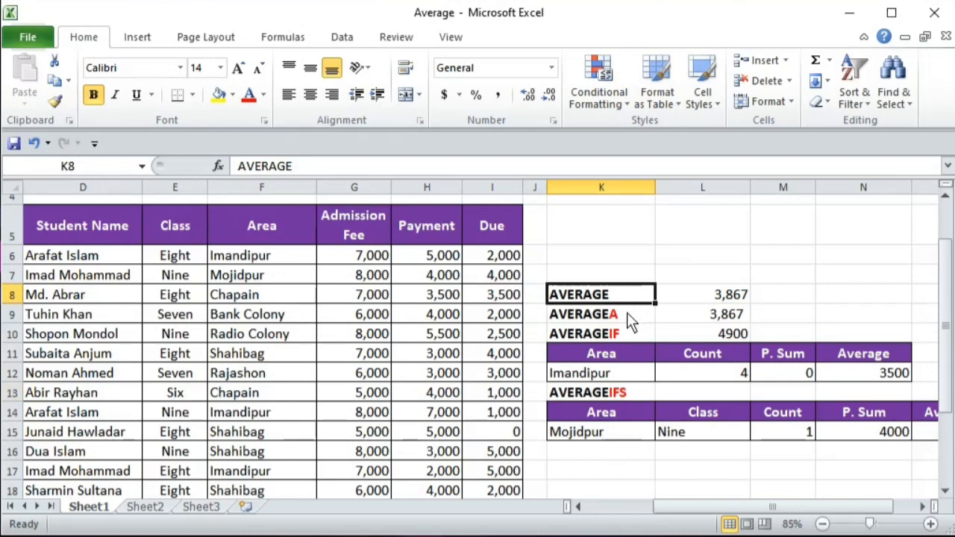
click(628, 314)
click(626, 332)
click(620, 394)
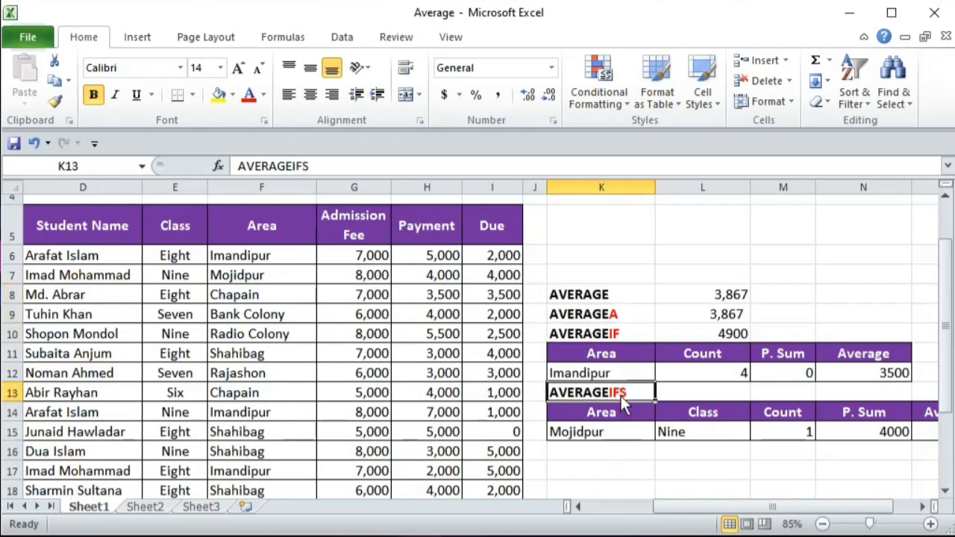
drag(630, 296, 636, 334)
click(628, 395)
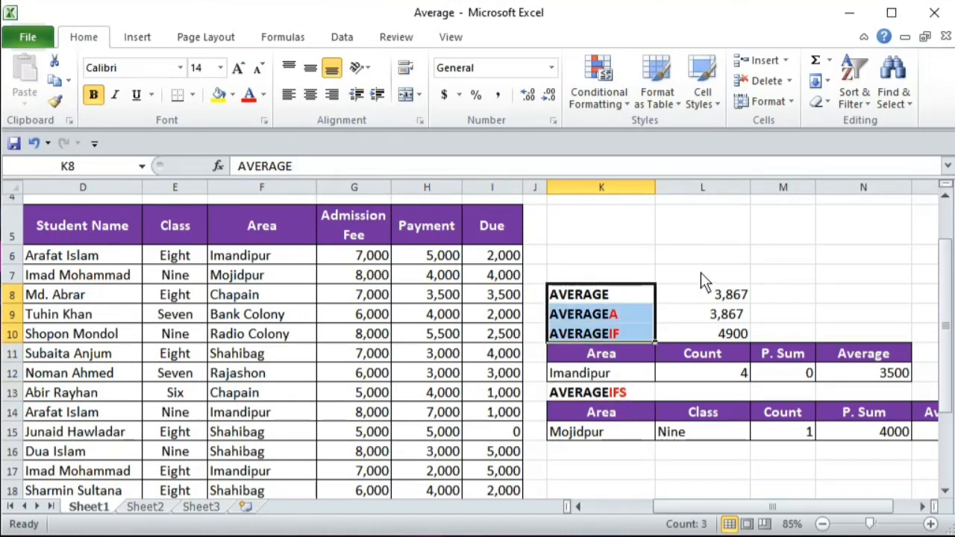
click(628, 394)
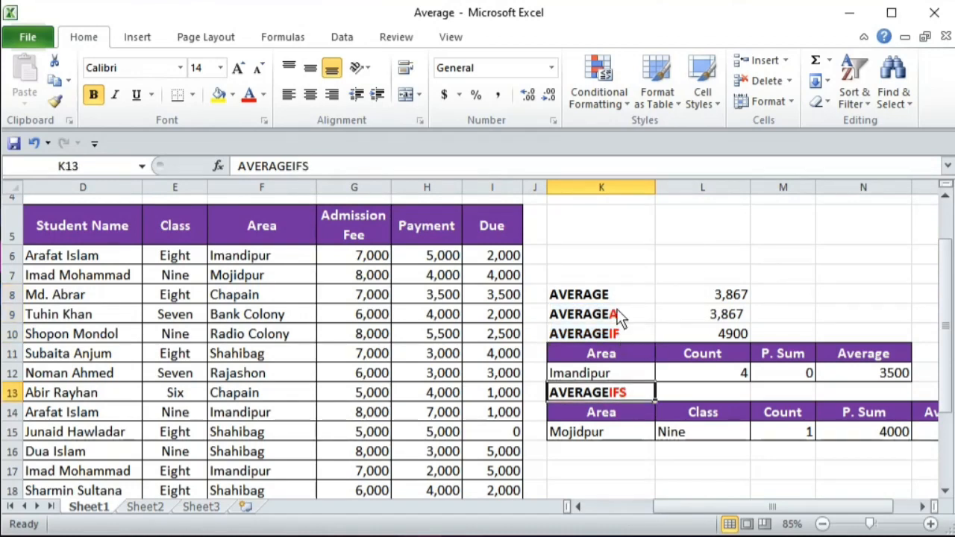
drag(625, 295, 633, 331)
click(626, 394)
drag(630, 292, 634, 333)
click(624, 393)
drag(627, 295, 633, 329)
click(635, 451)
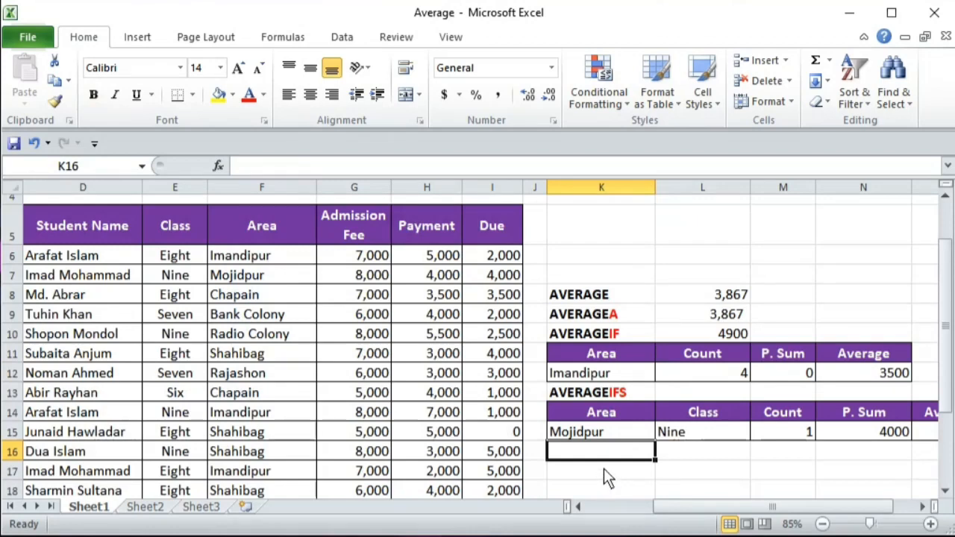
drag(606, 437, 899, 438)
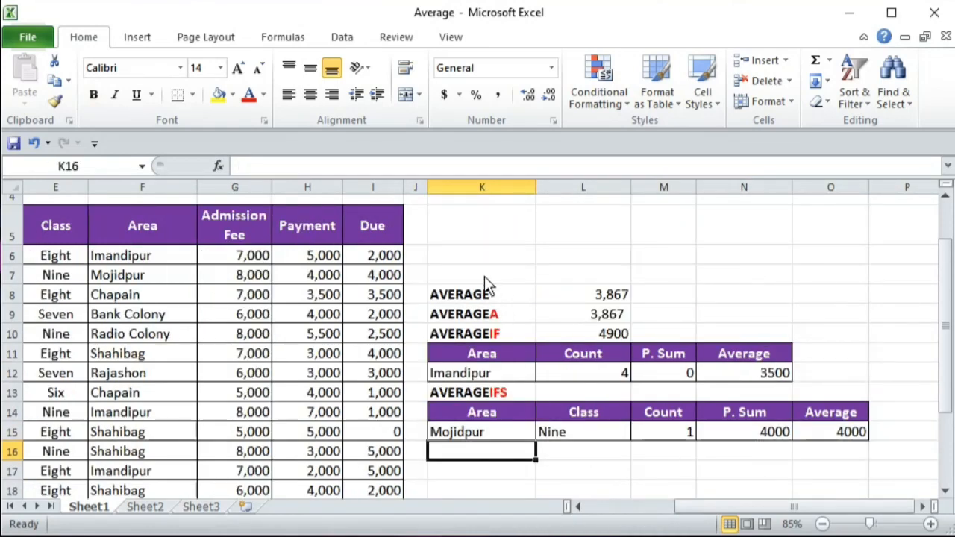